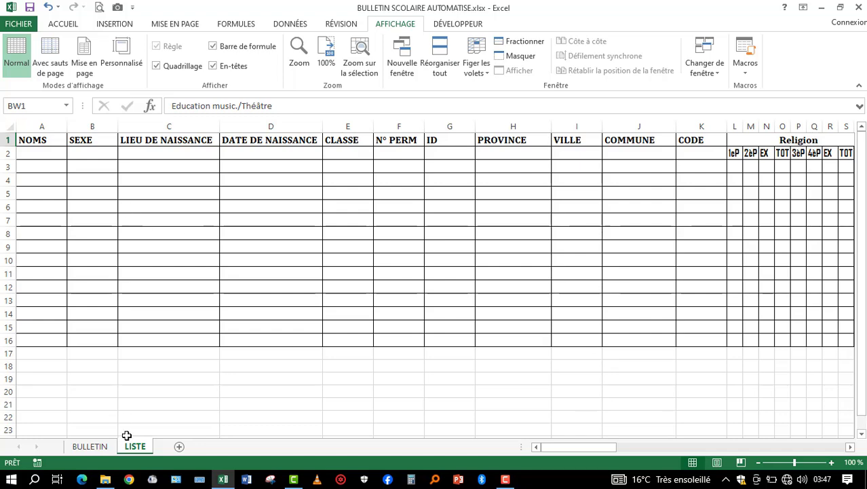
- Compare the BULLETIN report card layout with the student and subject column headings on the LISTE sheet
{"action": "left_click", "coordinate": [93, 448]}
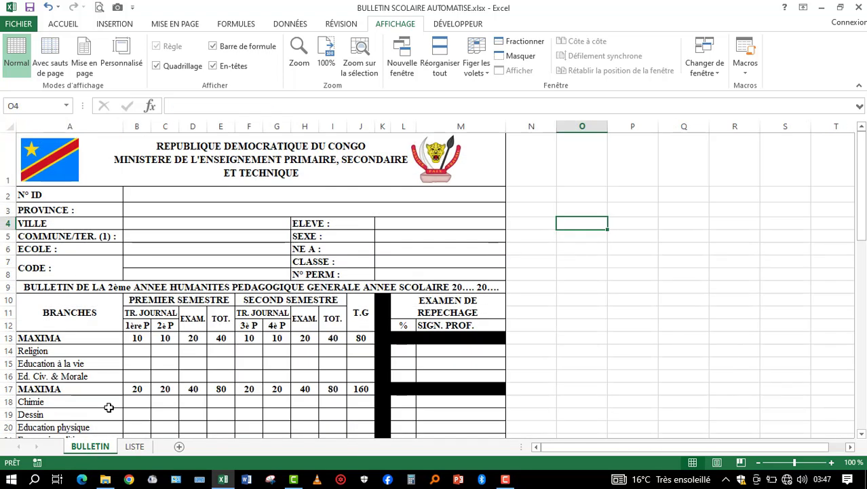
{"action": "left_click", "coordinate": [134, 446]}
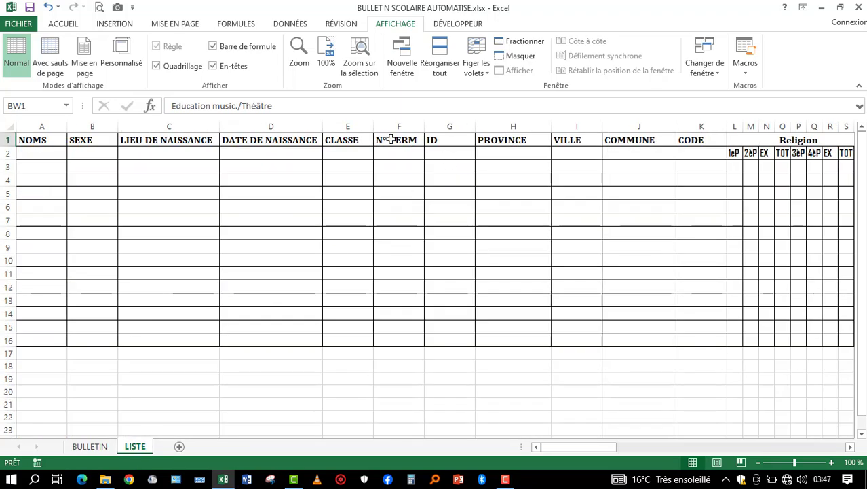
{"action": "left_click", "coordinate": [780, 141]}
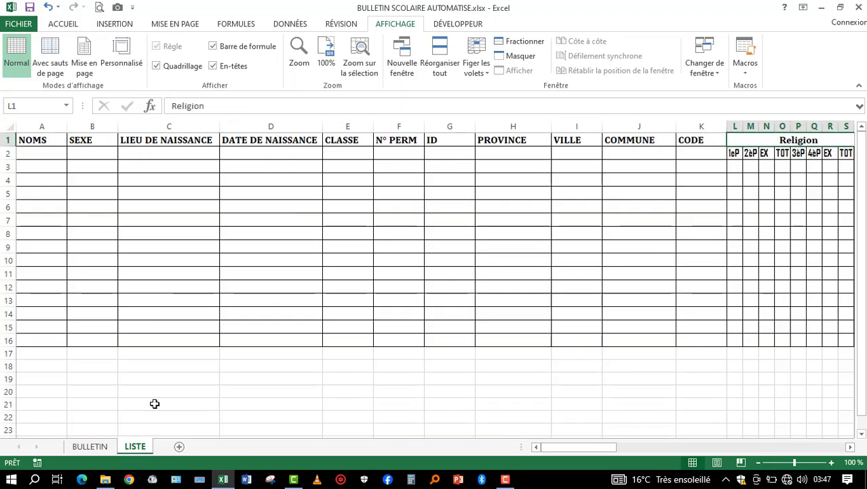
{"action": "left_click", "coordinate": [90, 447]}
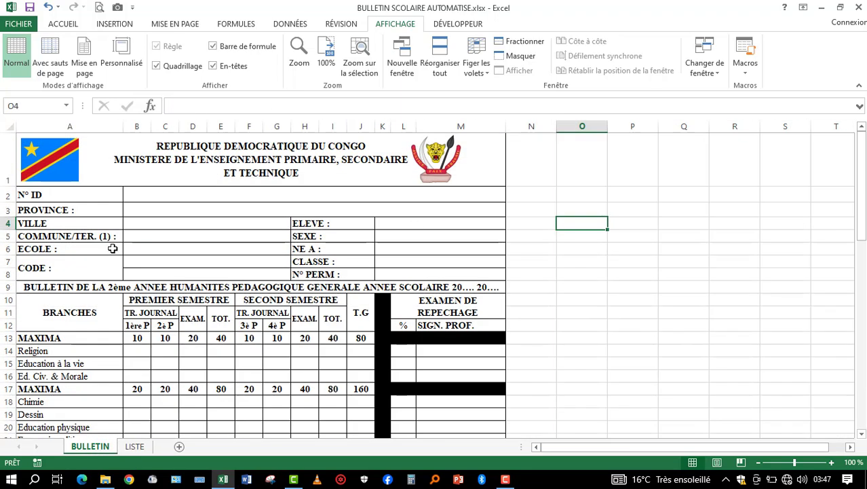
{"action": "left_click", "coordinate": [134, 446]}
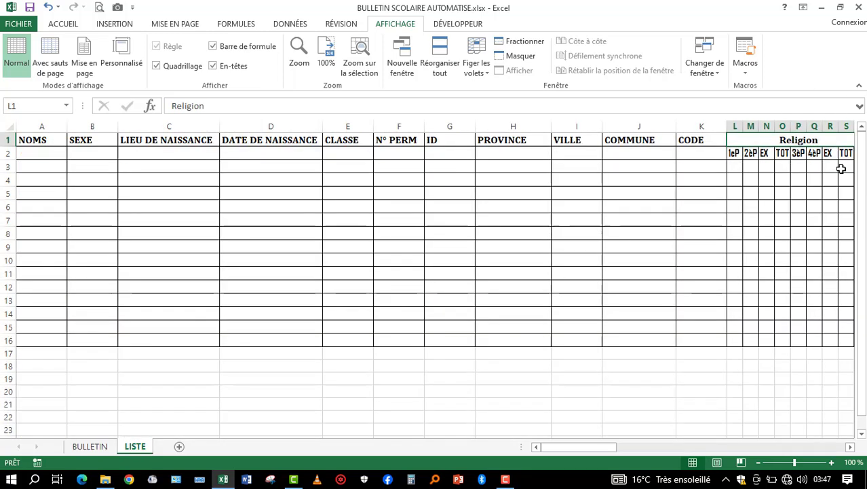
- Test the subject link by changing the Religion heading on LISTE to EXCEL, checking it on BULLETIN, and undoing the change
{"action": "double_click", "coordinate": [851, 447]}
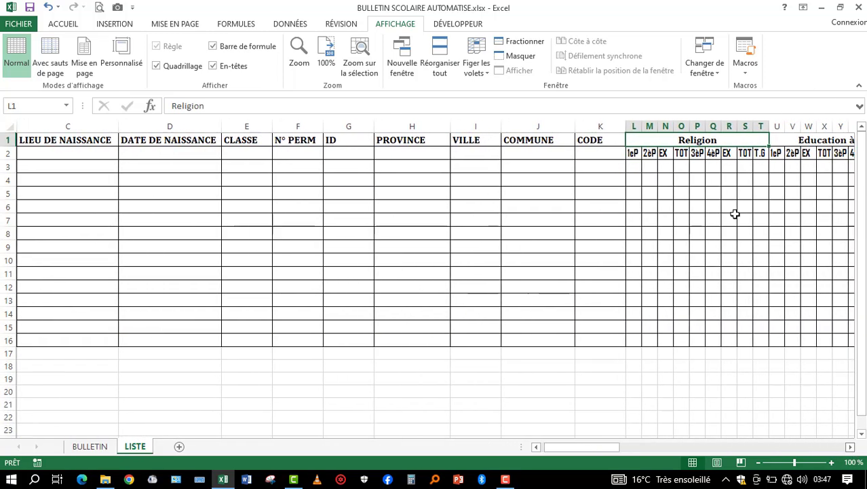
{"action": "type", "text": "EXCEL"}
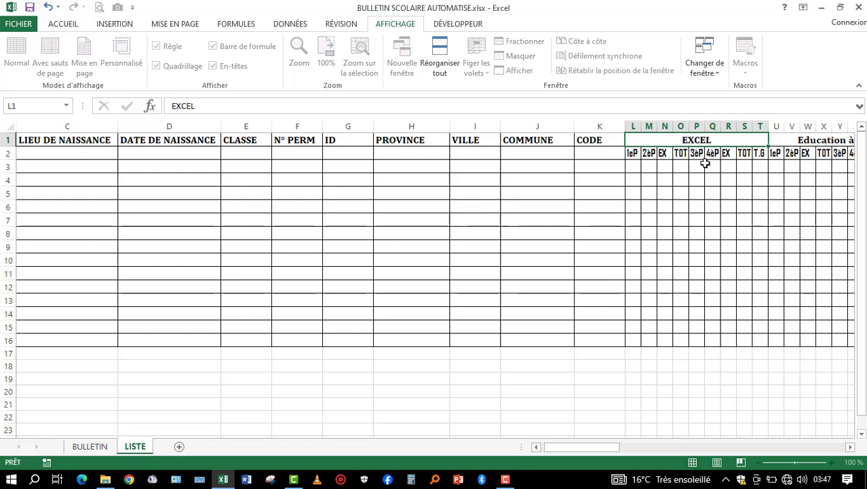
{"action": "key", "text": "Return"}
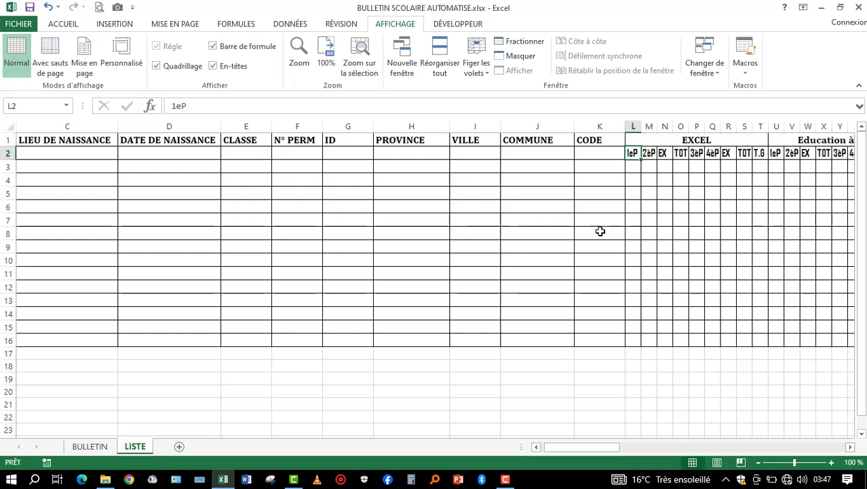
{"action": "left_click", "coordinate": [89, 447]}
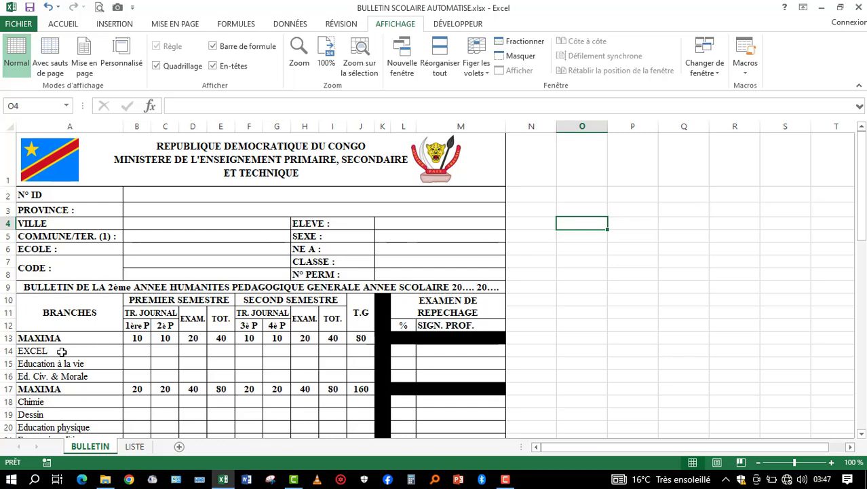
{"action": "key", "text": "ctrl+z"}
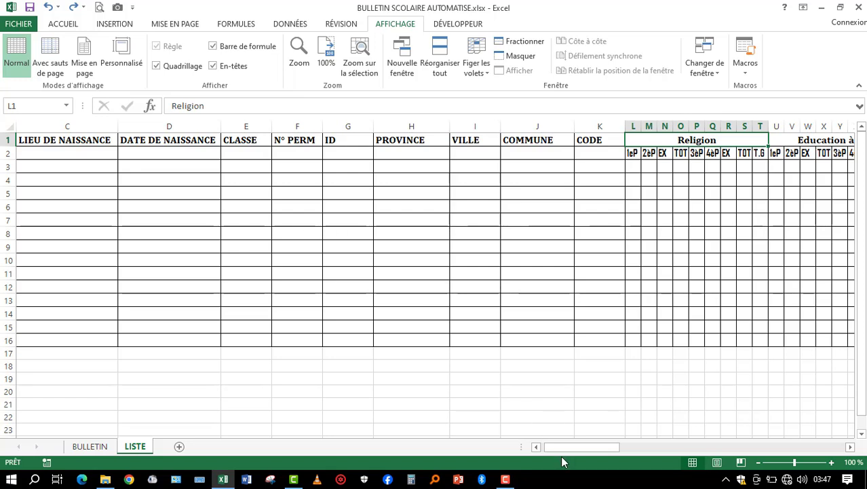
- Widen the NOMS column on the LISTE sheet and enter the first student's name in A2
{"action": "left_click_drag", "start_coordinate": [555, 448], "coordinate": [539, 448]}
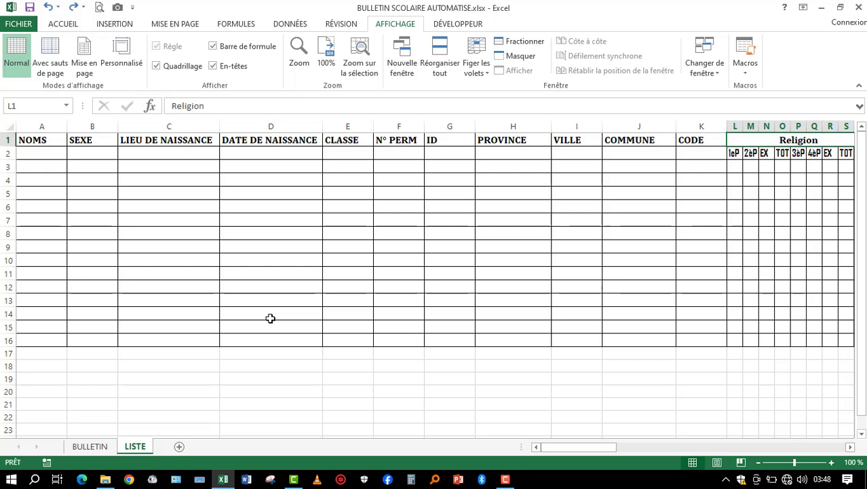
{"action": "left_click_drag", "start_coordinate": [67, 128], "coordinate": [109, 132]}
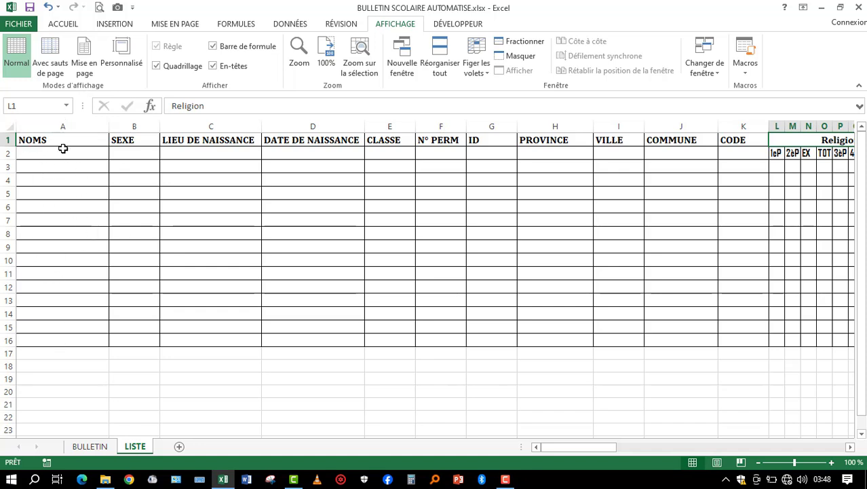
{"action": "left_click", "coordinate": [61, 152]}
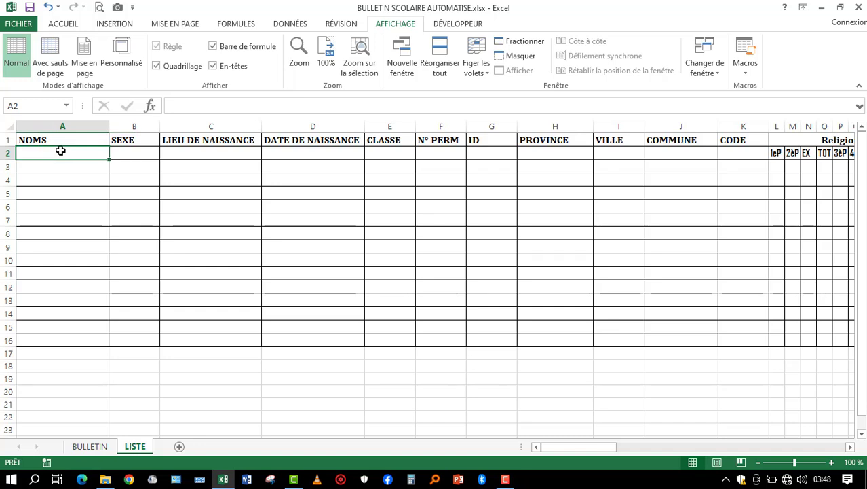
{"action": "type", "text": "JEAN"}
{"action": "key", "text": "Return"}
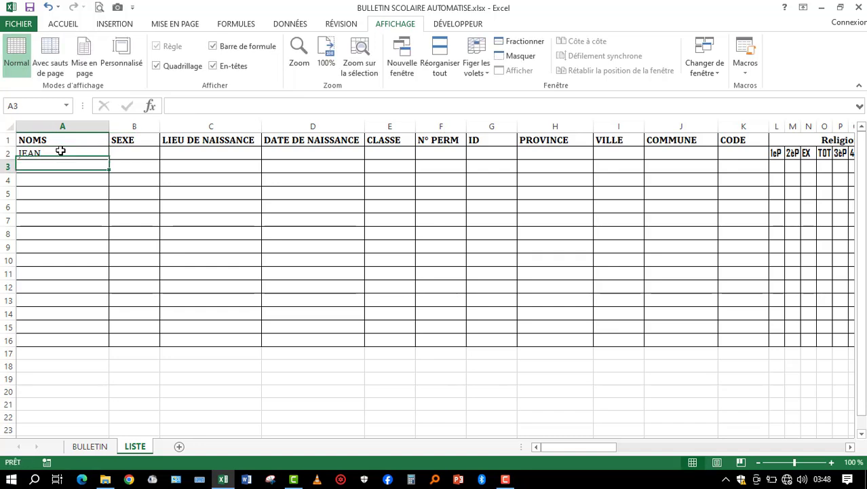
- Enter the second and third students' names in cells A3 and A4 of the NOMS column
{"action": "type", "text": "AUDEY"}
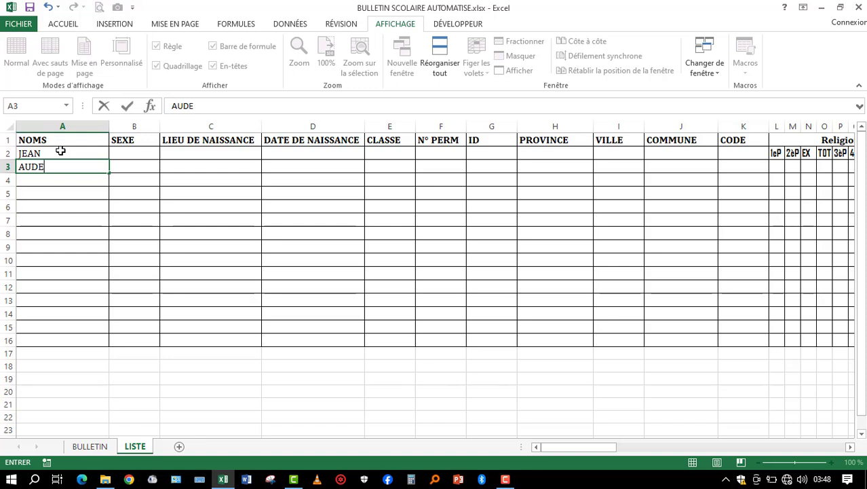
{"action": "key", "text": "BackSpace"}
{"action": "type", "text": "REY"}
{"action": "key", "text": "Return"}
{"action": "type", "text": "FIDELE"}
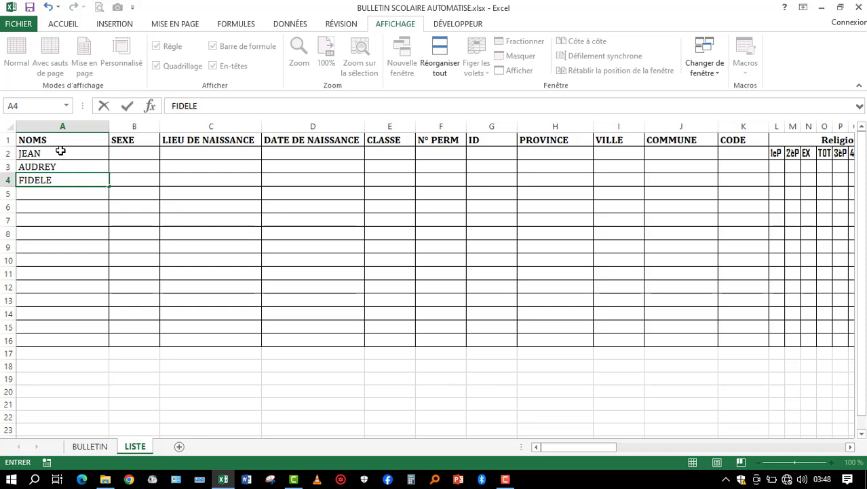
{"action": "key", "text": "Return"}
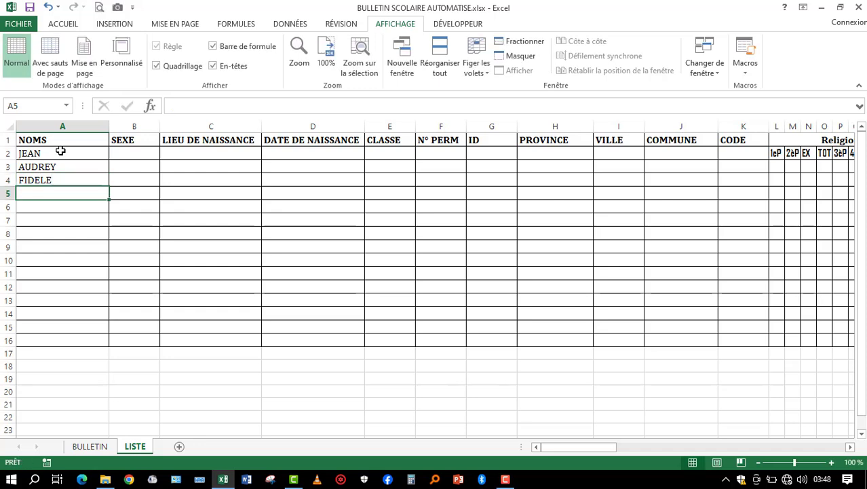
- Enter the fourth and fifth students' names in cells A5 and A6 of the NOMS column
{"action": "type", "text": "ISA"}
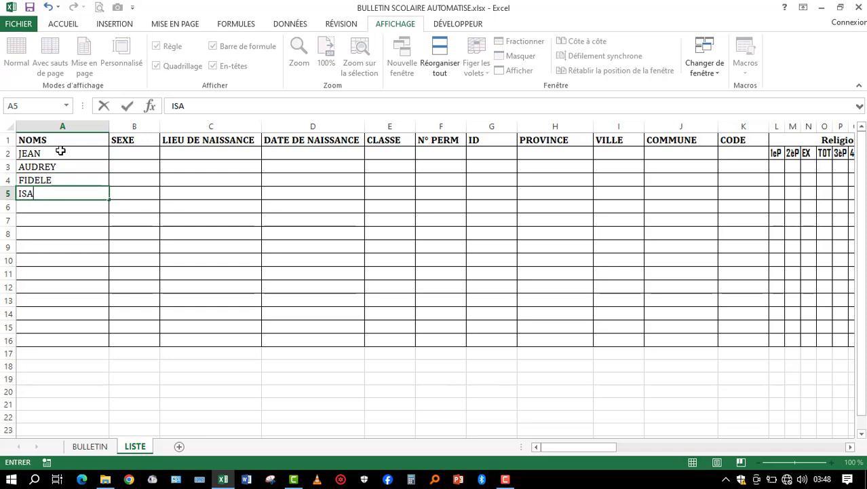
{"action": "type", "text": "AX"}
{"action": "key", "text": "BackSpace"}
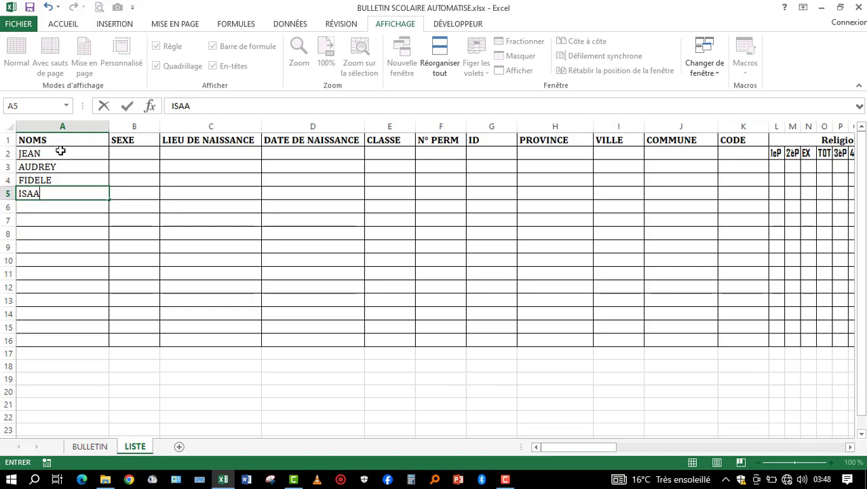
{"action": "type", "text": "C"}
{"action": "key", "text": "Return"}
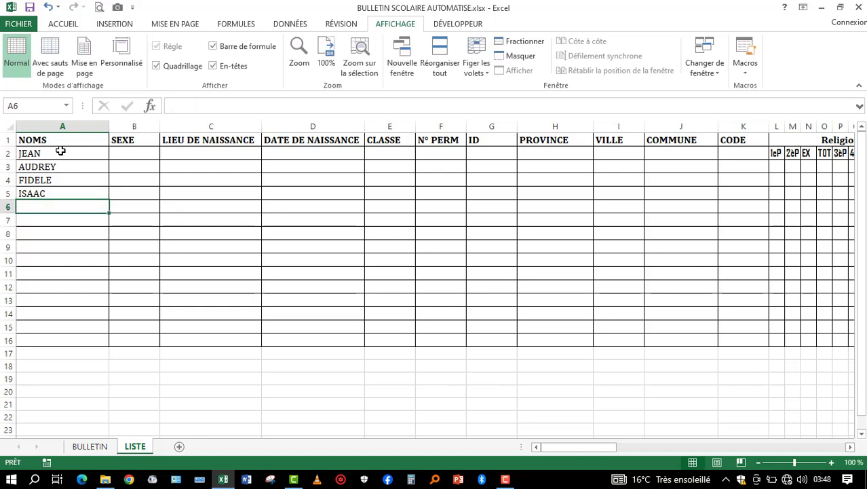
{"action": "type", "text": "PEIR"}
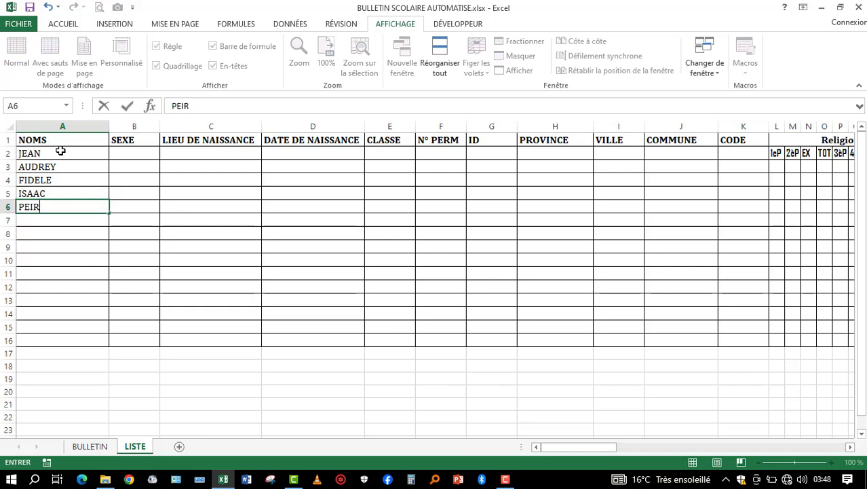
{"action": "type", "text": "ERE"}
{"action": "key", "text": "Return"}
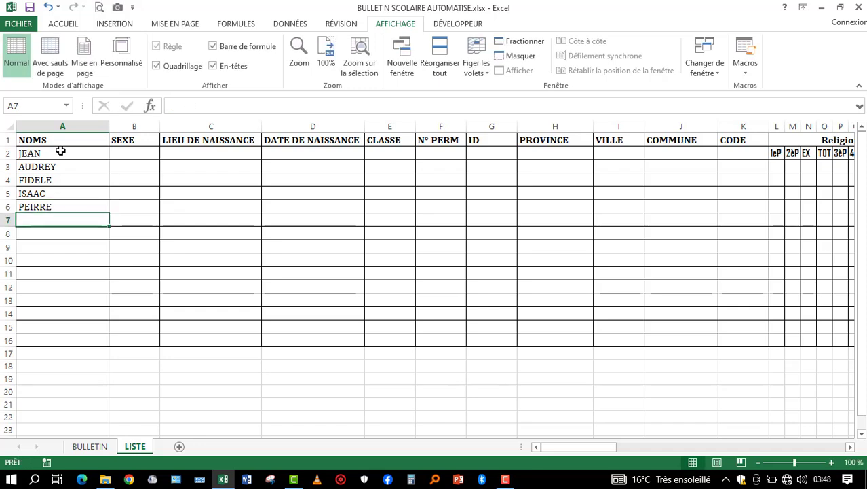
- Enter the sixth student's name in cell A7 of the NOMS column
{"action": "type", "text": "YPYP"}
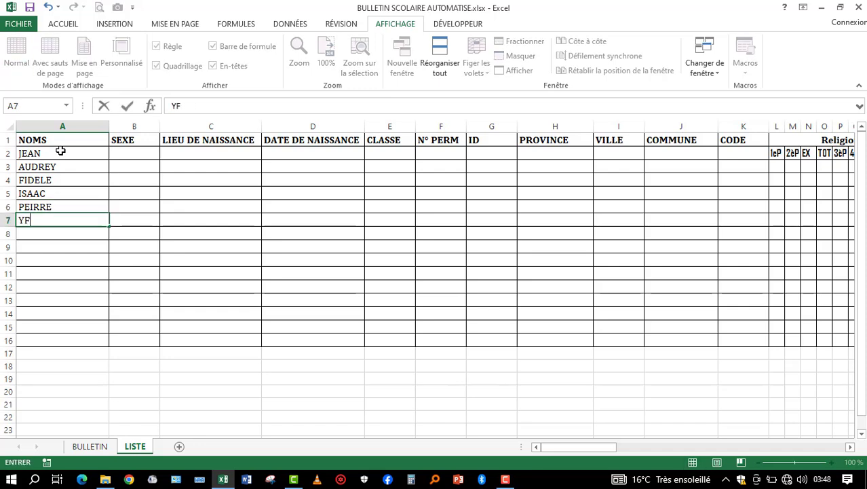
{"action": "key", "text": "BackSpace"}
{"action": "key", "text": "BackSpace"}
{"action": "key", "text": "BackSpace"}
{"action": "key", "text": "BackSpace"}
{"action": "type", "text": "FYFY"}
{"action": "key", "text": "Return"}
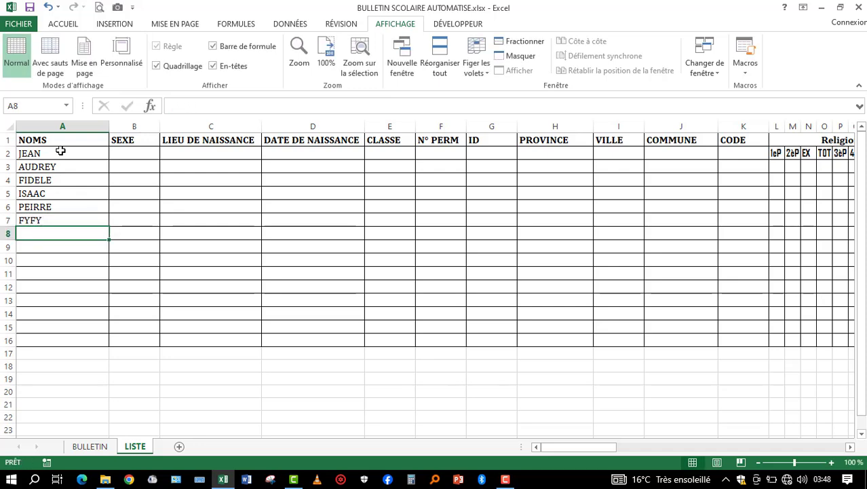
- Enter the seventh and eighth students' names in cells A8 and A9 of the NOMS column
{"action": "type", "text": "BALI"}
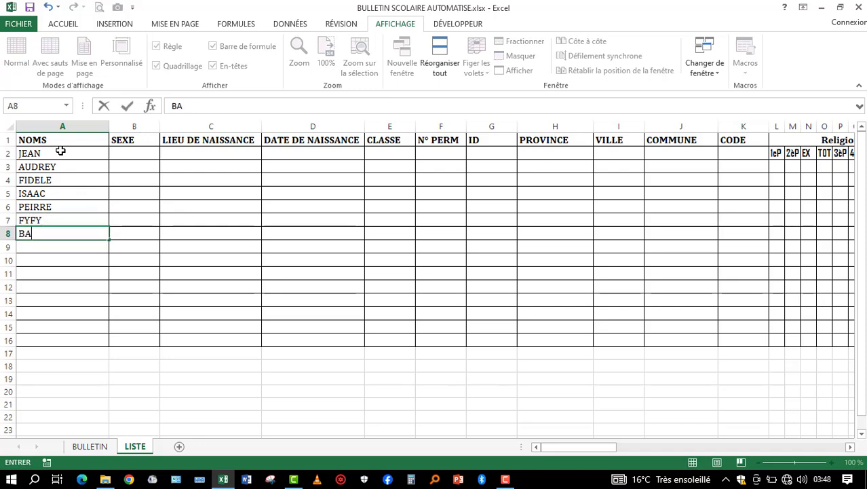
{"action": "key", "text": "BackSpace"}
{"action": "key", "text": "BackSpace"}
{"action": "key", "text": "BackSpace"}
{"action": "type", "text": "LAISE"}
{"action": "key", "text": "Return"}
{"action": "type", "text": "CHRIS"}
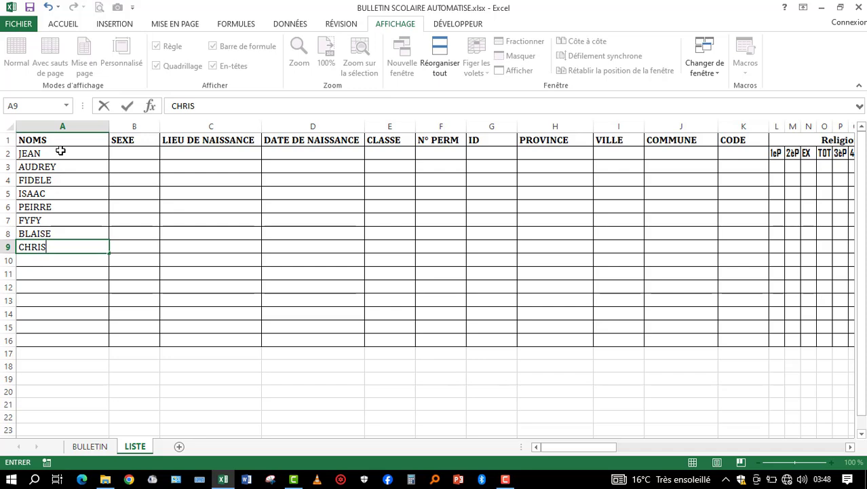
{"action": "key", "text": "Return"}
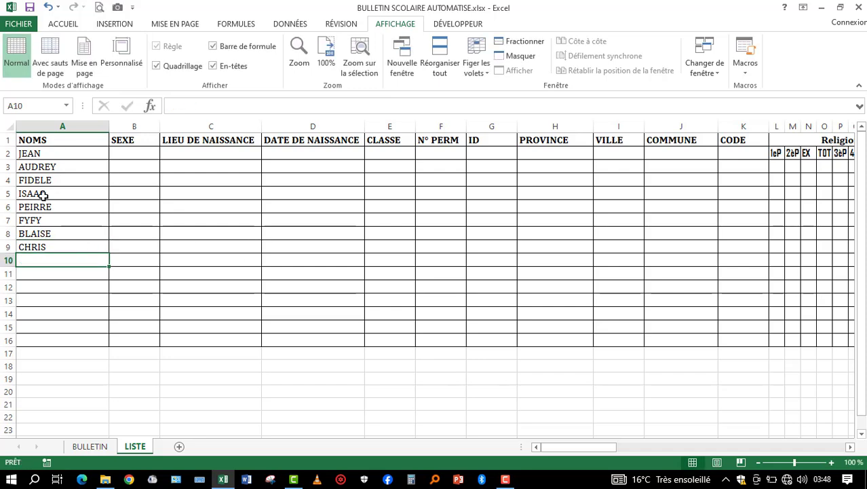
- Start a data validation rule of type Liste for the ELEVE cell K4 on the BULLETIN sheet
{"action": "left_click", "coordinate": [68, 152]}
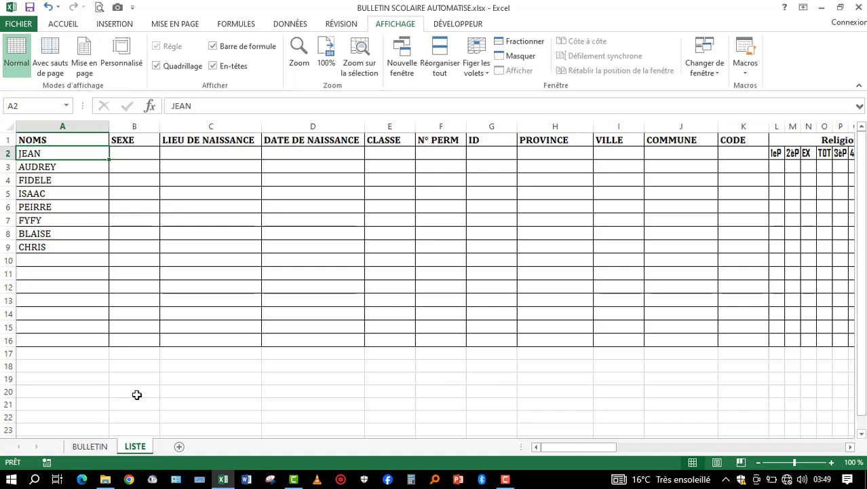
{"action": "left_click", "coordinate": [89, 447]}
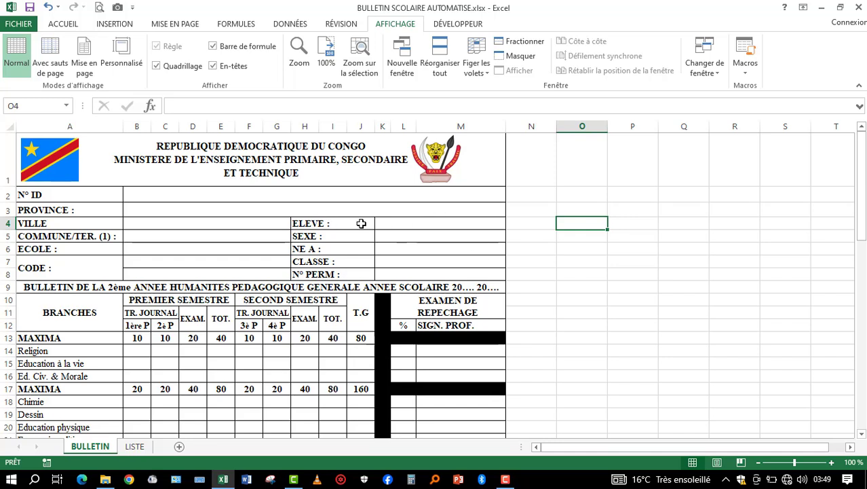
{"action": "left_click", "coordinate": [415, 224]}
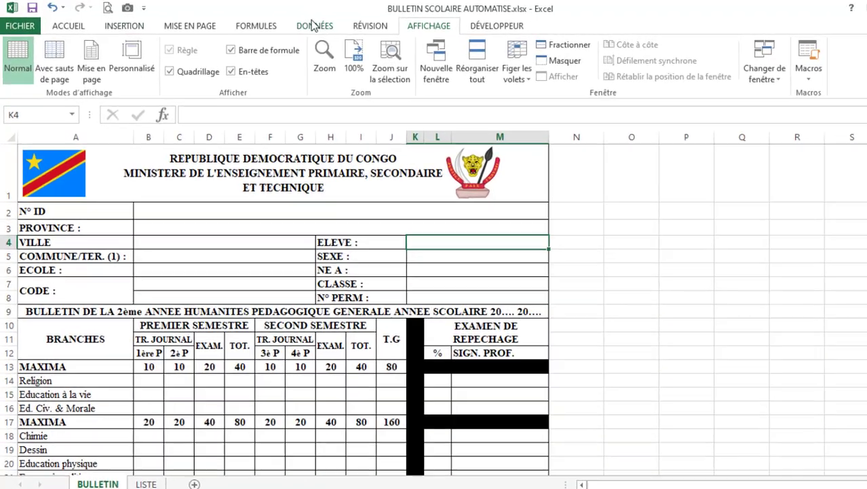
{"action": "left_click", "coordinate": [313, 24]}
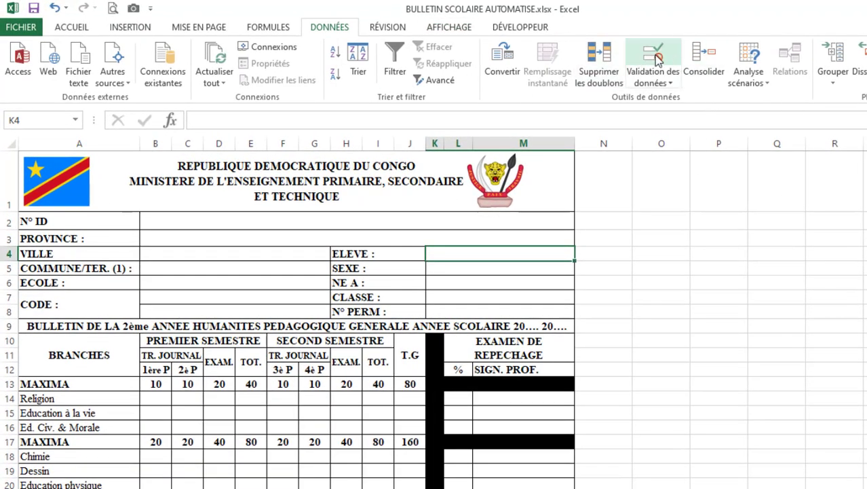
{"action": "left_click", "coordinate": [656, 58]}
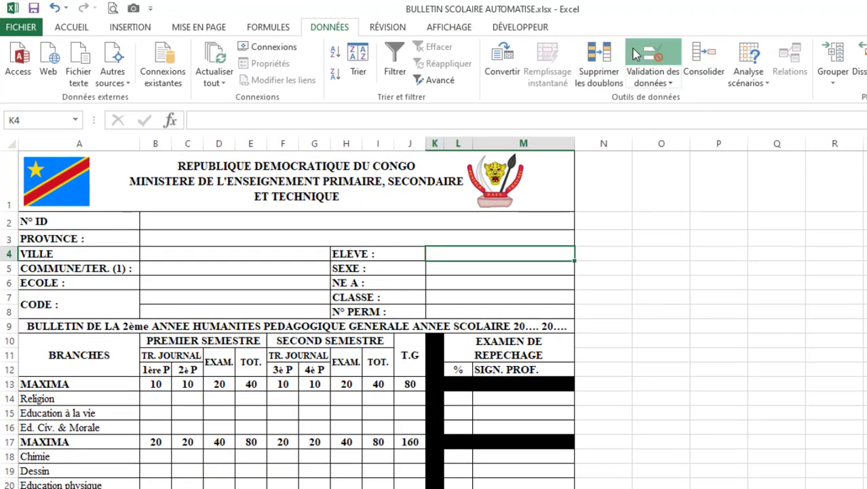
{"action": "left_click", "coordinate": [547, 165]}
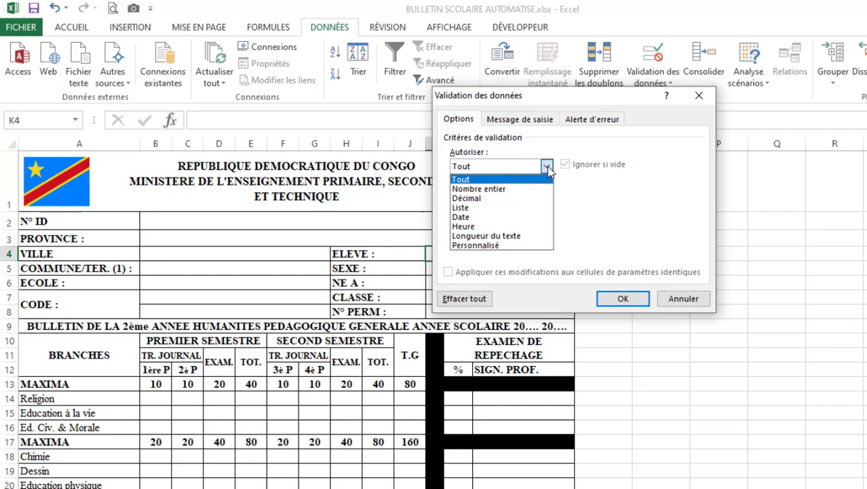
{"action": "left_click", "coordinate": [471, 208]}
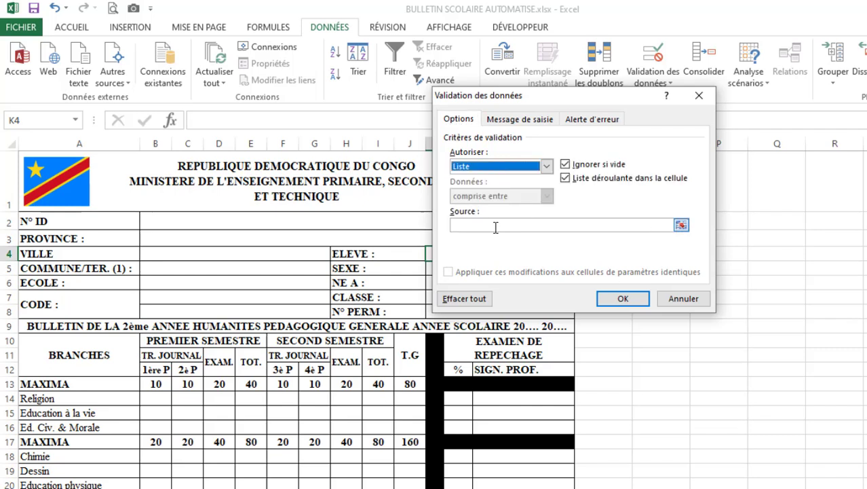
- Set the validation source to =LISTE!$A$2:$A$16 and apply the rule
{"action": "left_click", "coordinate": [496, 226]}
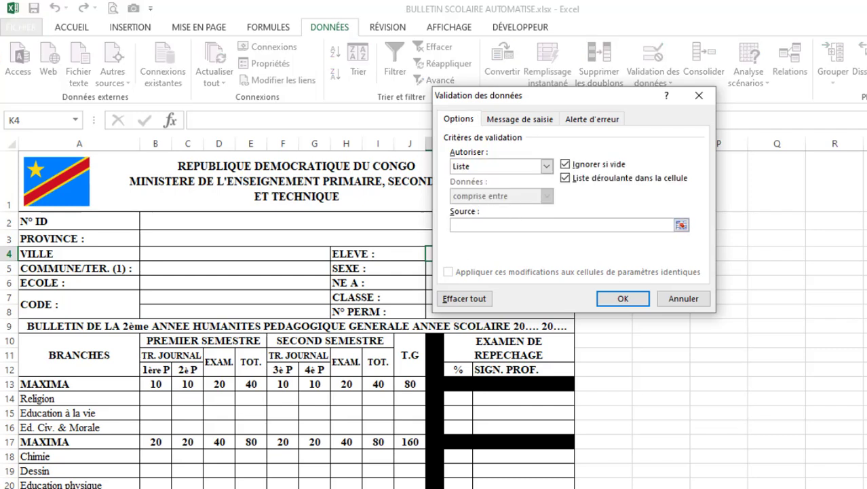
{"action": "left_click", "coordinate": [112, 488]}
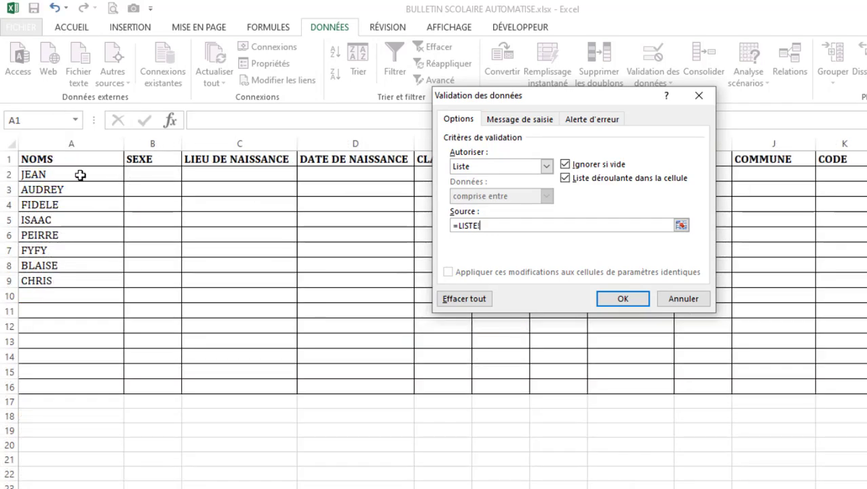
{"action": "left_click_drag", "start_coordinate": [80, 175], "coordinate": [59, 386]}
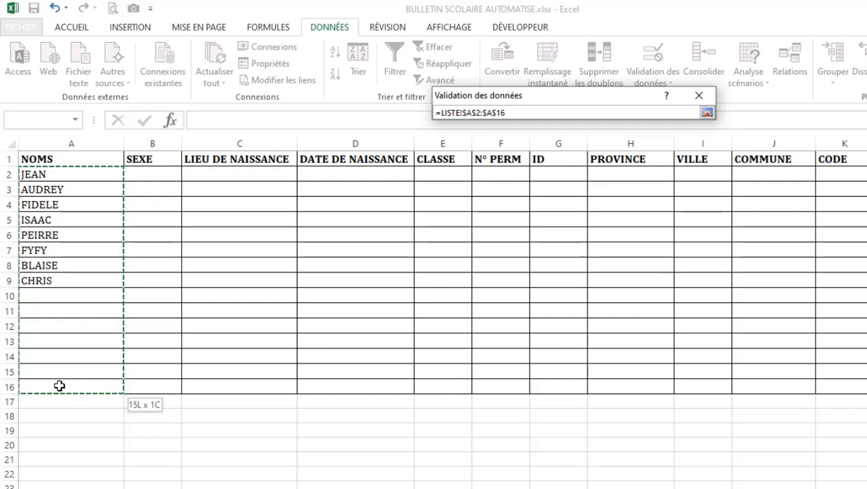
{"action": "left_click_drag", "start_coordinate": [60, 386], "coordinate": [87, 386]}
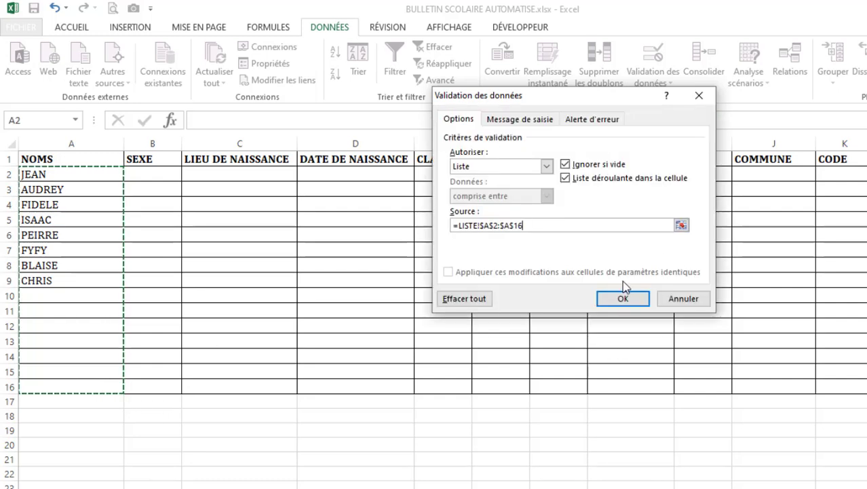
{"action": "left_click", "coordinate": [621, 299]}
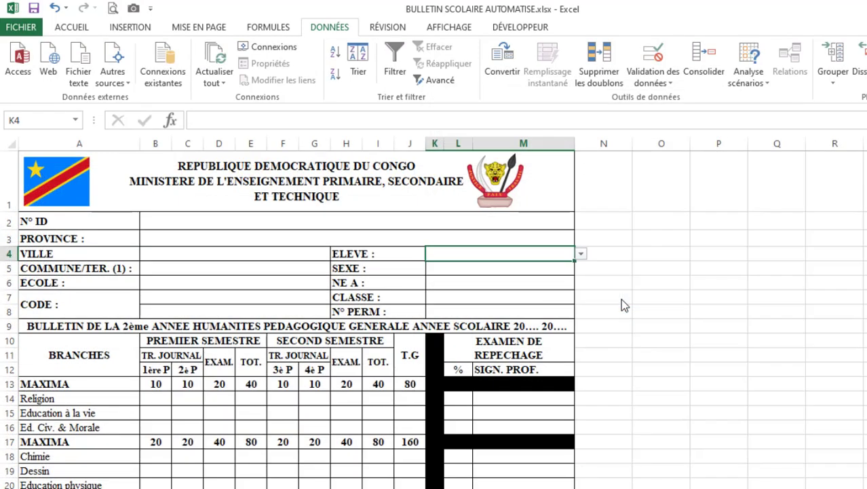
- Review the names offered in the ELEVE drop-down list in K4, leaving the cell blank
{"action": "left_click", "coordinate": [584, 255]}
{"action": "left_click_drag", "start_coordinate": [582, 310], "coordinate": [582, 268]}
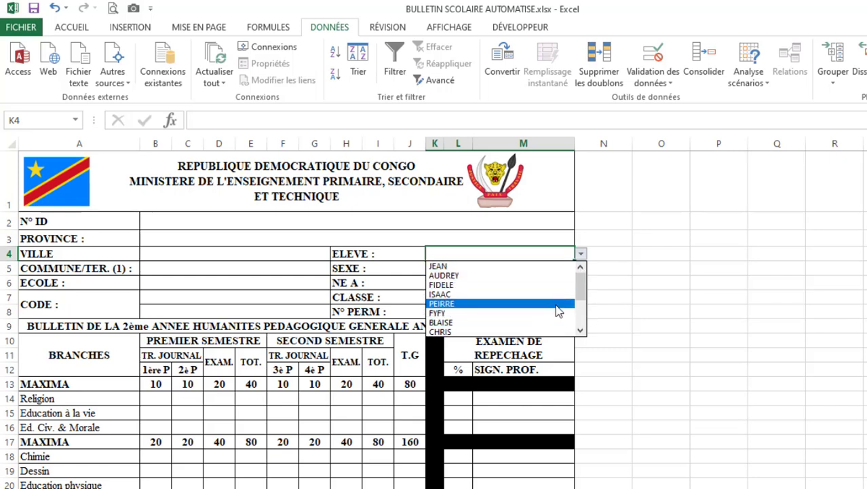
{"action": "left_click_drag", "start_coordinate": [581, 291], "coordinate": [581, 311]}
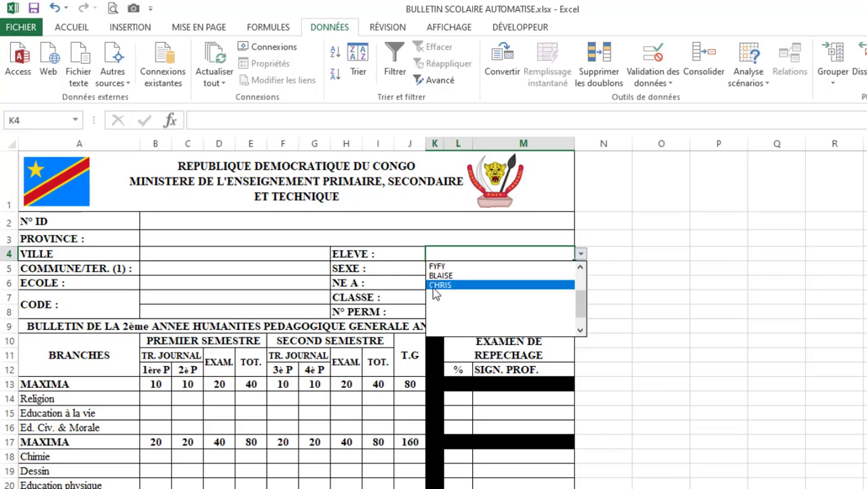
{"action": "left_click", "coordinate": [453, 302]}
- Enter a ninth student's name in cell A10 of the NOMS column on the LISTE sheet
{"action": "left_click", "coordinate": [137, 486]}
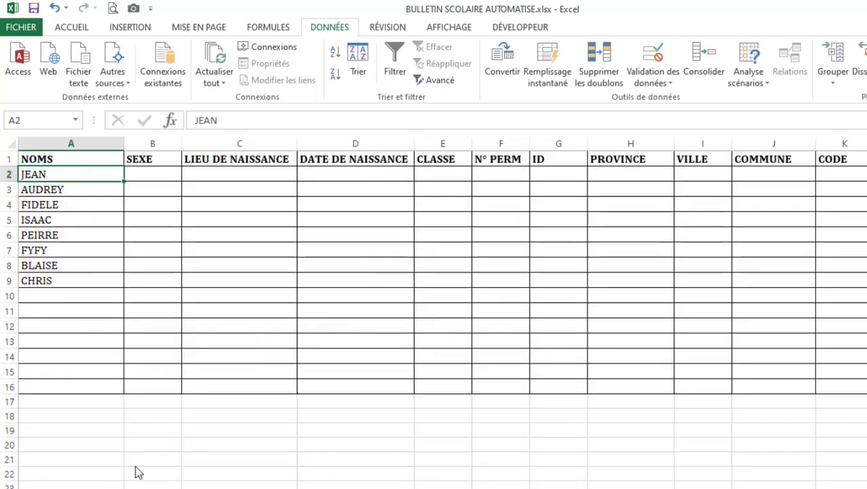
{"action": "left_click", "coordinate": [74, 297]}
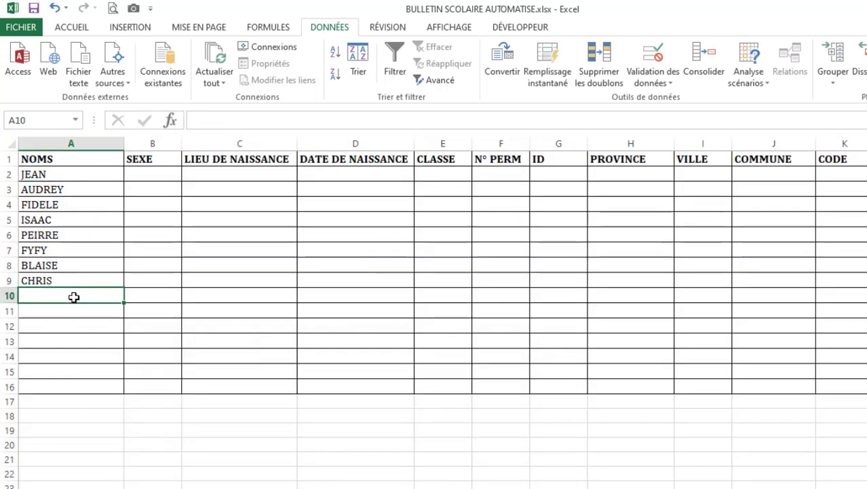
{"action": "type", "text": "MARC"}
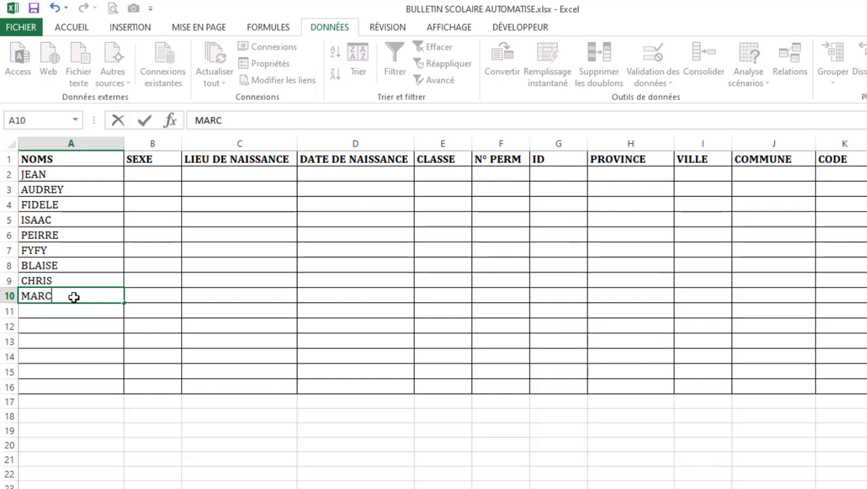
{"action": "key", "text": "Return"}
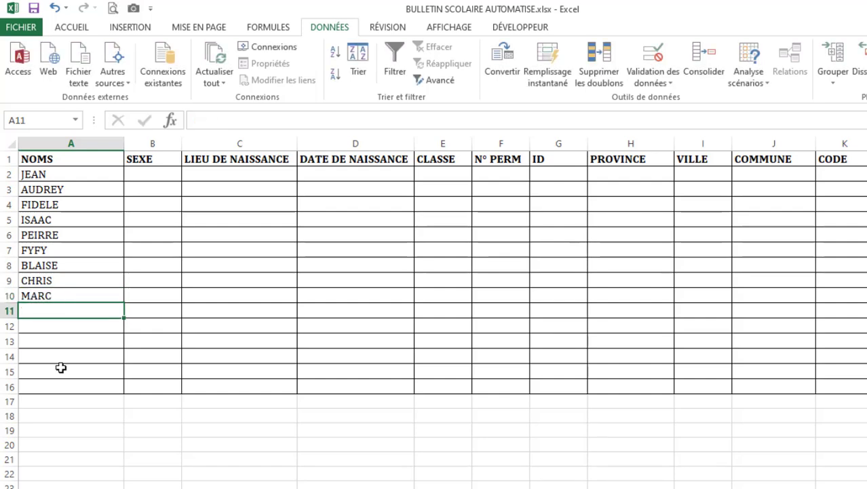
- Check the ELEVE drop-down on BULLETIN for the added student and choose the first student in the list
{"action": "left_click", "coordinate": [96, 484]}
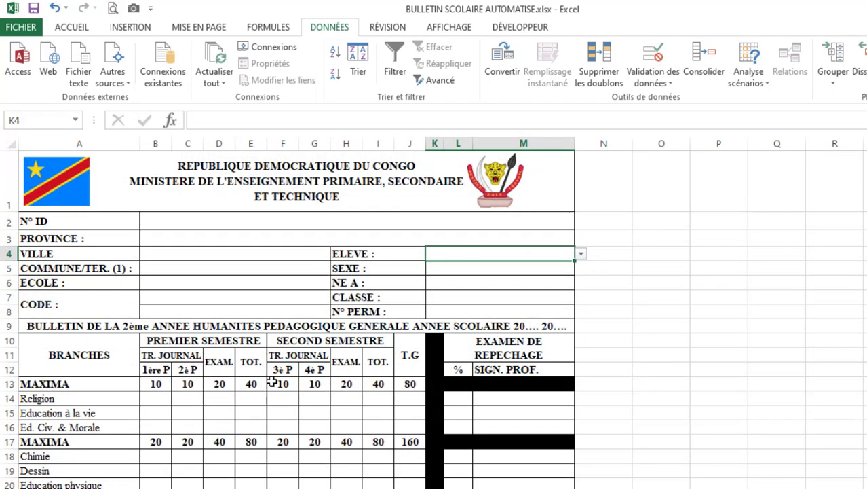
{"action": "left_click", "coordinate": [581, 253]}
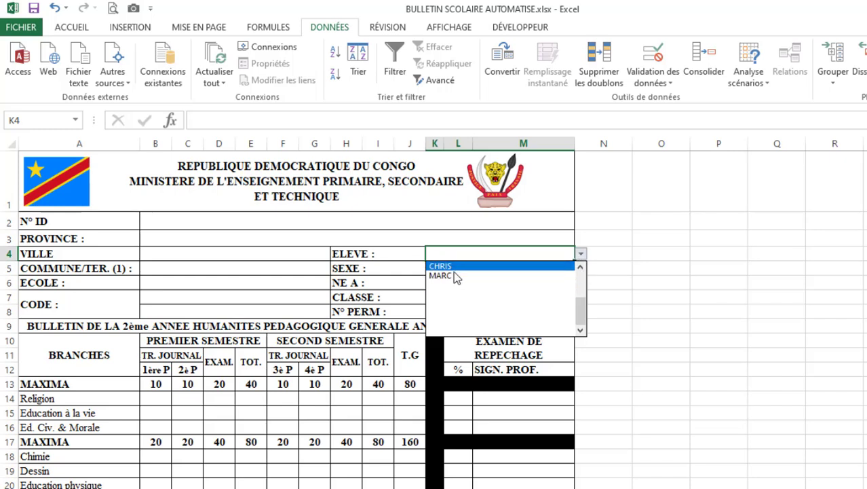
{"action": "scroll", "coordinate": [581, 270], "scroll_direction": "up", "scroll_amount": 2}
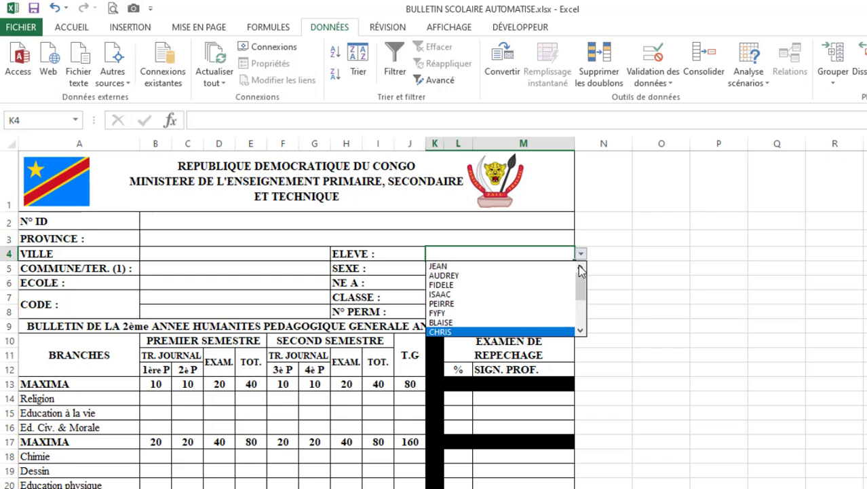
{"action": "left_click", "coordinate": [445, 265]}
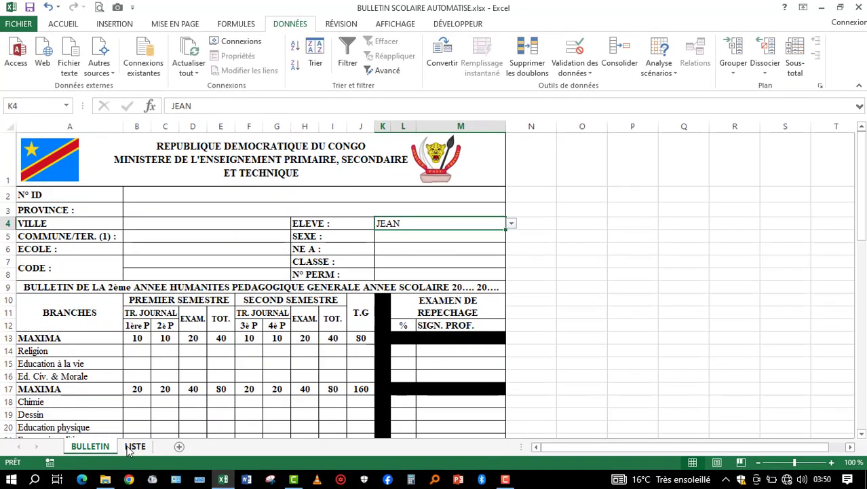
- On the LISTE sheet, enter M as the first student's SEXE in B2 and Lubumbashi as the LIEU DE NAISSANCE in C2
{"action": "left_click", "coordinate": [130, 448]}
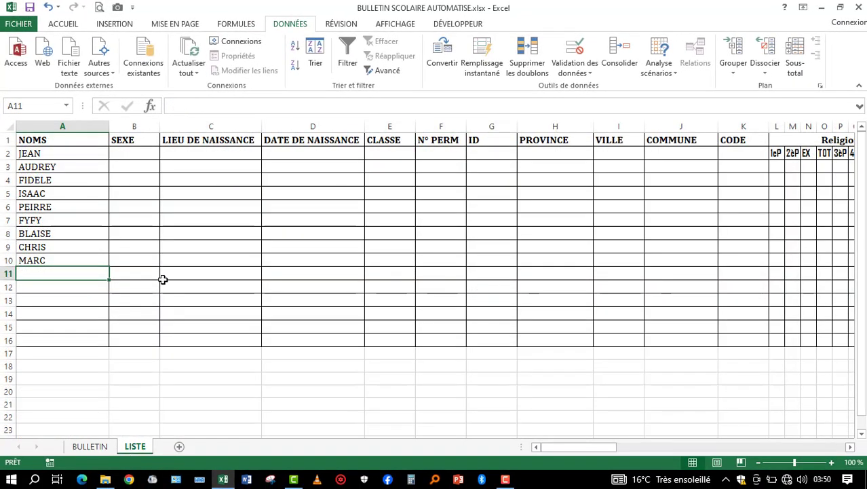
{"action": "left_click", "coordinate": [137, 155]}
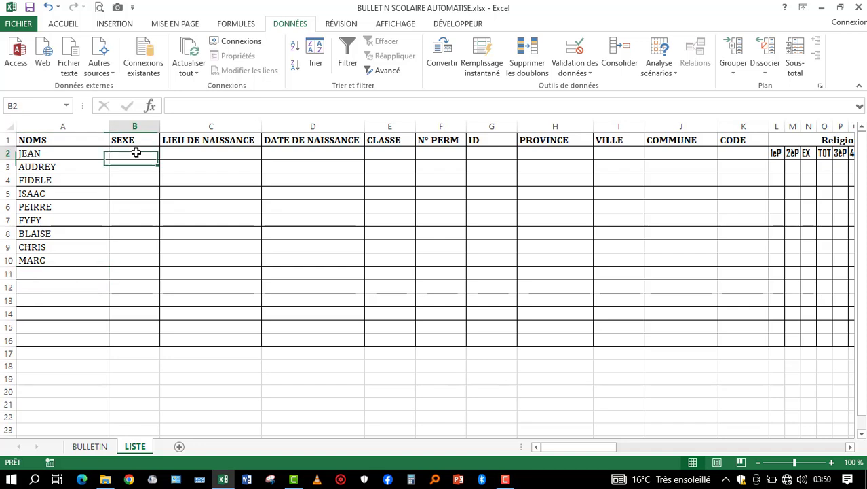
{"action": "type", "text": "M"}
{"action": "key", "text": "Tab"}
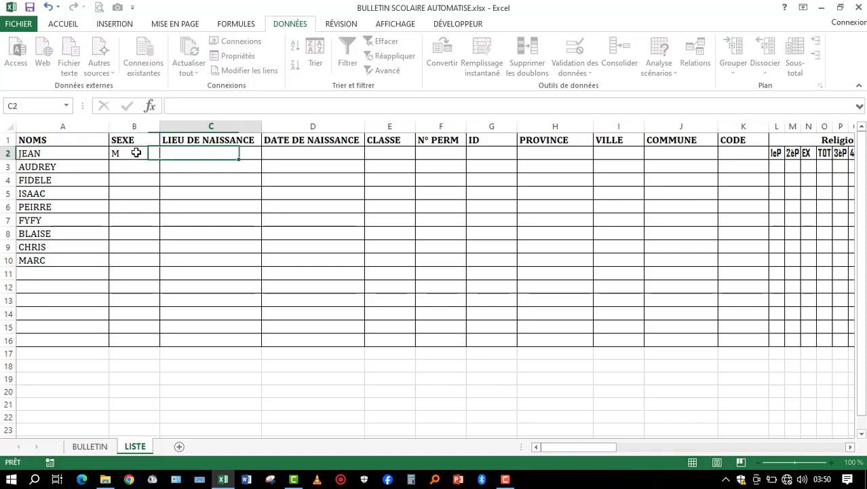
{"action": "type", "text": "Lu"}
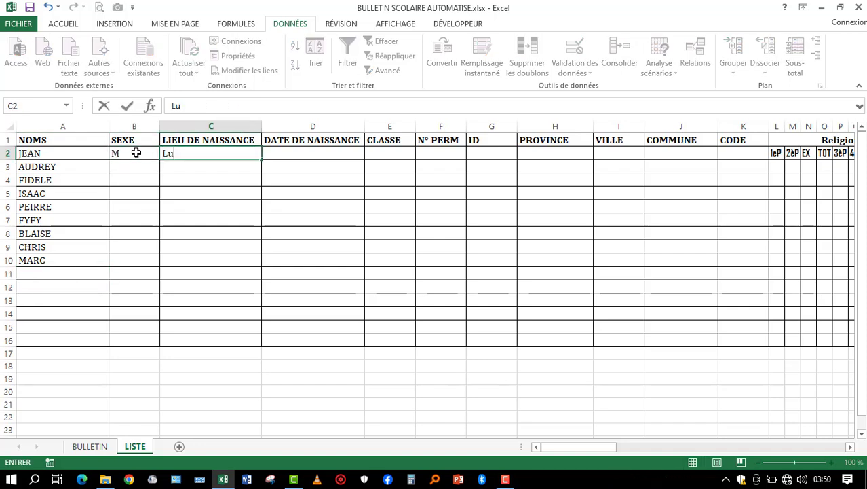
{"action": "type", "text": "bumbashi"}
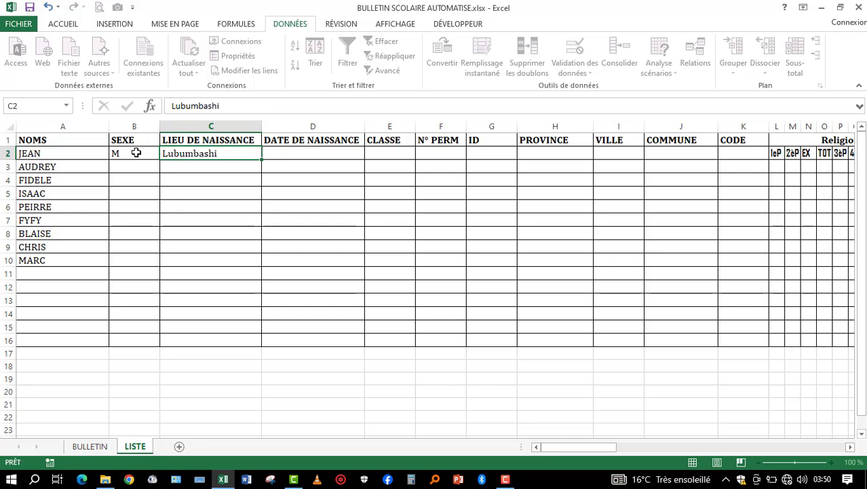
{"action": "key", "text": "Tab"}
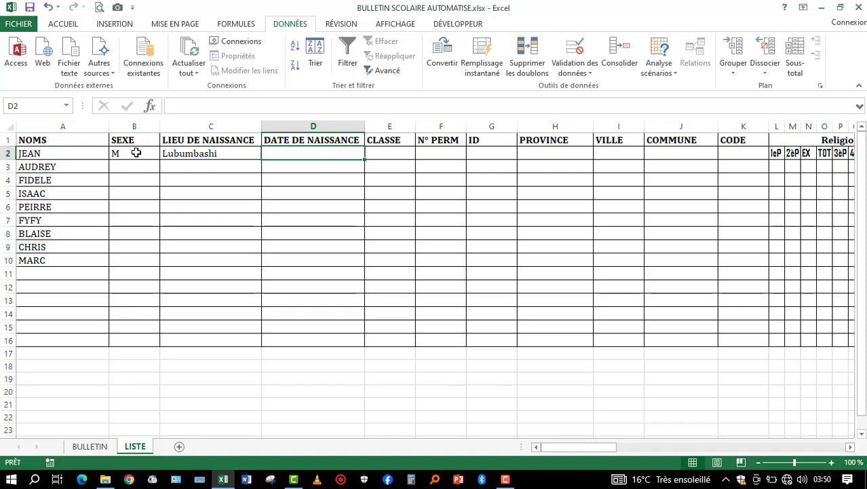
- Enter the first student's date of birth in cell D2
{"action": "type", "text": "12/02/"}
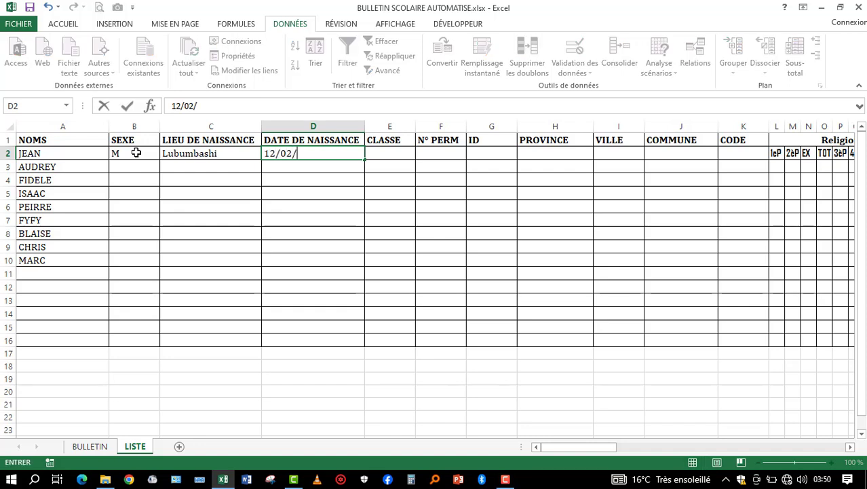
{"action": "type", "text": "1996"}
{"action": "key", "text": "Return"}
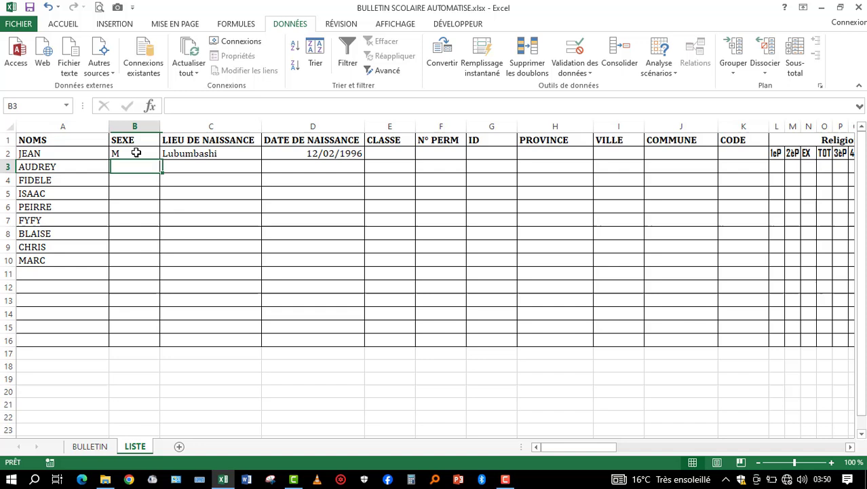
- Widen the CLASSE column slightly and enter 3è TCC as the first student's class in E2
{"action": "left_click", "coordinate": [400, 151]}
{"action": "left_click_drag", "start_coordinate": [415, 128], "coordinate": [430, 127]}
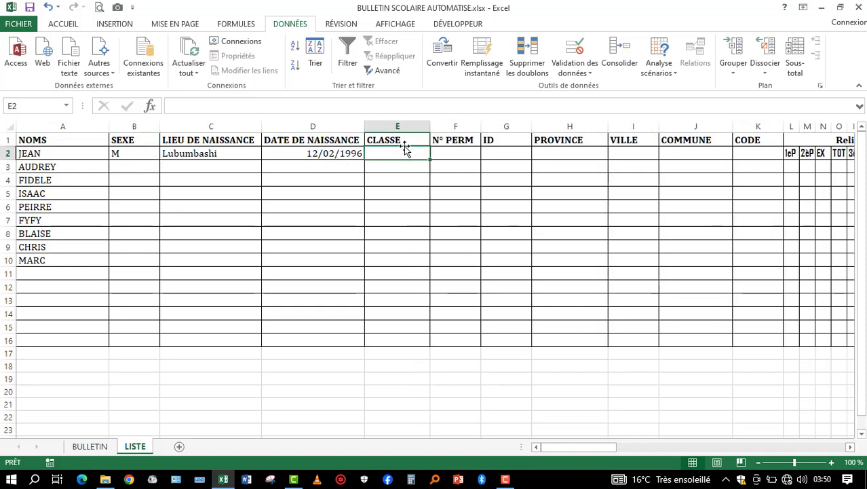
{"action": "type", "text": "34"}
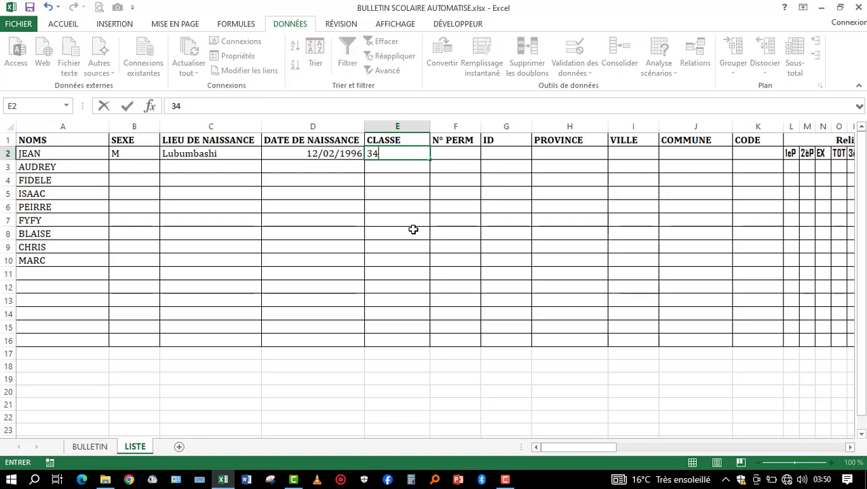
{"action": "key", "text": "BackSpace"}
{"action": "type", "text": "è TCC"}
{"action": "key", "text": "Return"}
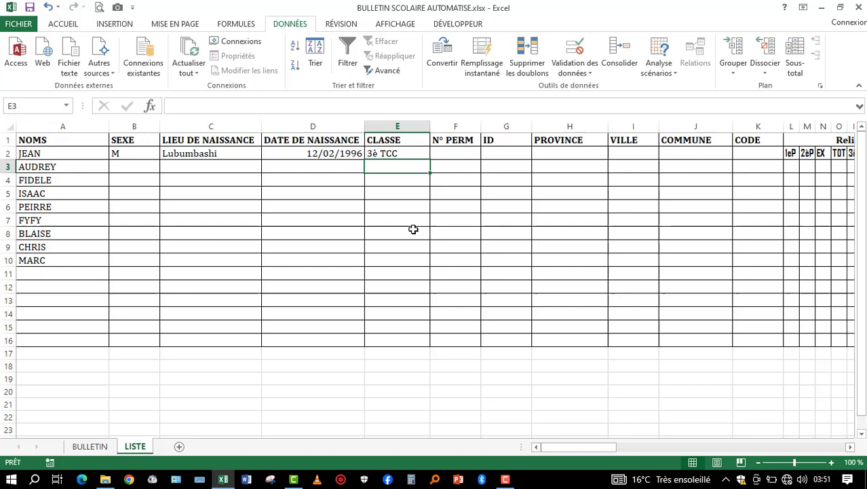
- Enter the first student's permanent number in F2 under N° PERM and the ID number in G2
{"action": "left_click", "coordinate": [451, 152]}
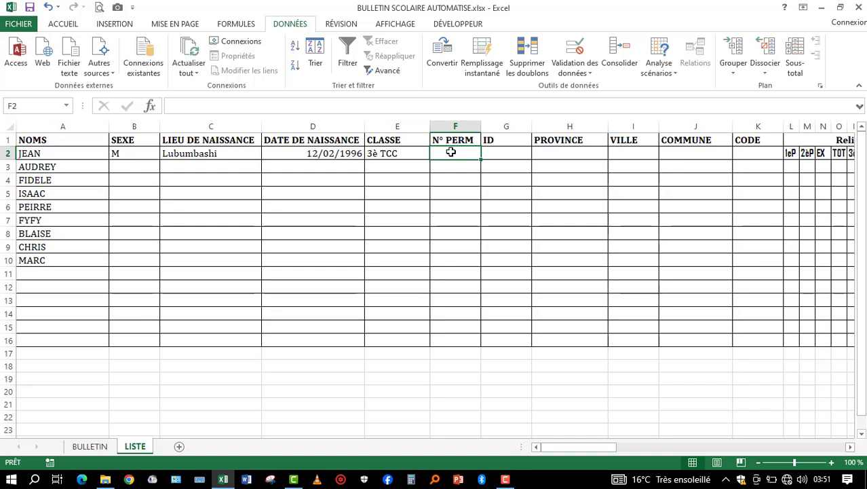
{"action": "type", "text": "QQ"}
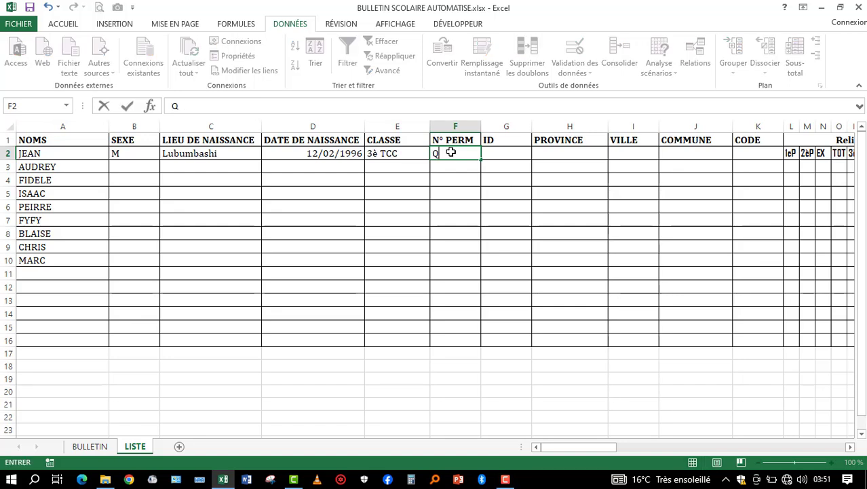
{"action": "key", "text": "BackSpace"}
{"action": "key", "text": "BackSpace"}
{"action": "type", "text": "AAAA"}
{"action": "key", "text": "Tab"}
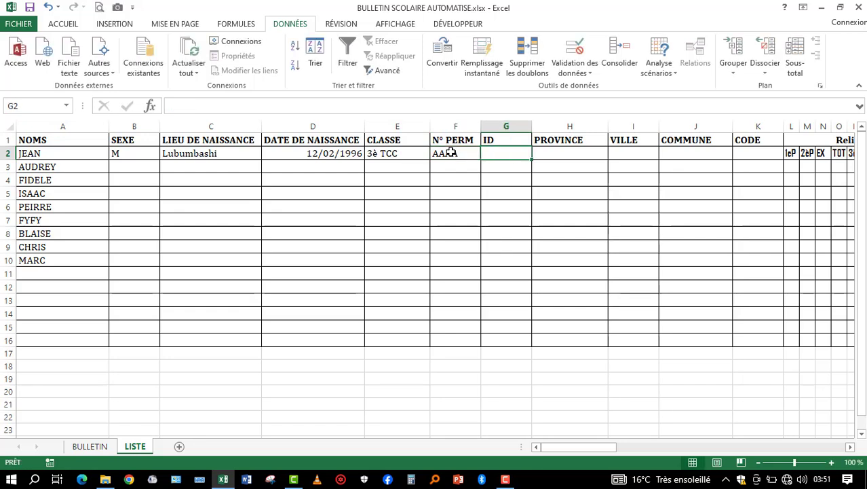
{"action": "type", "text": "1234"}
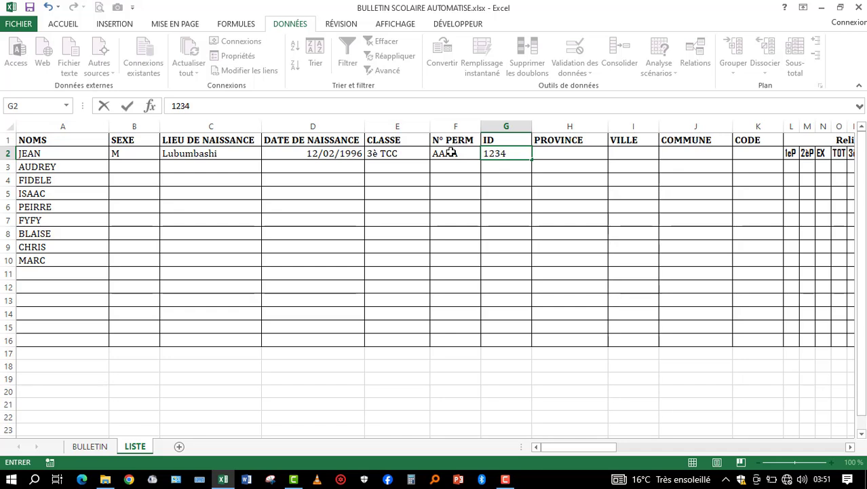
- Enter Haut-Katanga as the first student's PROVINCE in H2
{"action": "left_click", "coordinate": [574, 156]}
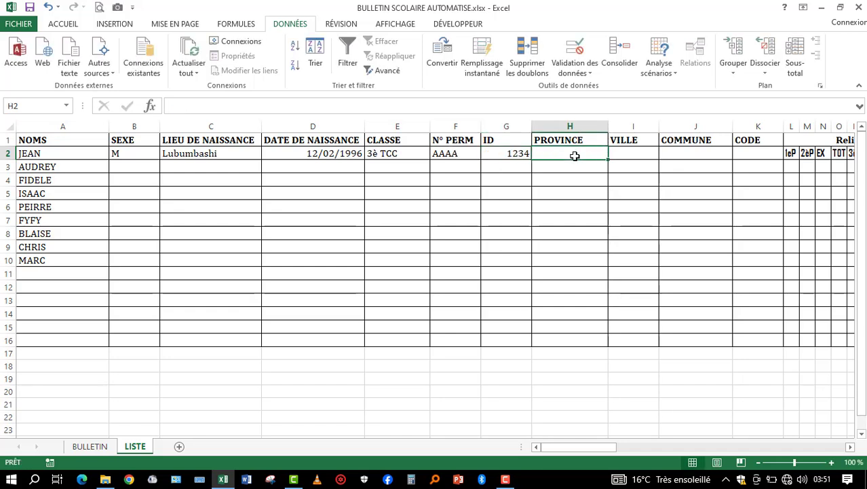
{"action": "type", "text": "Haut"}
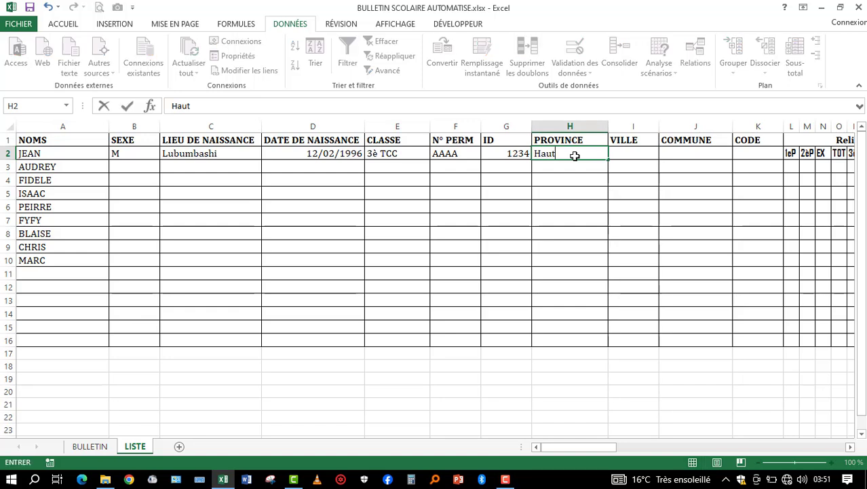
{"action": "type", "text": "6"}
{"action": "key", "text": "BackSpace"}
{"action": "type", "text": "-Katanga"}
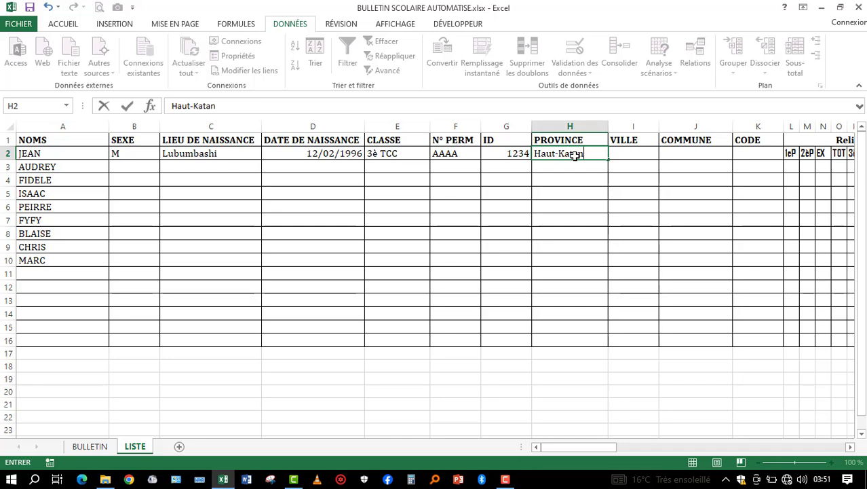
- Widen the VILLE column and enter Lubumbashi as the first student's city in I2
{"action": "left_click", "coordinate": [632, 156]}
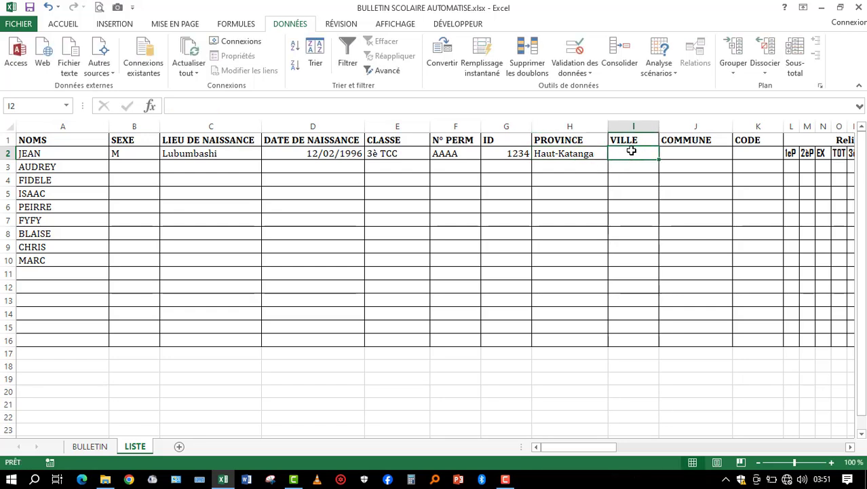
{"action": "left_click_drag", "start_coordinate": [659, 126], "coordinate": [695, 128]}
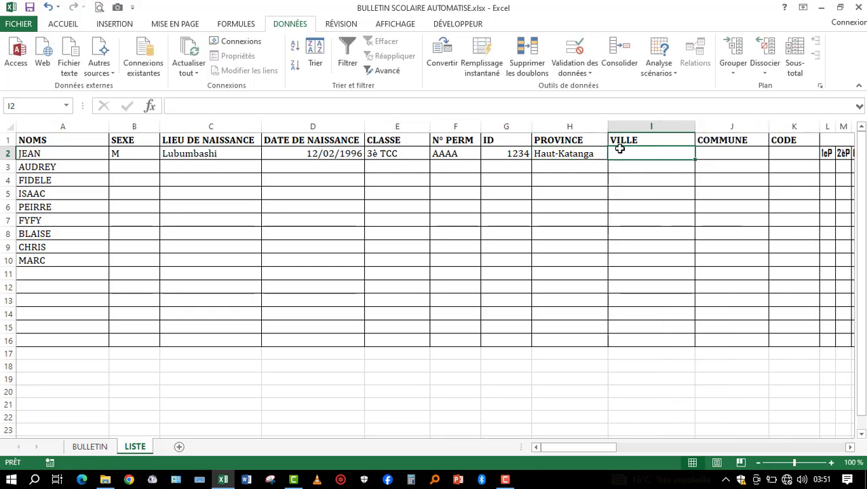
{"action": "type", "text": "Lubu"}
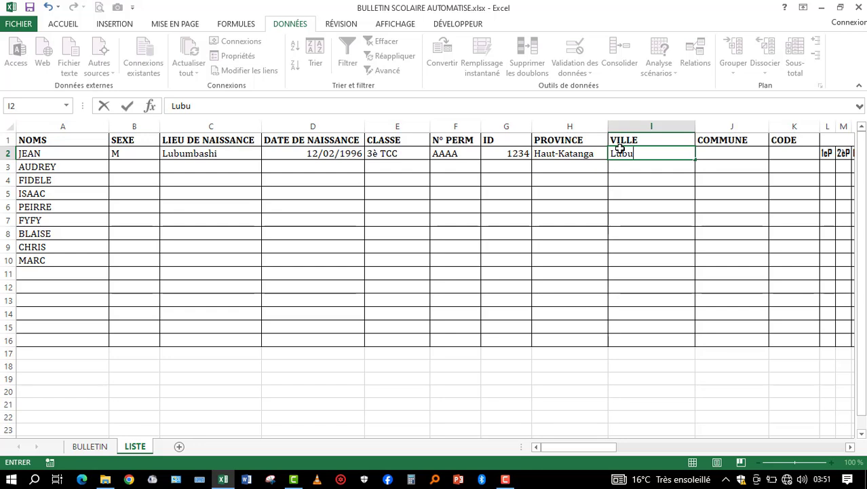
{"action": "type", "text": "mbashi"}
{"action": "key", "text": "Tab"}
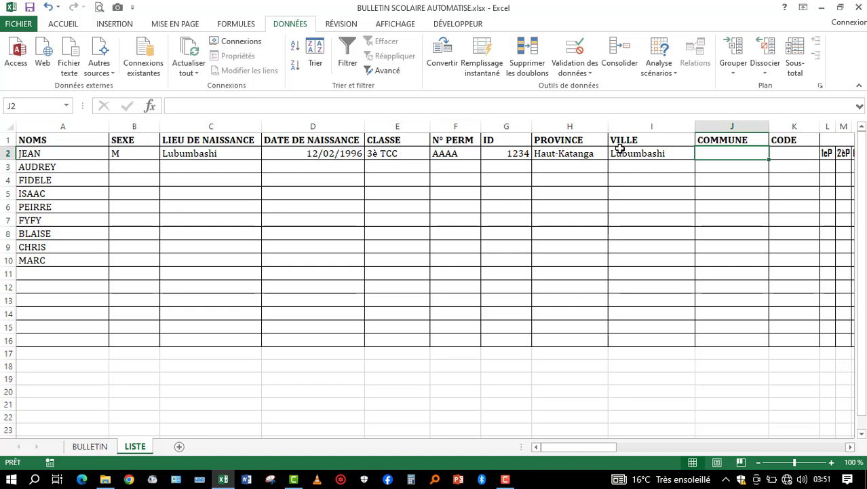
- Enter RUASHI as the first student's COMMUNE in J2
{"action": "type", "text": "r"}
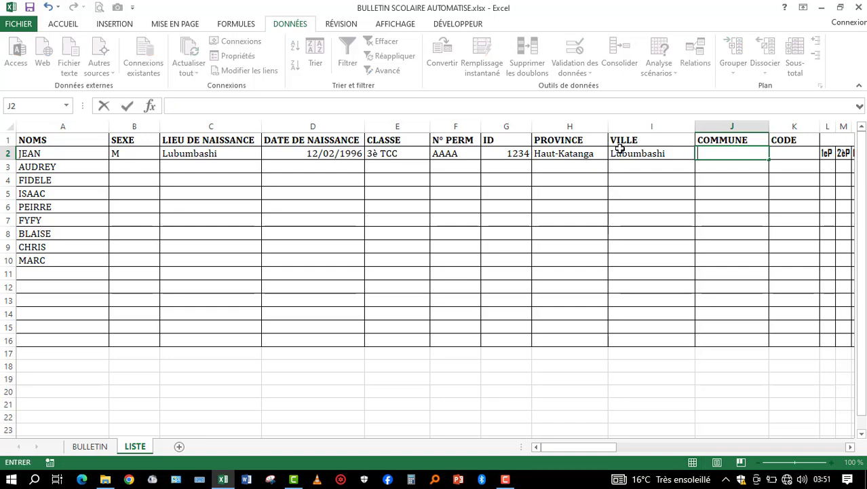
{"action": "type", "text": "RUASHI"}
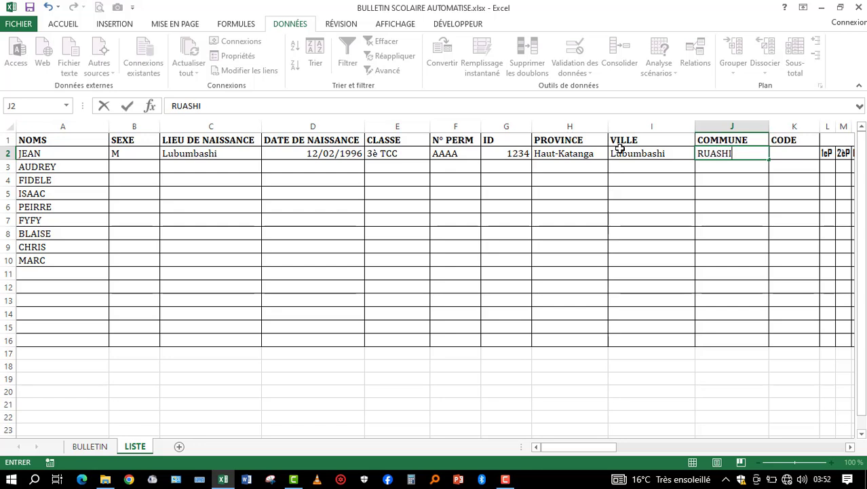
{"action": "key", "text": "Tab"}
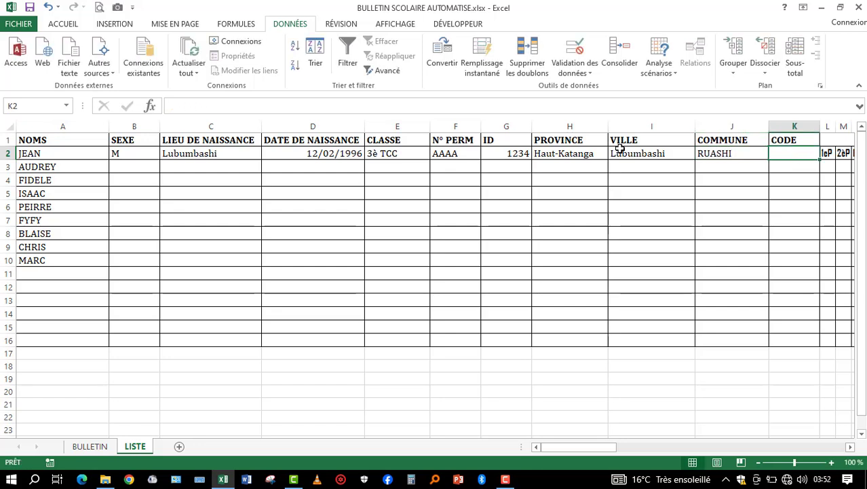
- Widen the CODE column slightly and enter AA12 as the first student's code in K2
{"action": "left_click_drag", "start_coordinate": [817, 125], "coordinate": [839, 125]}
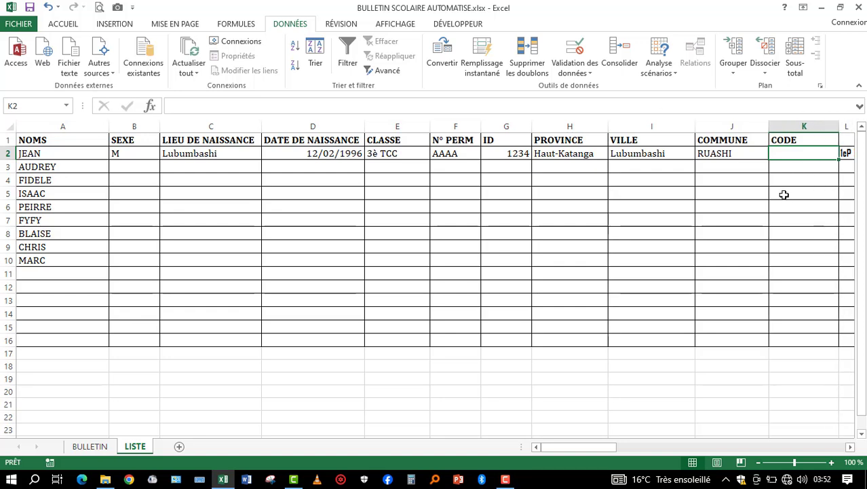
{"action": "type", "text": "aa12"}
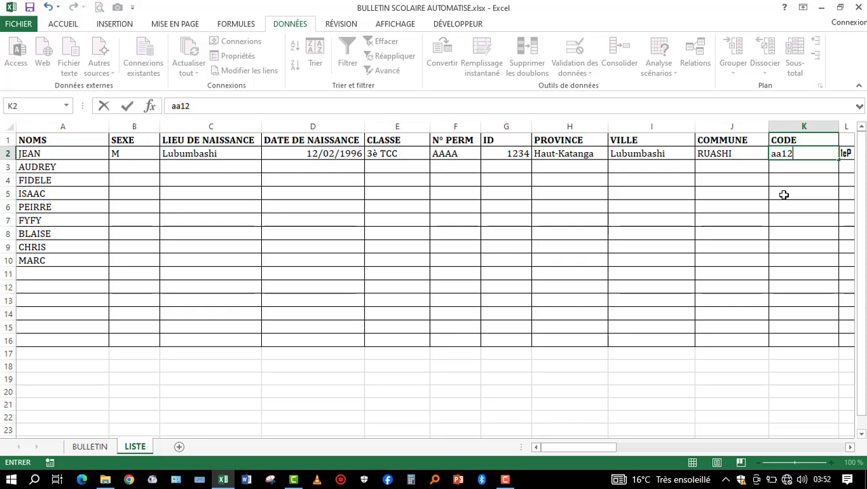
{"action": "key", "text": "BackSpace"}
{"action": "key", "text": "BackSpace"}
{"action": "key", "text": "BackSpace"}
{"action": "type", "text": "AA12"}
{"action": "key", "text": "Return"}
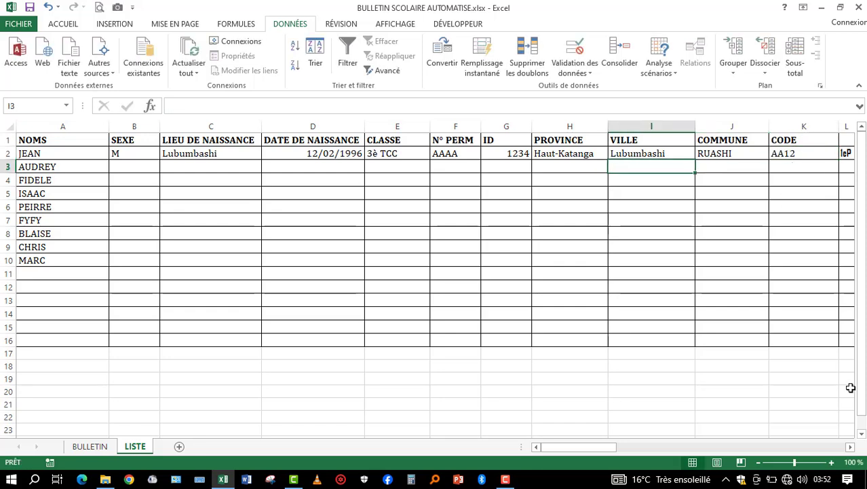
- Copy the student details from B2:K2 to row 3 starting at B3, and clear the contents of A2:K2
{"action": "mouse_move", "coordinate": [583, 447]}
{"action": "left_mouse_down"}
{"action": "mouse_move", "coordinate": [600, 452]}
{"action": "mouse_move", "coordinate": [568, 448]}
{"action": "left_mouse_up"}
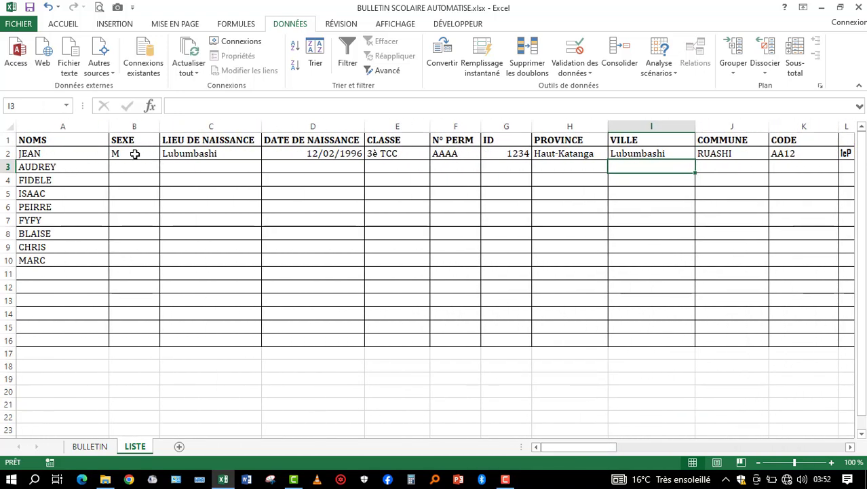
{"action": "left_click_drag", "start_coordinate": [136, 154], "coordinate": [818, 153]}
{"action": "key", "text": "ctrl+c"}
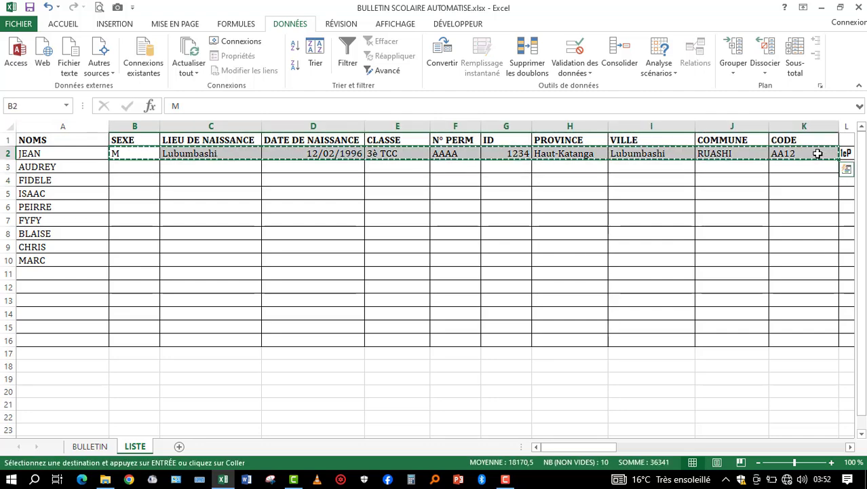
{"action": "left_click", "coordinate": [129, 169]}
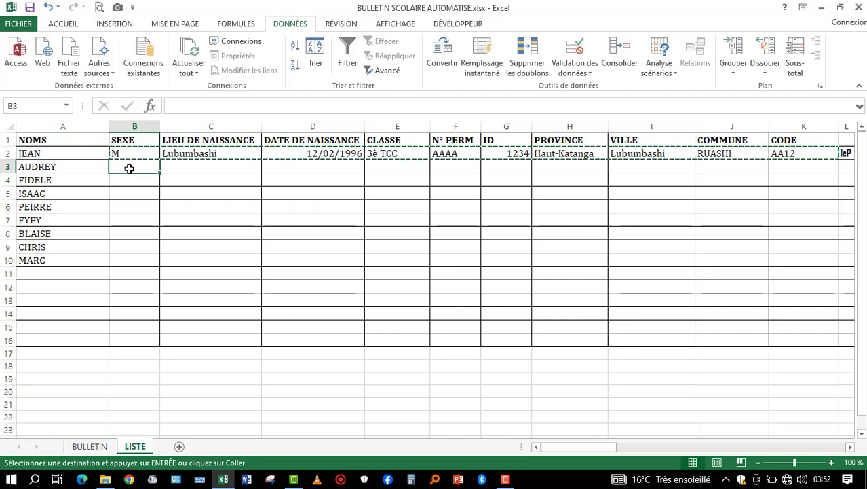
{"action": "key", "text": "ctrl+v"}
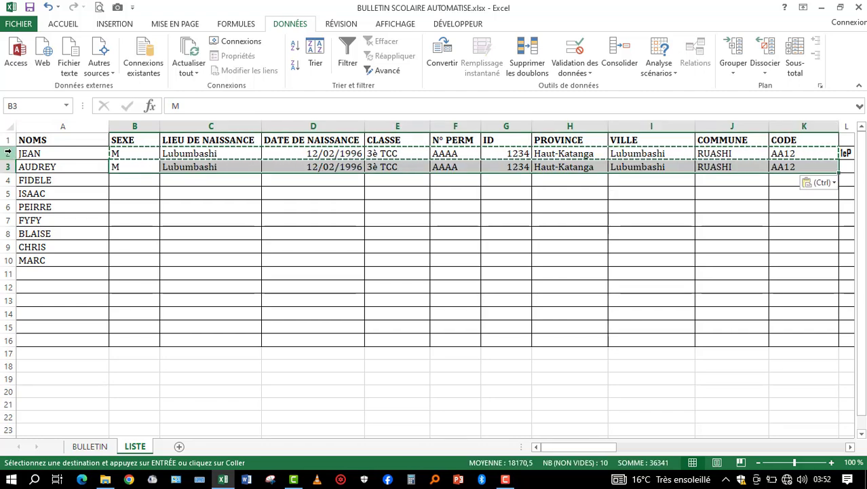
{"action": "left_click_drag", "start_coordinate": [39, 153], "coordinate": [835, 151]}
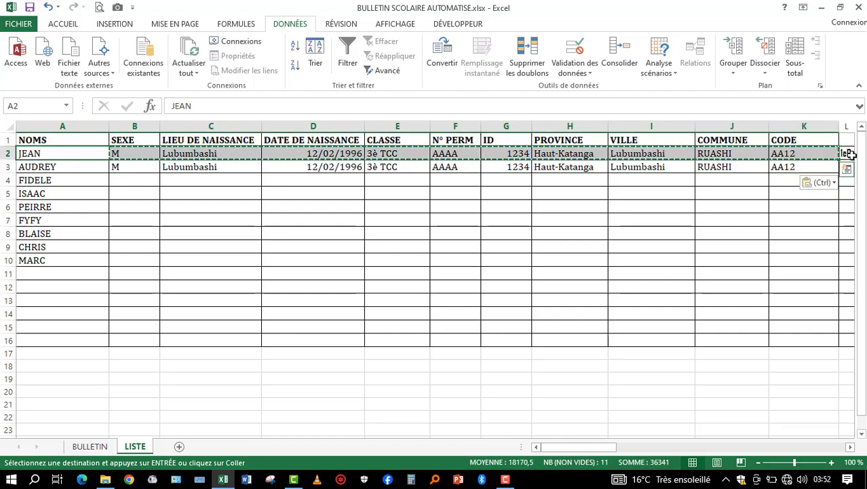
{"action": "key", "text": "Delete"}
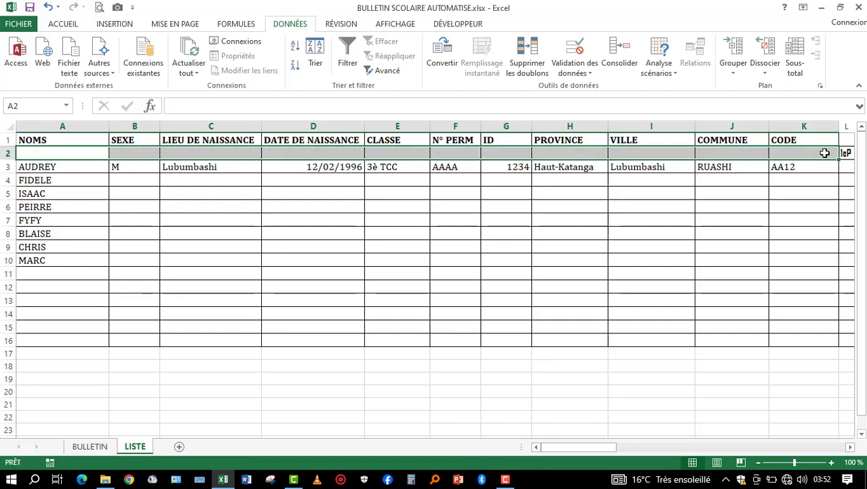
- Merge and center rows 1 and 2 separately for each of the CODE, COMMUNE, VILLE and PROVINCE headers
{"action": "left_click_drag", "start_coordinate": [800, 138], "coordinate": [796, 151]}
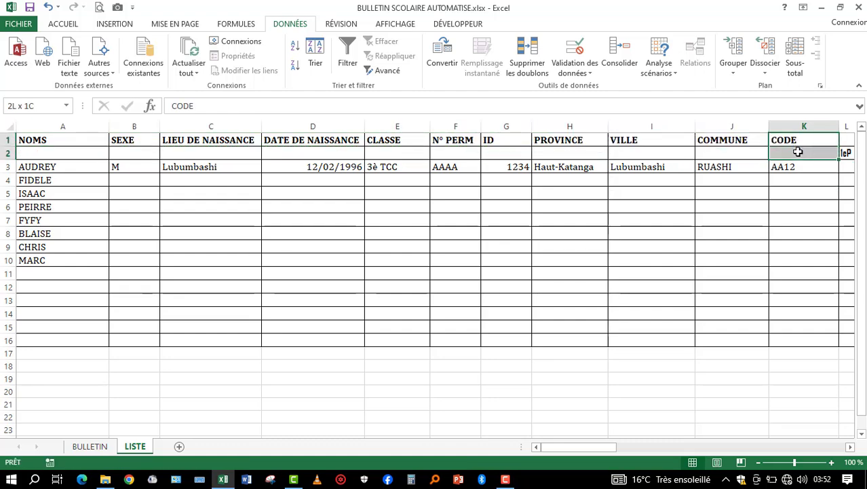
{"action": "left_click", "coordinate": [76, 25]}
{"action": "left_click", "coordinate": [319, 66]}
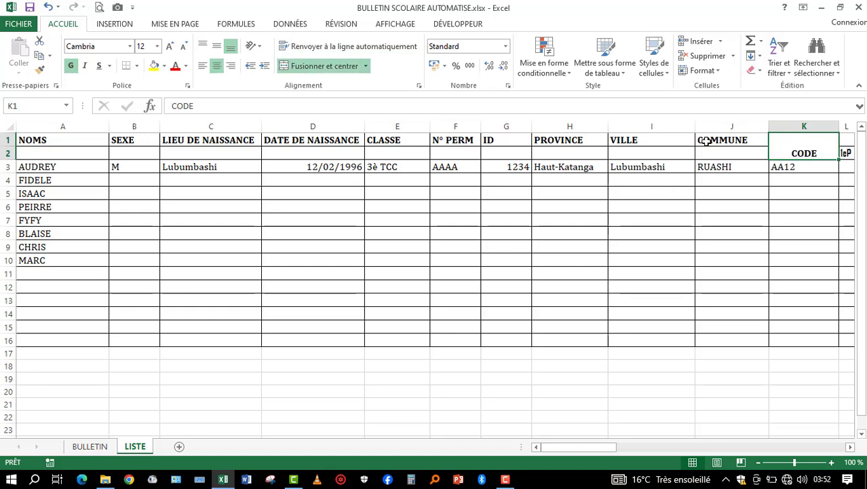
{"action": "left_click_drag", "start_coordinate": [706, 140], "coordinate": [708, 151]}
{"action": "left_click", "coordinate": [319, 65]}
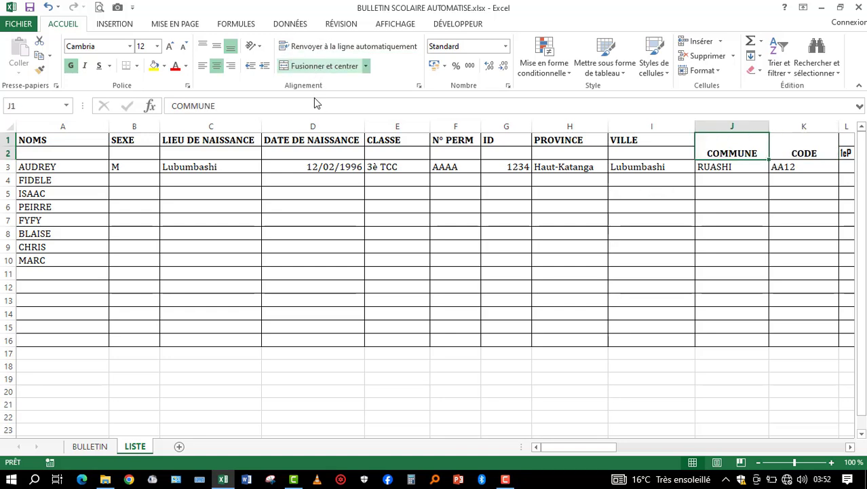
{"action": "left_click_drag", "start_coordinate": [619, 140], "coordinate": [621, 150]}
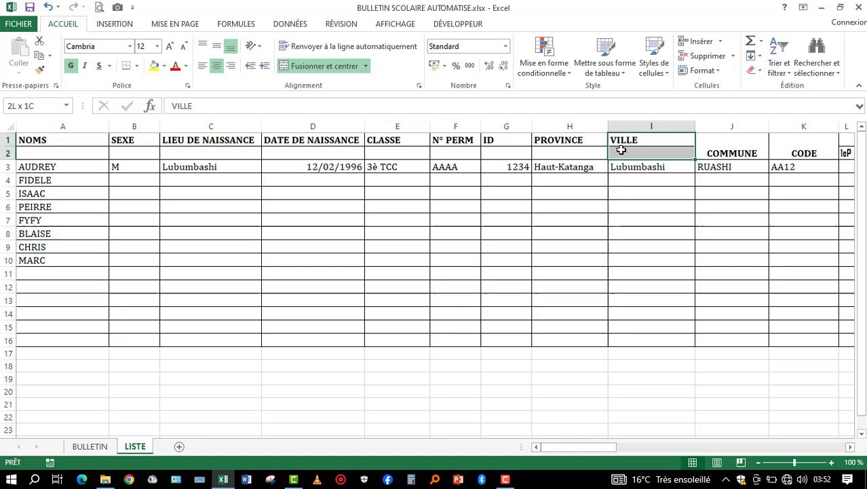
{"action": "left_click", "coordinate": [333, 68]}
{"action": "left_click_drag", "start_coordinate": [563, 145], "coordinate": [563, 151]}
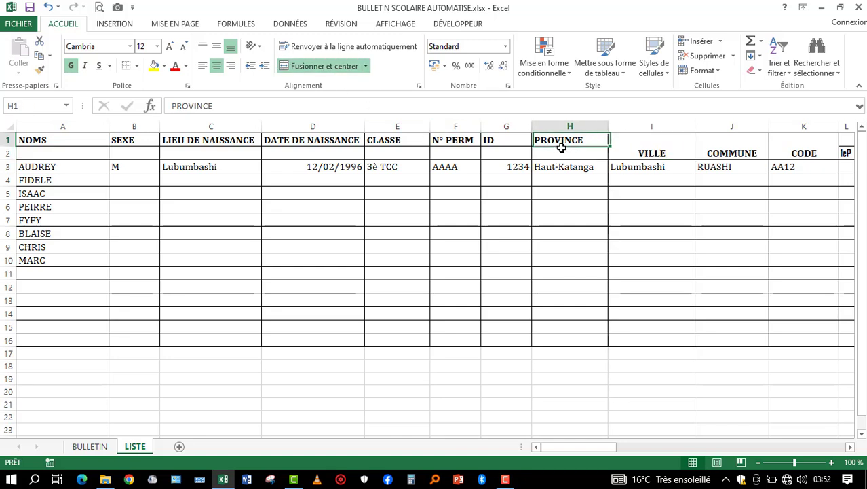
{"action": "left_click", "coordinate": [329, 66]}
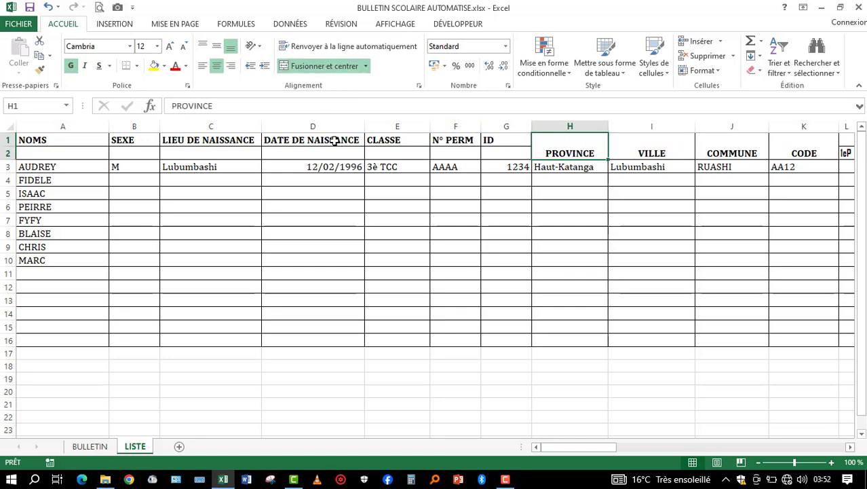
- Merge and center rows 1 and 2 separately for the DATE DE NAISSANCE, LIEU DE NAISSANCE, SEXE and NOMS headers
{"action": "left_click_drag", "start_coordinate": [336, 143], "coordinate": [333, 151]}
{"action": "left_click", "coordinate": [307, 67]}
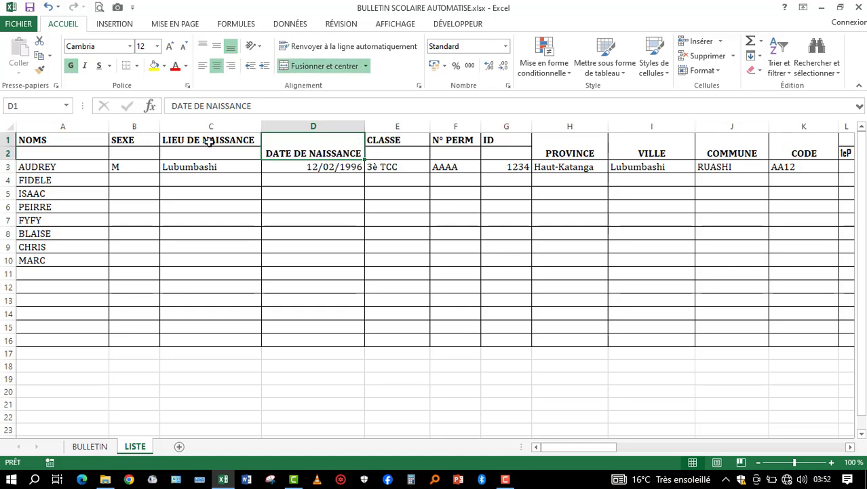
{"action": "left_click_drag", "start_coordinate": [208, 140], "coordinate": [207, 153]}
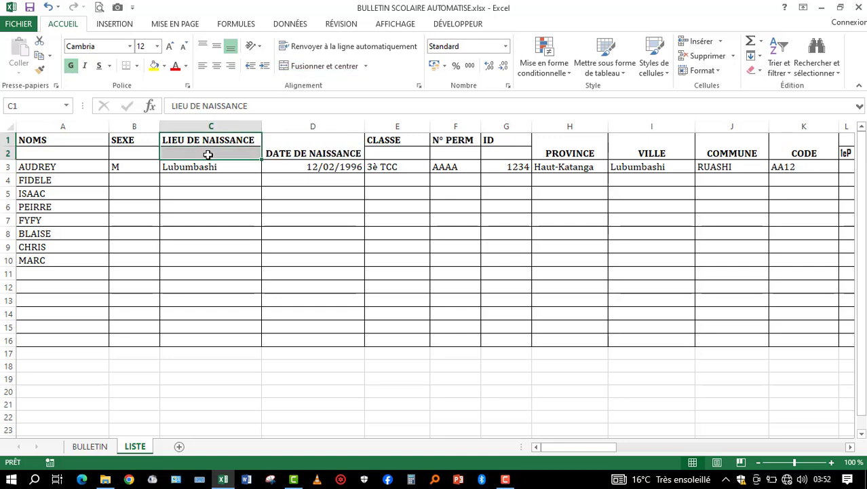
{"action": "left_click", "coordinate": [321, 67]}
{"action": "left_click", "coordinate": [132, 140]}
{"action": "left_click_drag", "start_coordinate": [133, 146], "coordinate": [132, 151]}
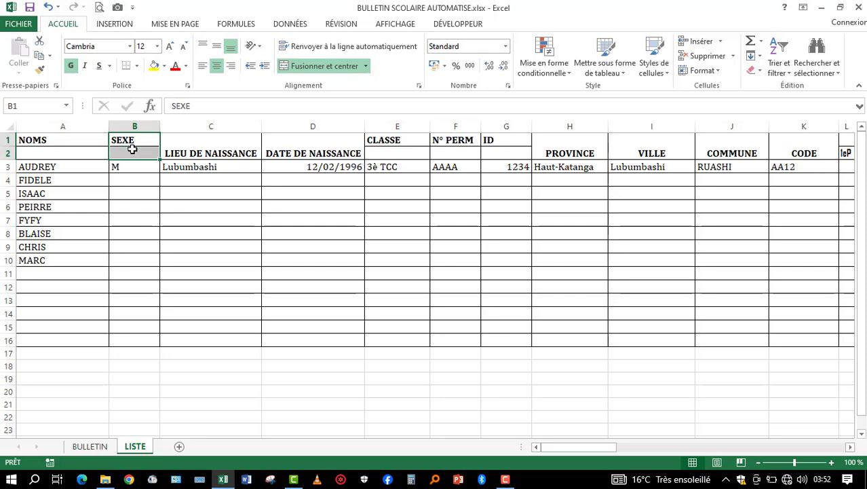
{"action": "left_click", "coordinate": [331, 66]}
{"action": "left_click_drag", "start_coordinate": [69, 141], "coordinate": [72, 152]}
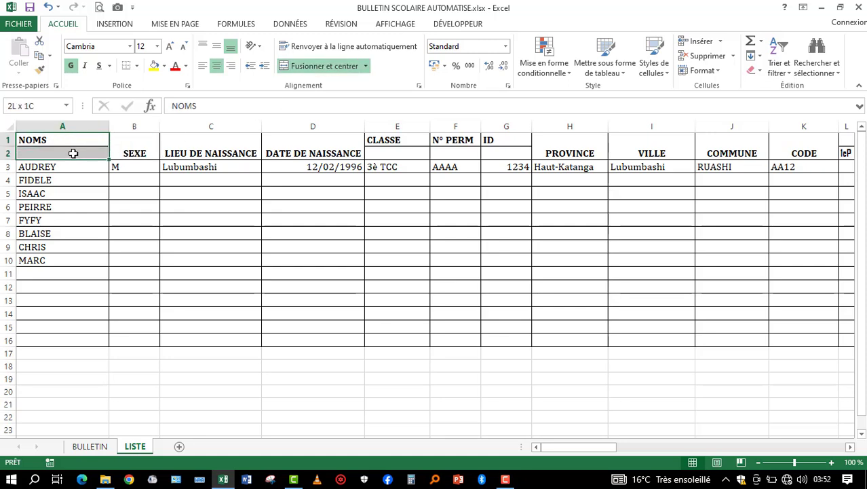
{"action": "left_click", "coordinate": [326, 67]}
- Merge and center the CLASSE header across E1:E2
{"action": "left_click", "coordinate": [397, 143]}
{"action": "left_click_drag", "start_coordinate": [397, 143], "coordinate": [397, 151]}
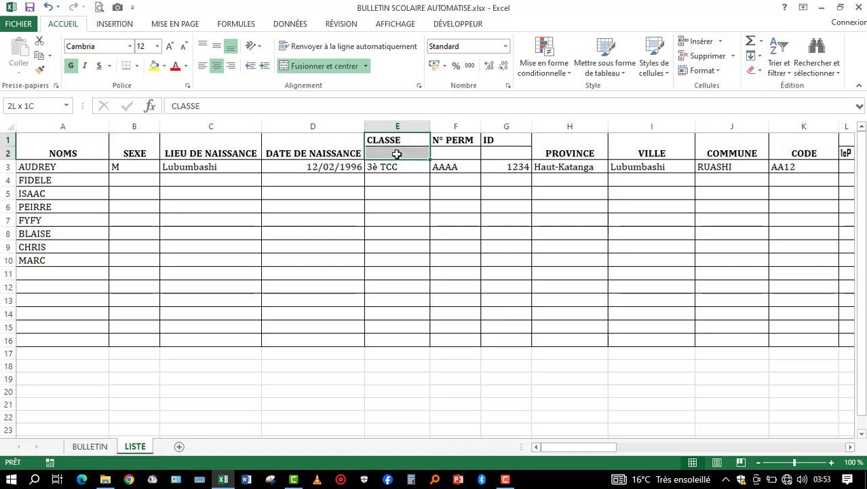
{"action": "left_click", "coordinate": [343, 67]}
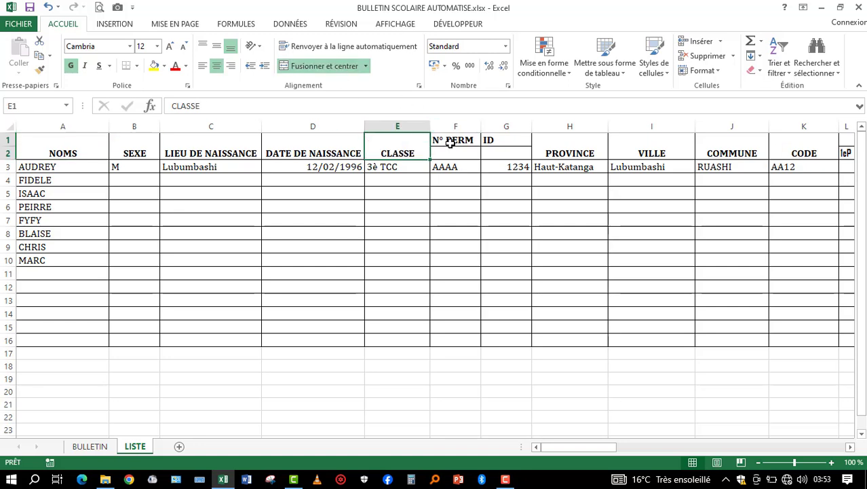
- Merge and center rows 1 and 2 separately for the N° PERM and ID headers
{"action": "mouse_move", "coordinate": [450, 143]}
{"action": "left_mouse_down"}
{"action": "mouse_move", "coordinate": [450, 153]}
{"action": "mouse_move", "coordinate": [499, 157]}
{"action": "left_mouse_up"}
{"action": "left_click", "coordinate": [338, 68]}
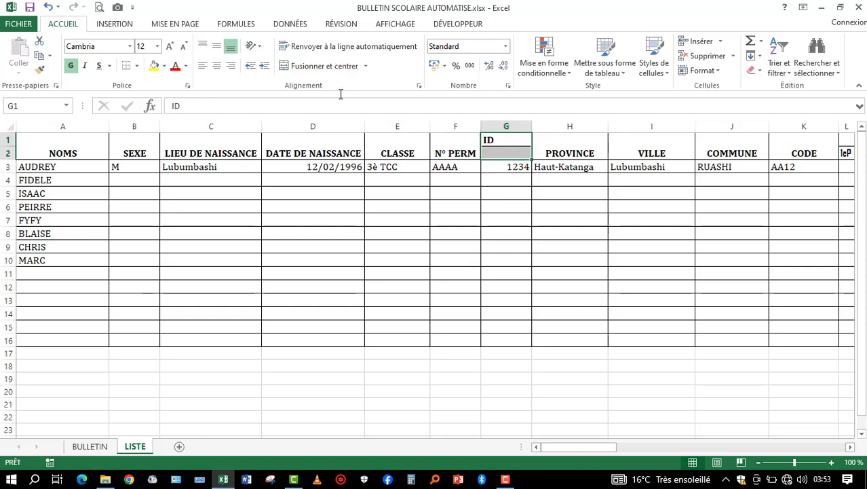
{"action": "left_click", "coordinate": [315, 68]}
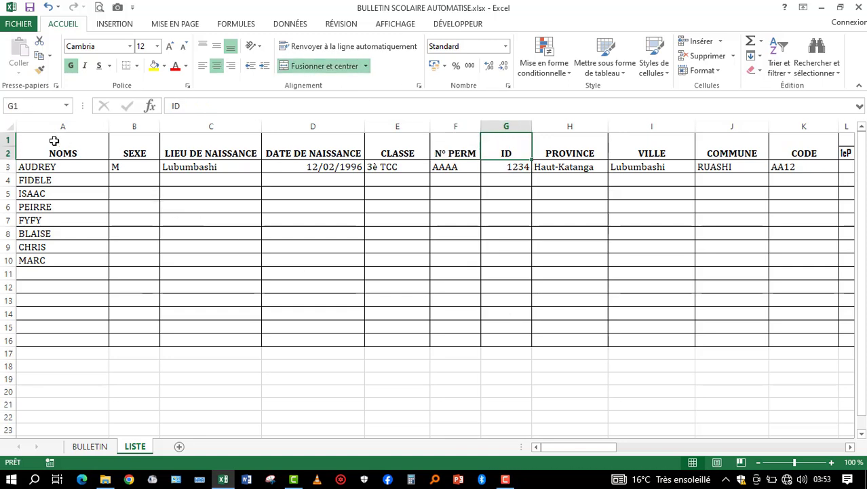
- Vertically center the text of all the merged headers from NOMS to CODE in A1:K2
{"action": "left_click_drag", "start_coordinate": [54, 141], "coordinate": [815, 149]}
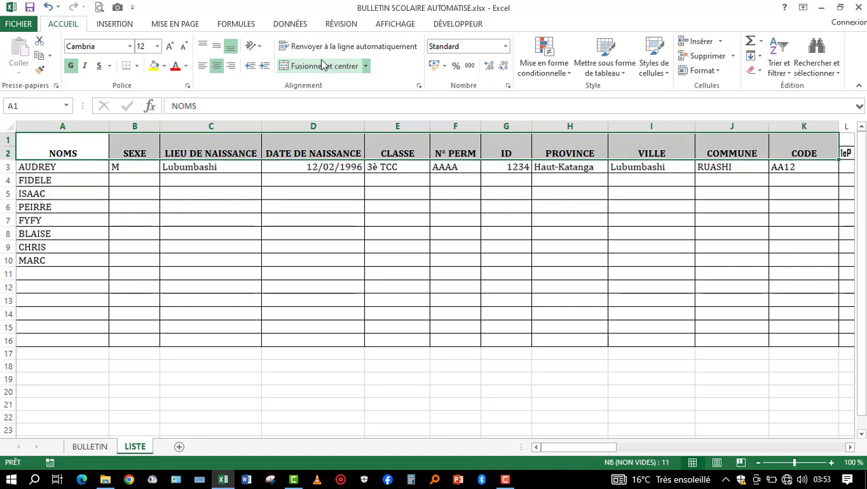
{"action": "left_click", "coordinate": [215, 49]}
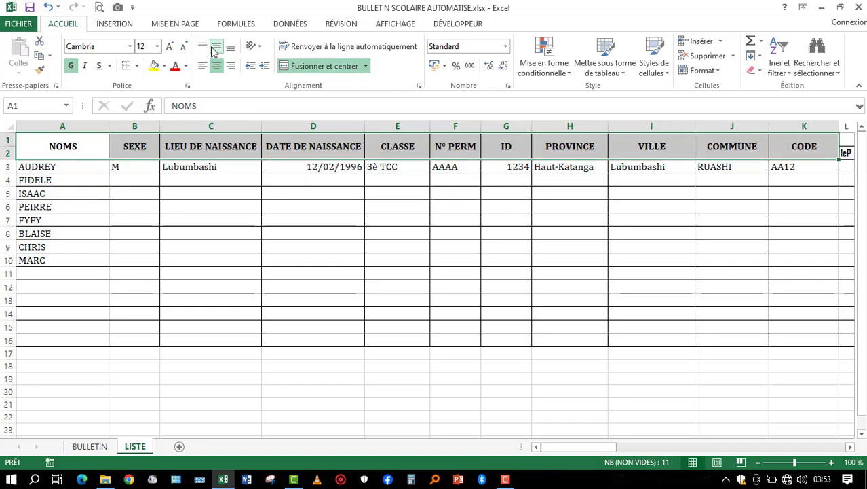
{"action": "left_click", "coordinate": [185, 206]}
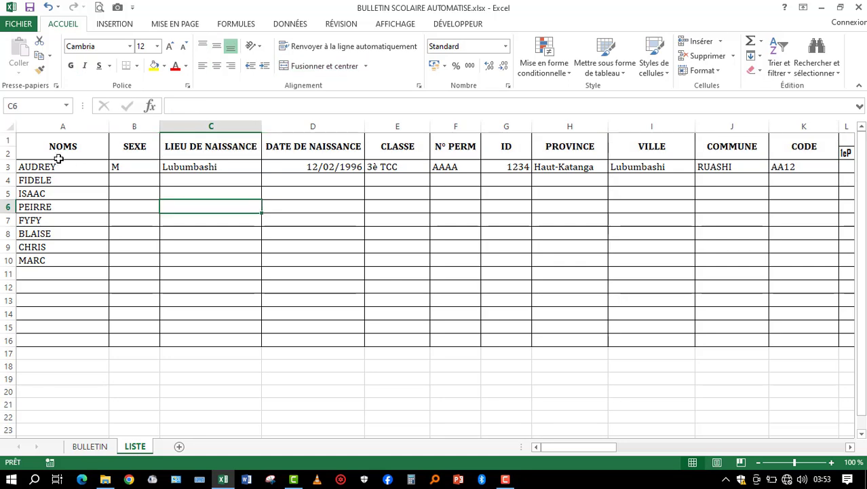
- Change the SEXE value of the first student in B3 to F
{"action": "left_click", "coordinate": [58, 167]}
{"action": "left_click", "coordinate": [148, 166]}
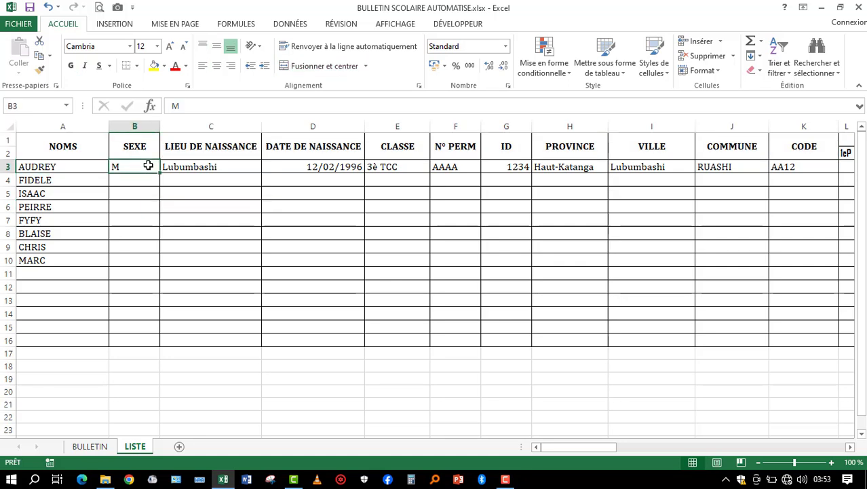
{"action": "type", "text": "F"}
{"action": "left_click", "coordinate": [207, 204]}
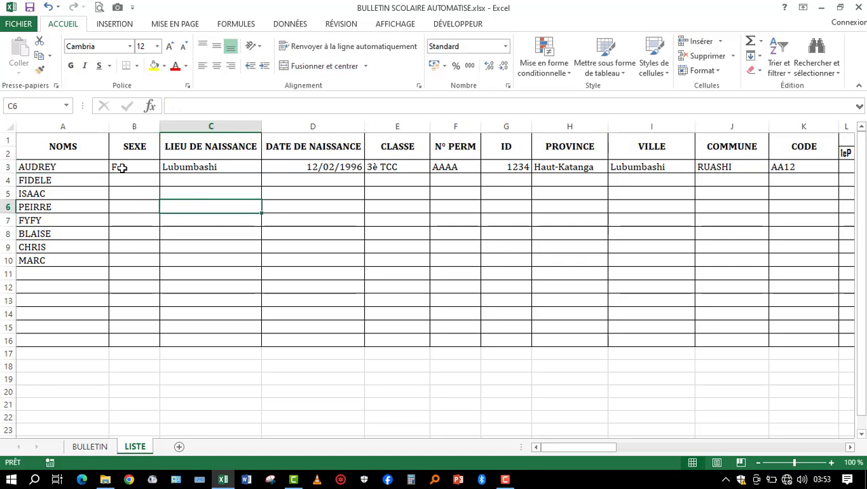
- Enter M as the SEXE and Kolwezi as the LIEU DE NAISSANCE for the student in row 4
{"action": "left_click", "coordinate": [136, 180]}
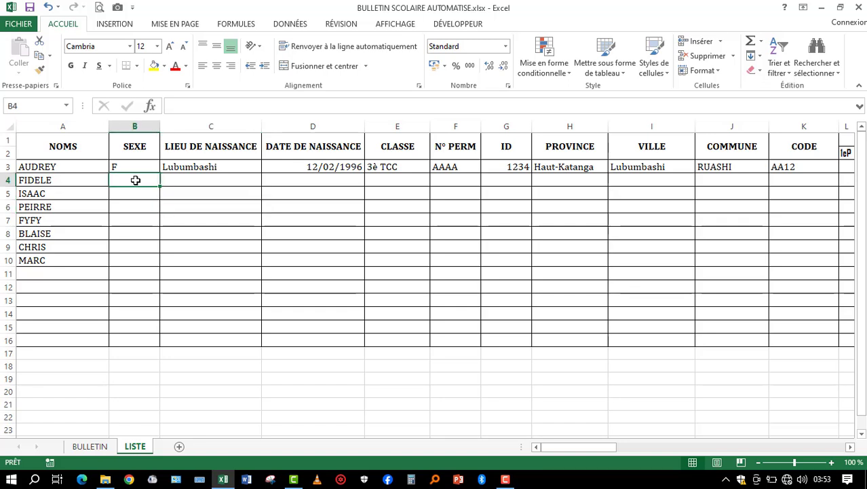
{"action": "type", "text": "M"}
{"action": "key", "text": "Tab"}
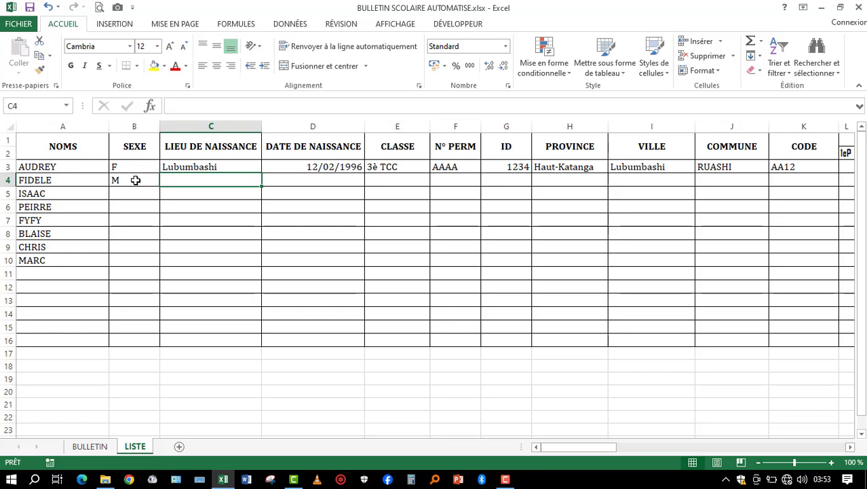
{"action": "type", "text": "Kolwezi"}
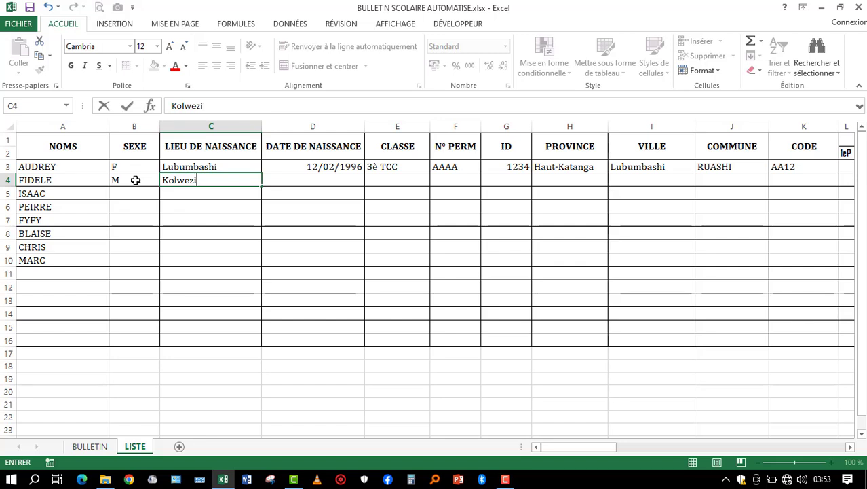
{"action": "key", "text": "Tab"}
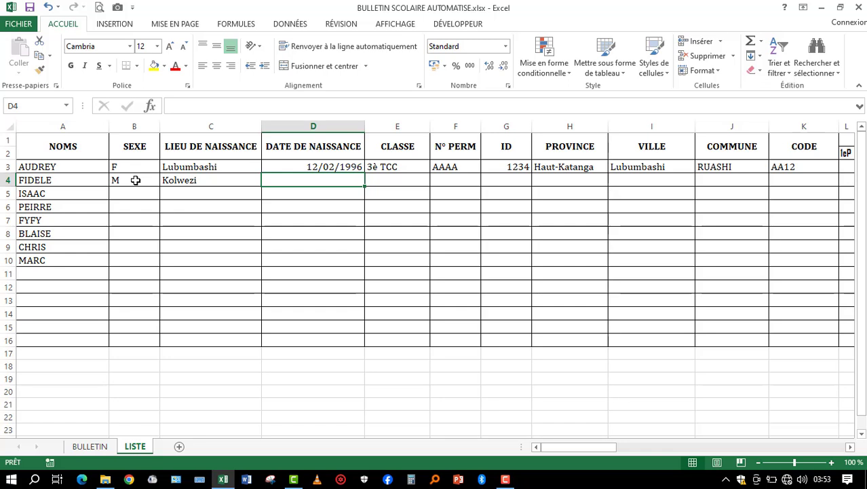
- Enter the row 4 student's date of birth in D4
{"action": "type", "text": "12"}
{"action": "key", "text": "BackSpace"}
{"action": "key", "text": "BackSpace"}
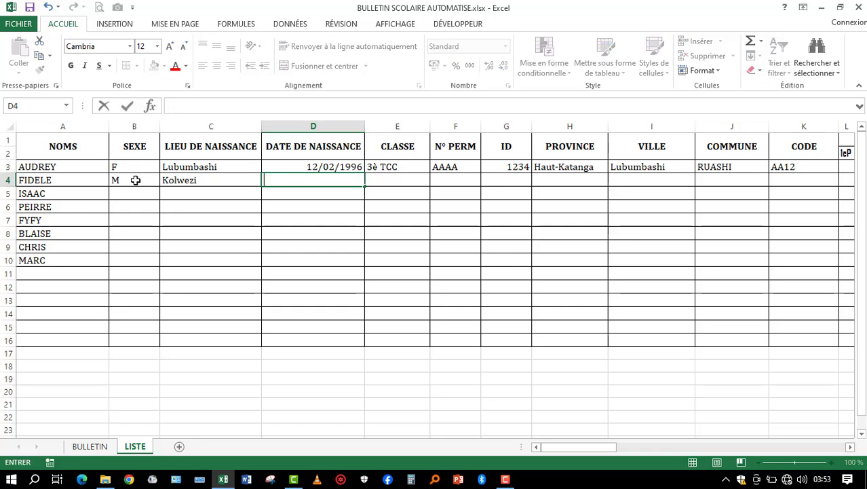
{"action": "type", "text": "19/04/1994"}
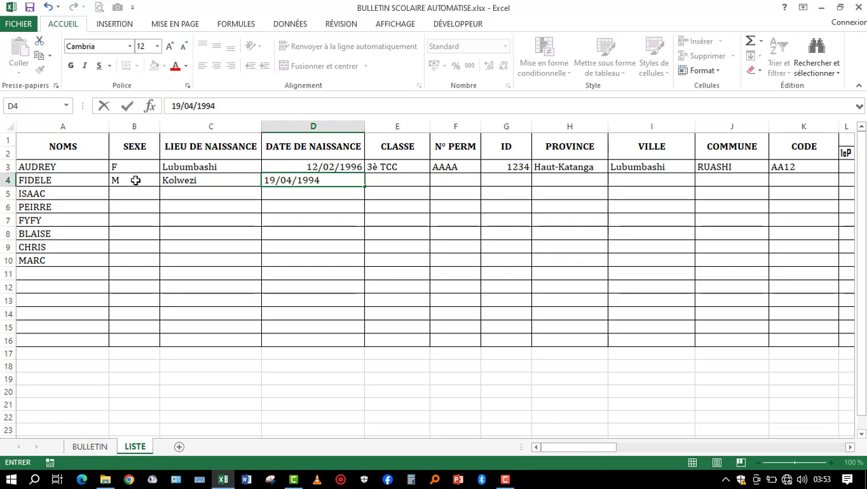
{"action": "key", "text": "Tab"}
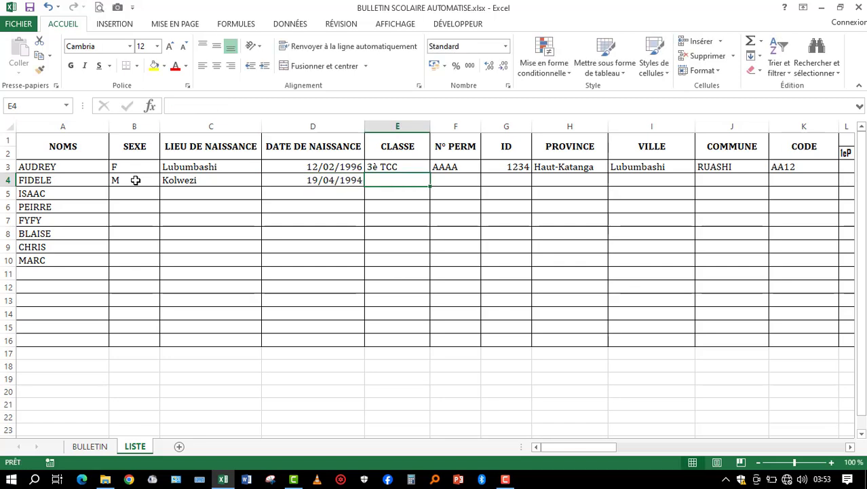
- Enter 3è TECH as the CLASSE of the row 4 student in E4
{"action": "type", "text": "3"}
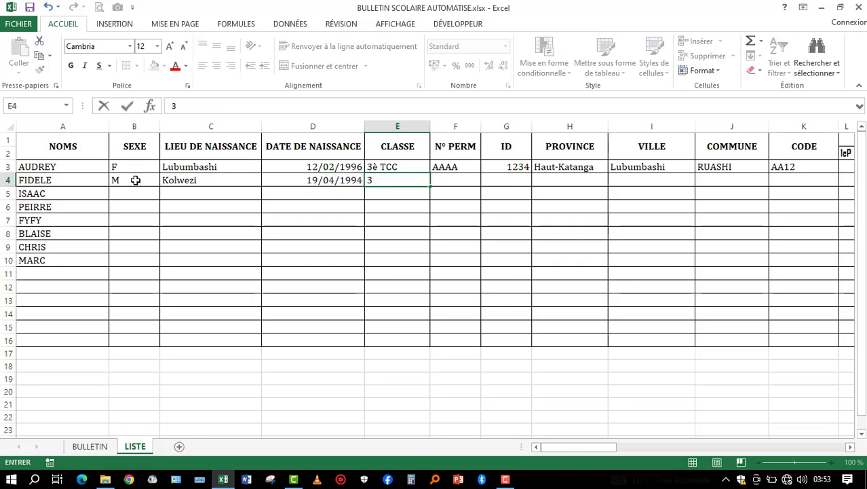
{"action": "type", "text": "4"}
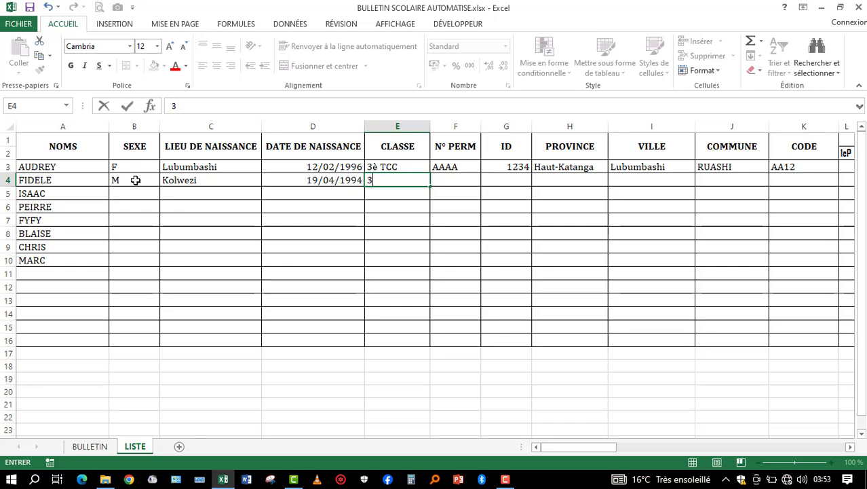
{"action": "type", "text": "è "}
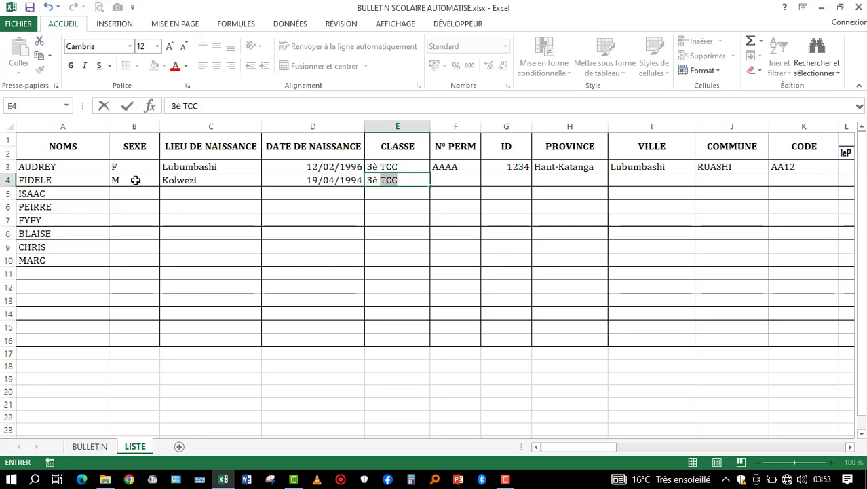
{"action": "type", "text": "tech"}
{"action": "key", "text": "BackSpace"}
{"action": "key", "text": "BackSpace"}
{"action": "key", "text": "BackSpace"}
{"action": "key", "text": "BackSpace"}
{"action": "key", "text": "Tab"}
{"action": "type", "text": "te"}
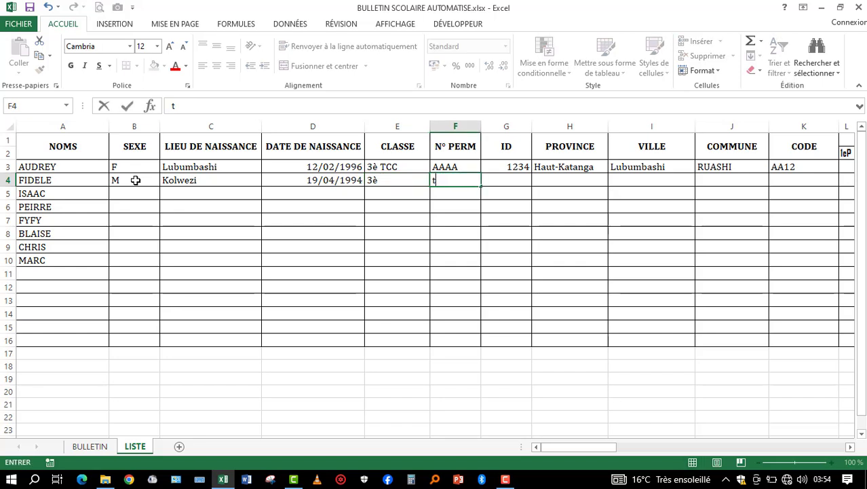
{"action": "key", "text": "Left"}
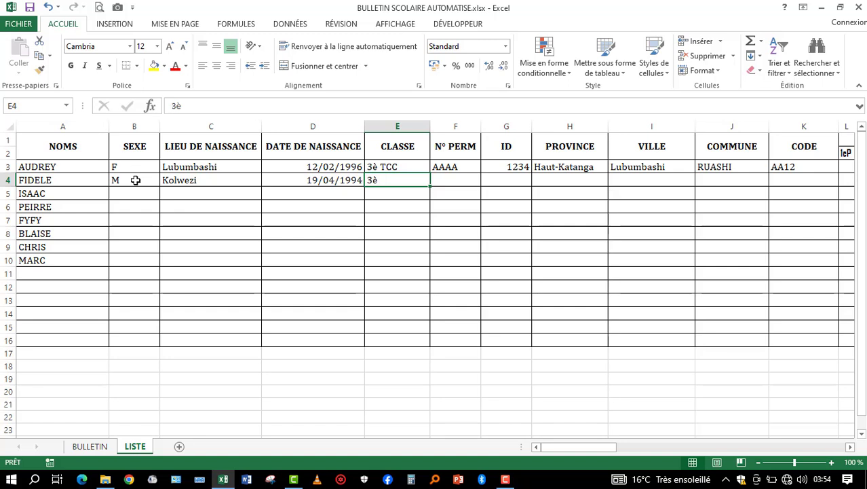
{"action": "double_click", "coordinate": [397, 181]}
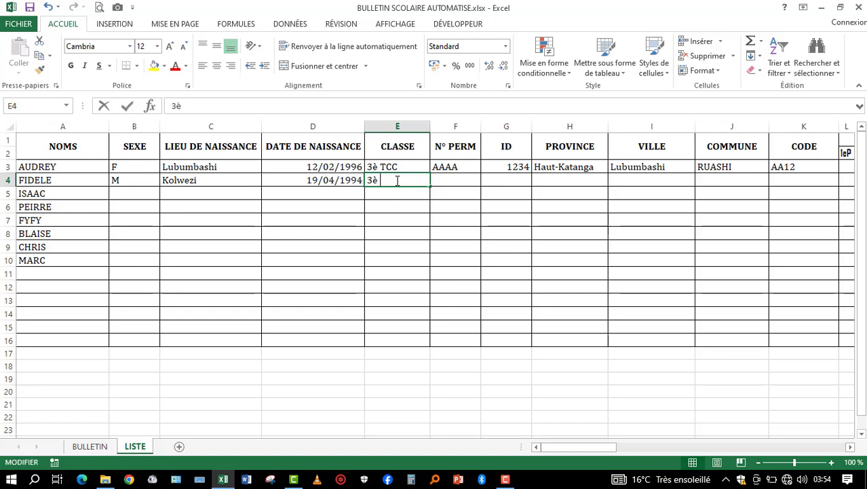
{"action": "type", "text": "TECH"}
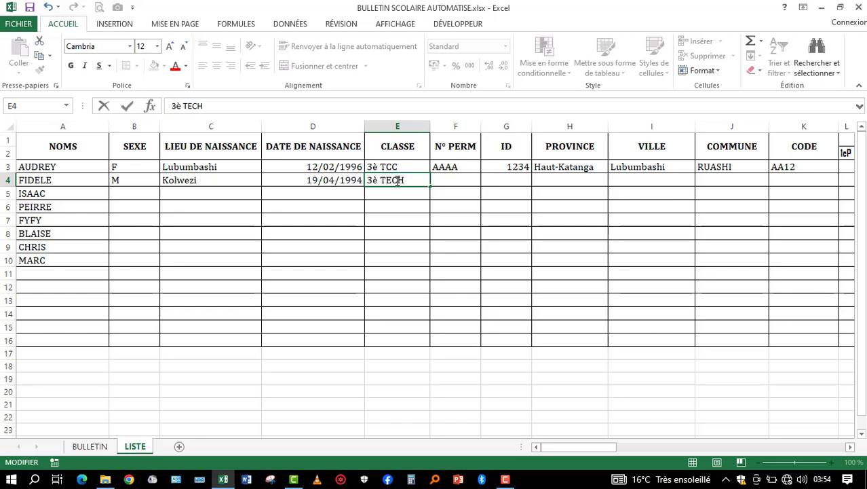
{"action": "key", "text": "Tab"}
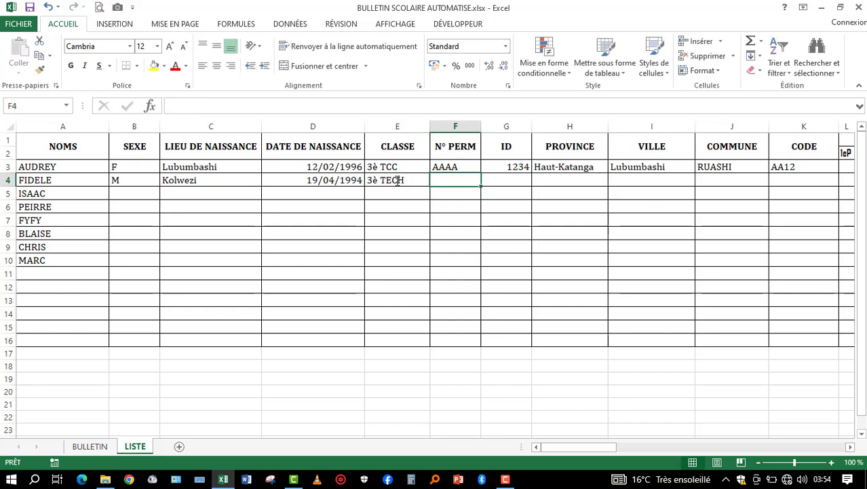
- Fill in the row 4 student's permanent number in F4 and ID number in G4
{"action": "type", "text": "BBBB"}
{"action": "key", "text": "Tab"}
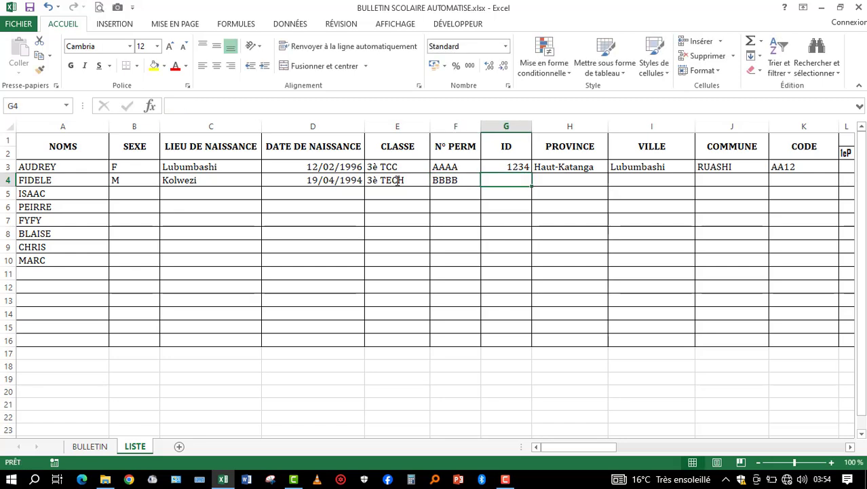
{"action": "type", "text": "765"}
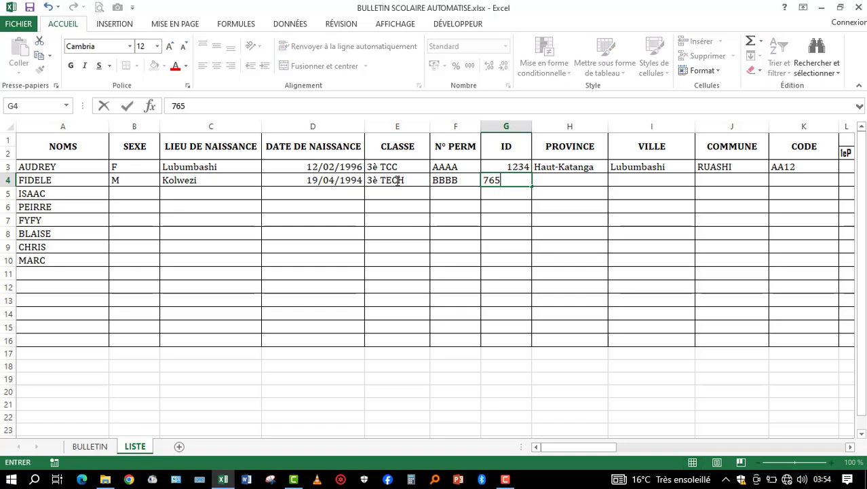
{"action": "type", "text": "4"}
{"action": "key", "text": "Tab"}
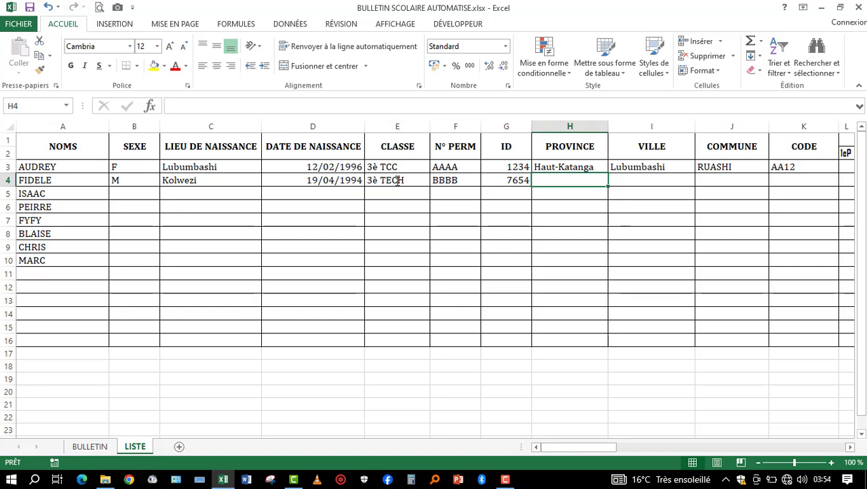
- Enter Lualaba as the PROVINCE and Kolwezi as the VILLE for the student in row 4
{"action": "type", "text": "Lu"}
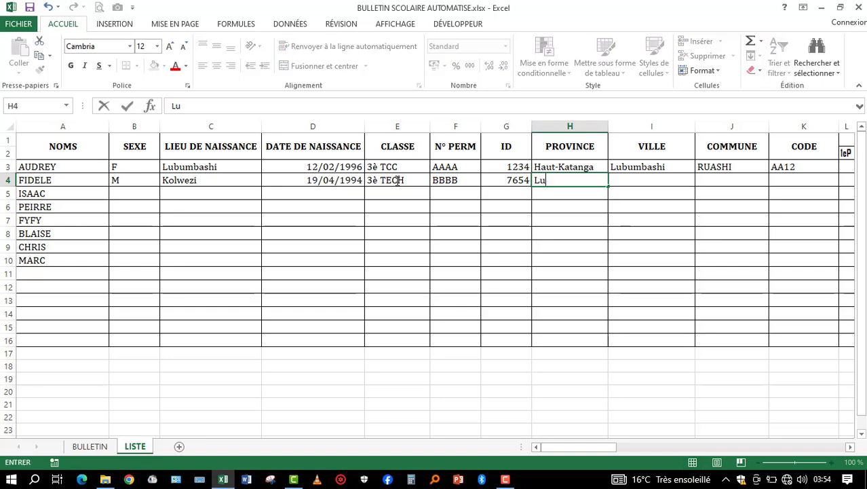
{"action": "type", "text": "alaba"}
{"action": "key", "text": "Tab"}
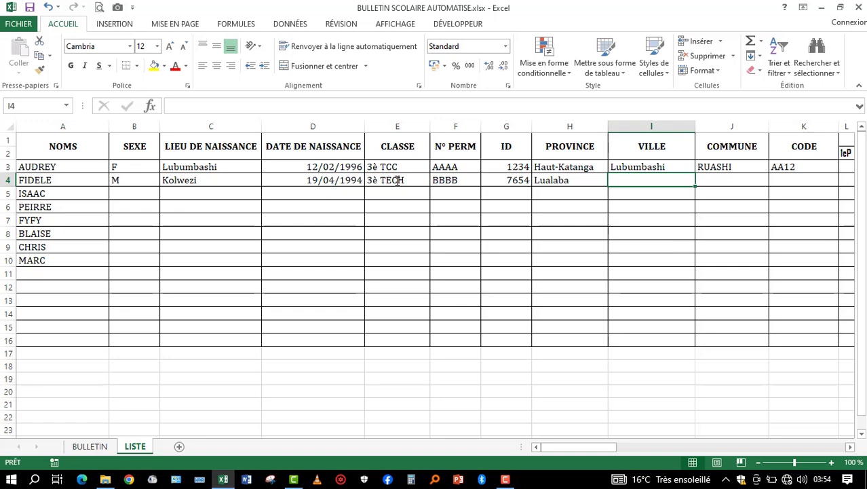
{"action": "type", "text": "Kolwezi"}
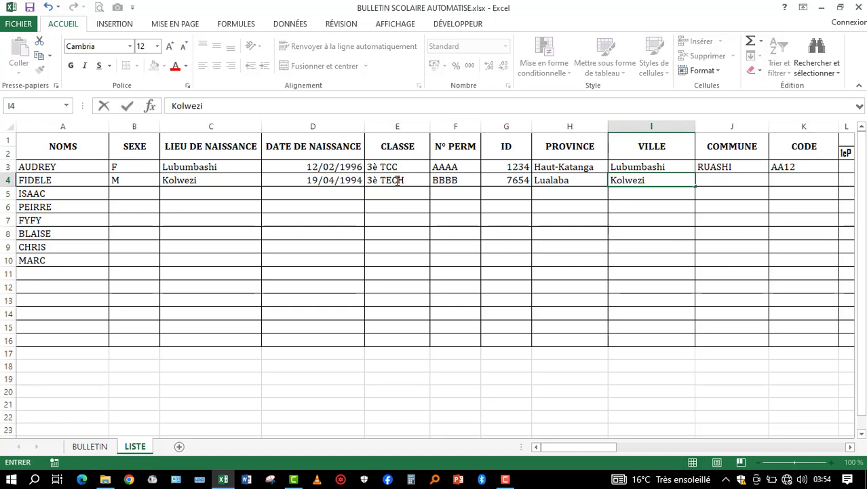
{"action": "key", "text": "Tab"}
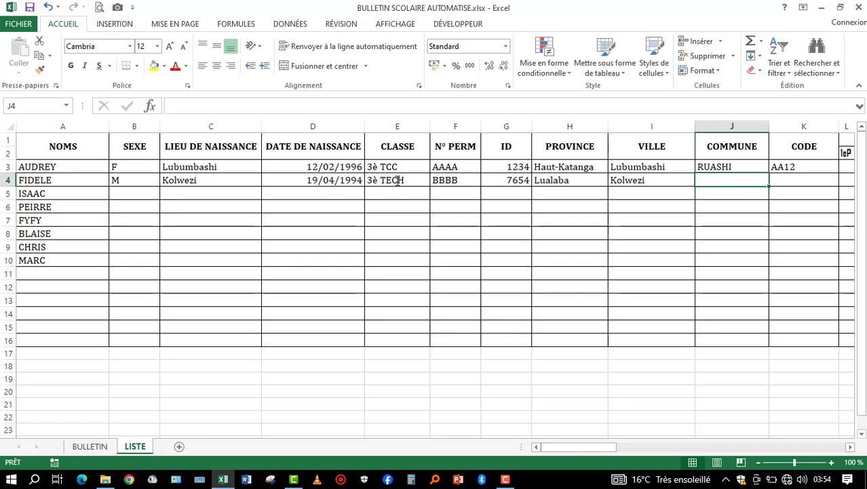
- Enter PANDA as the COMMUNE of the row 4 student in J4
{"action": "type", "text": "p"}
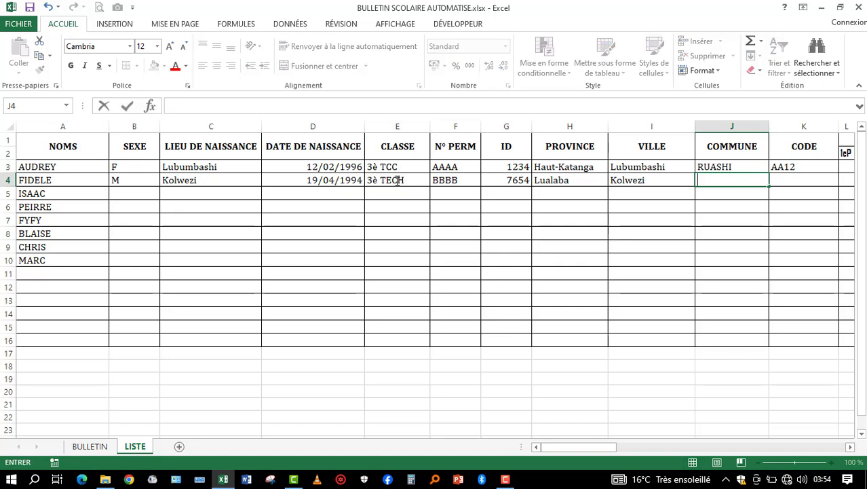
{"action": "type", "text": "PANFA"}
{"action": "key", "text": "BackSpace"}
{"action": "key", "text": "BackSpace"}
{"action": "type", "text": "D"}
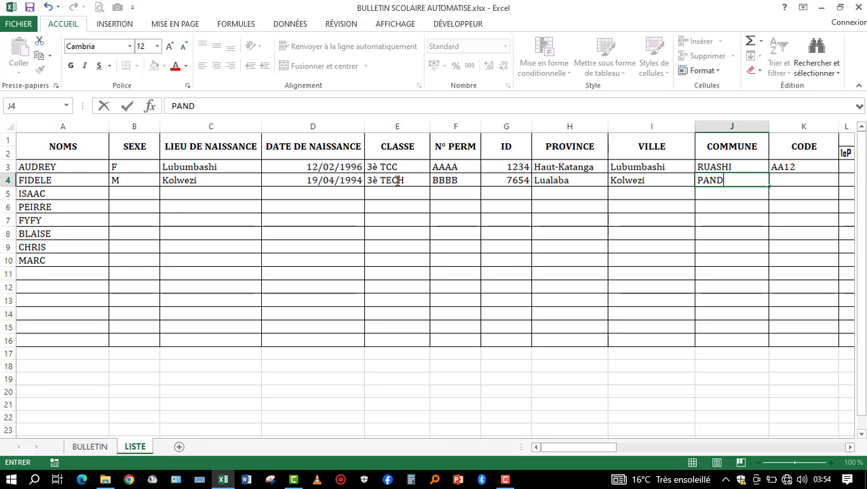
{"action": "type", "text": "A"}
{"action": "key", "text": "Tab"}
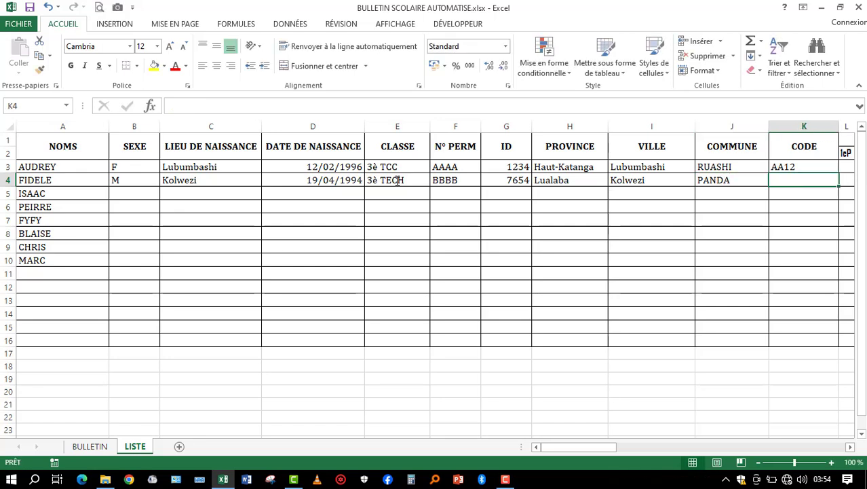
- Enter BB32 as the CODE of the row 4 student in K4
{"action": "scroll", "coordinate": [397, 180], "scroll_direction": "right", "scroll_amount": 3}
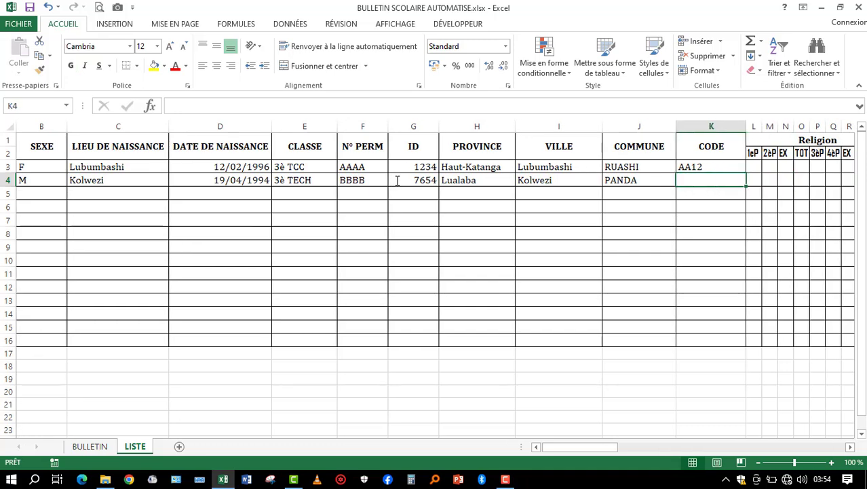
{"action": "type", "text": "BB"}
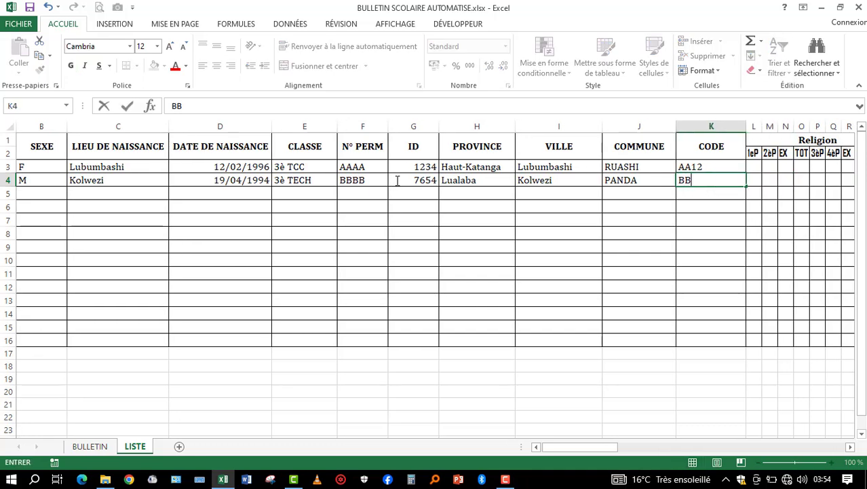
{"action": "type", "text": "32"}
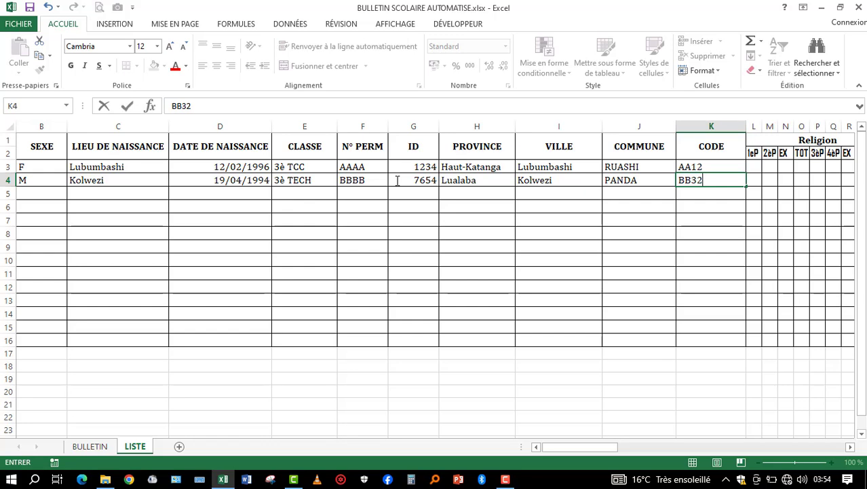
- Enter the Religion 1eP grades on LISTE: 5 in L3 and 7 in L4
{"action": "key", "text": "Tab"}
{"action": "key", "text": "Right"}
{"action": "key", "text": "Right"}
{"action": "key", "text": "Right"}
{"action": "key", "text": "Right"}
{"action": "key", "text": "Right"}
{"action": "key", "text": "Right"}
{"action": "key", "text": "Right"}
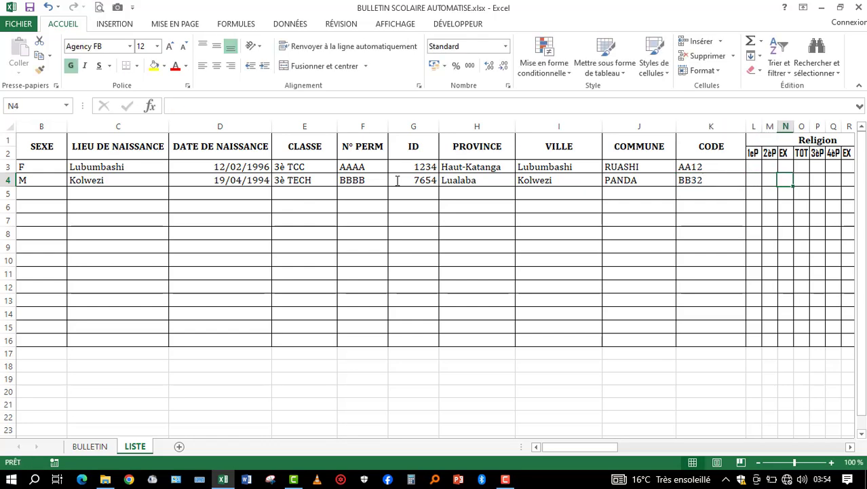
{"action": "key", "text": "Left"}
{"action": "key", "text": "Left"}
{"action": "key", "text": "Left"}
{"action": "key", "text": "Left"}
{"action": "key", "text": "Left"}
{"action": "key", "text": "Left"}
{"action": "key", "text": "Left"}
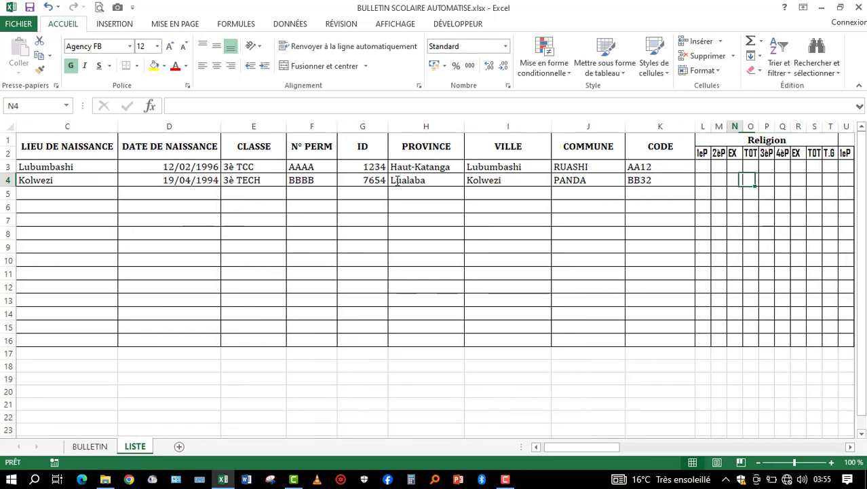
{"action": "key", "text": "Up"}
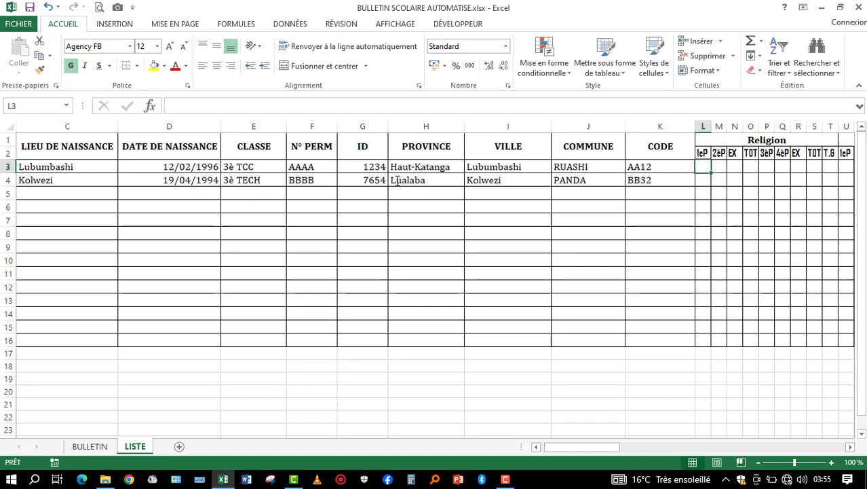
{"action": "type", "text": "5"}
{"action": "key", "text": "Return"}
{"action": "type", "text": "7"}
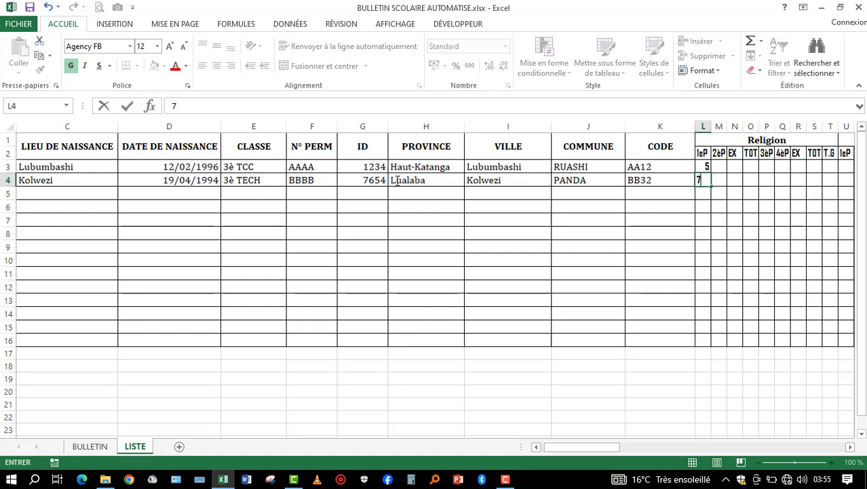
- Enter the Religion 2èP grades: 6 in M4 and 8 in M3
{"action": "key", "text": "Right"}
{"action": "type", "text": "6"}
{"action": "key", "text": "Up"}
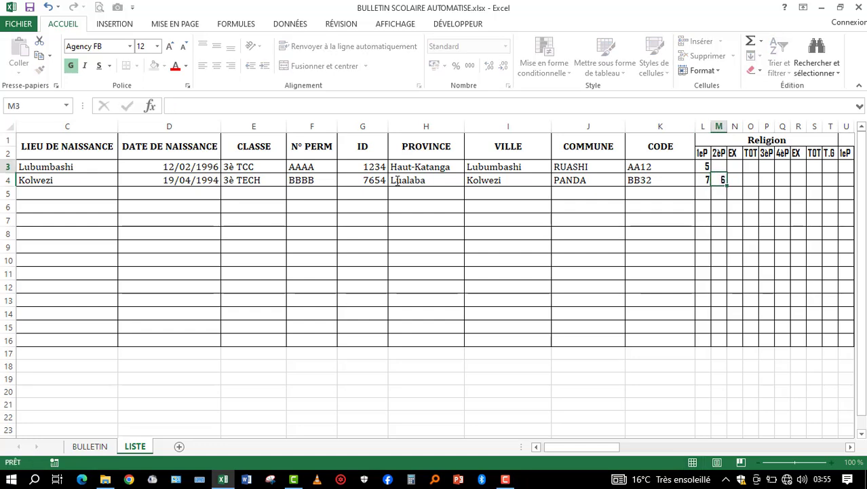
{"action": "type", "text": "8"}
{"action": "key", "text": "Right"}
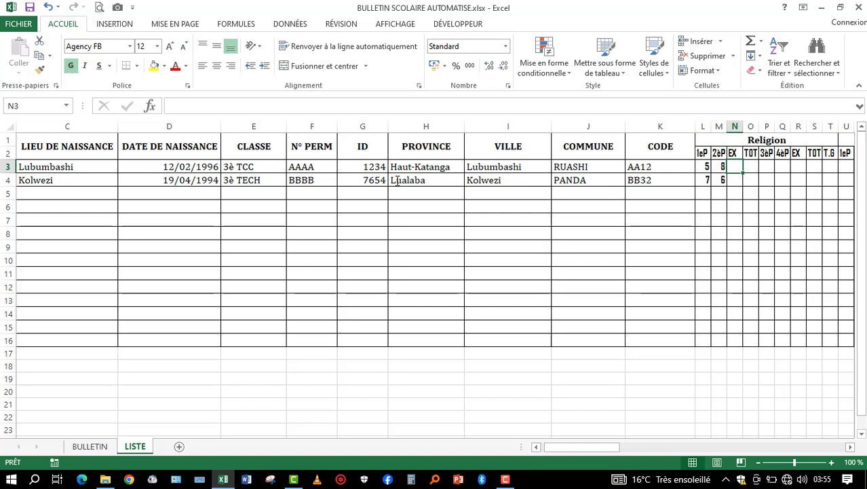
- Enter the first-semester Religion exam grades: 5 in N3 and 6 in N4
{"action": "type", "text": "5"}
{"action": "key", "text": "Return"}
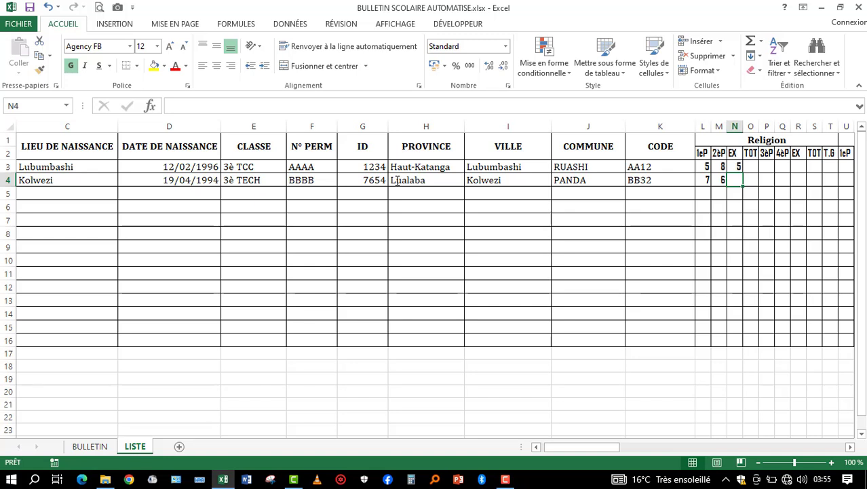
{"action": "key", "text": "Right"}
{"action": "key", "text": "Up"}
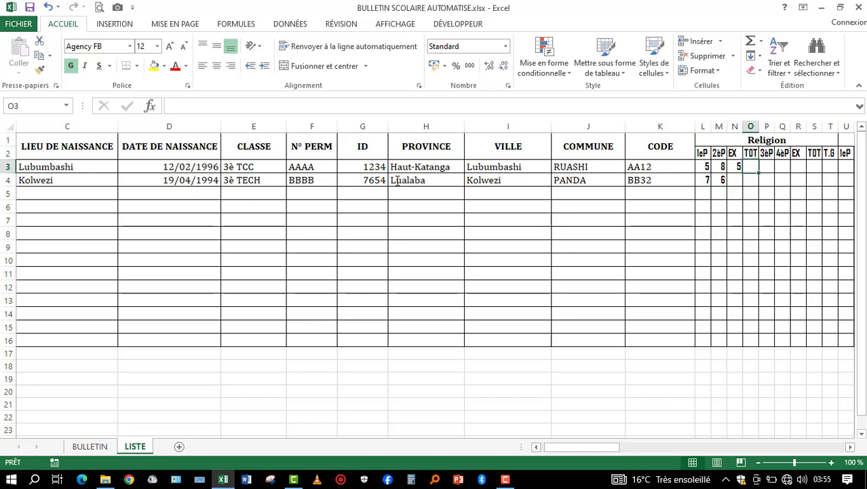
{"action": "key", "text": "Left"}
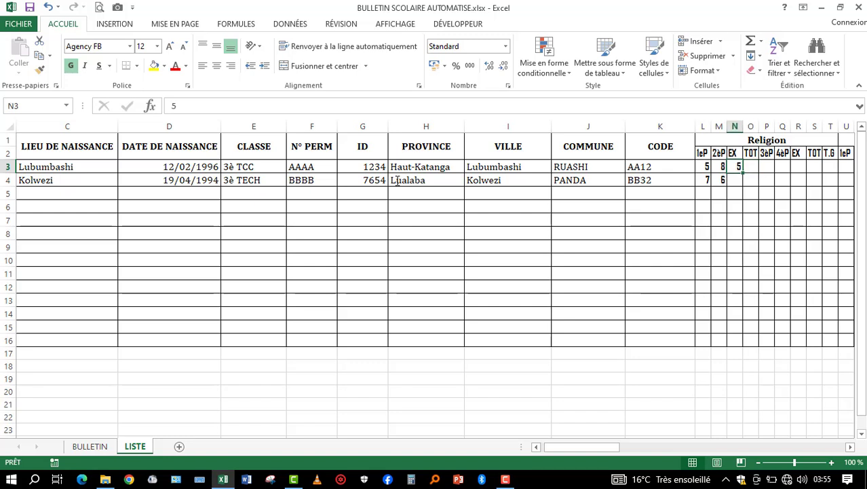
{"action": "key", "text": "Down"}
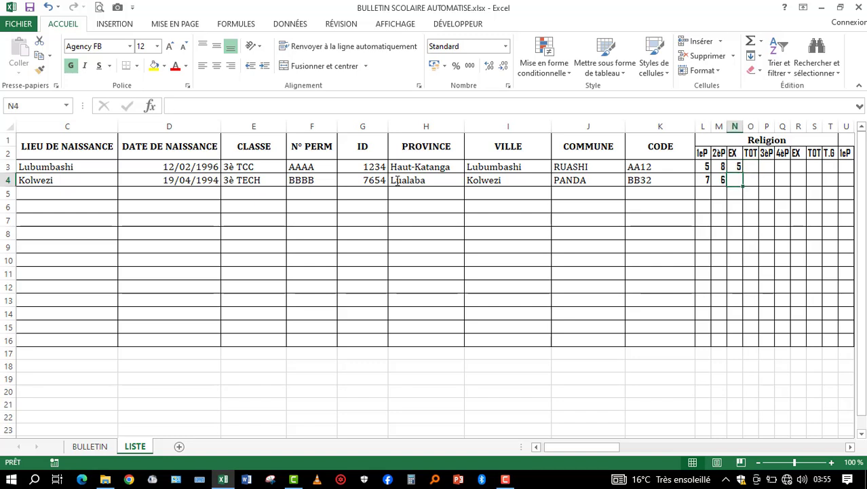
{"action": "type", "text": "6"}
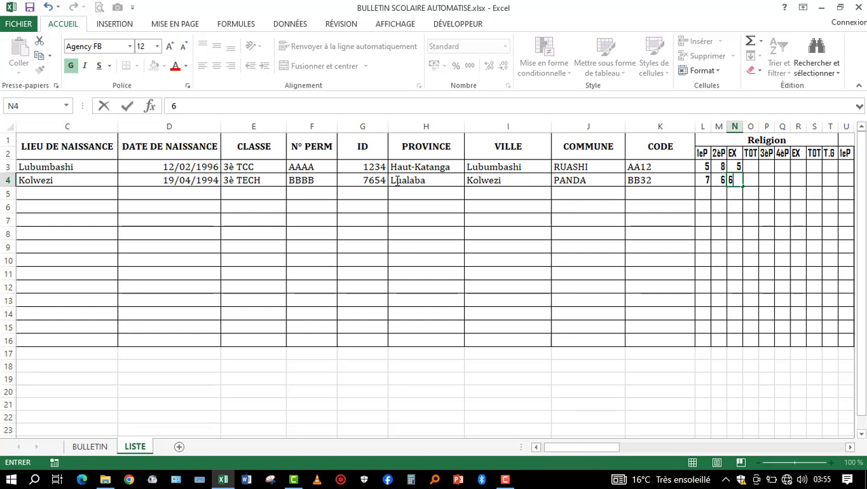
- Enter the Religion 3èP grades 6 in P4 and 7 in P3, and the 4èP grade 8 in Q3
{"action": "key", "text": "Right"}
{"action": "key", "text": "Right"}
{"action": "type", "text": "6"}
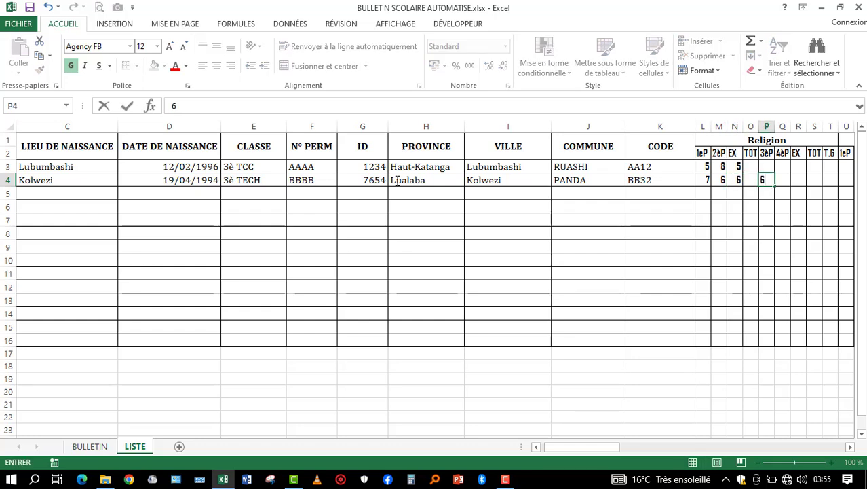
{"action": "key", "text": "Up"}
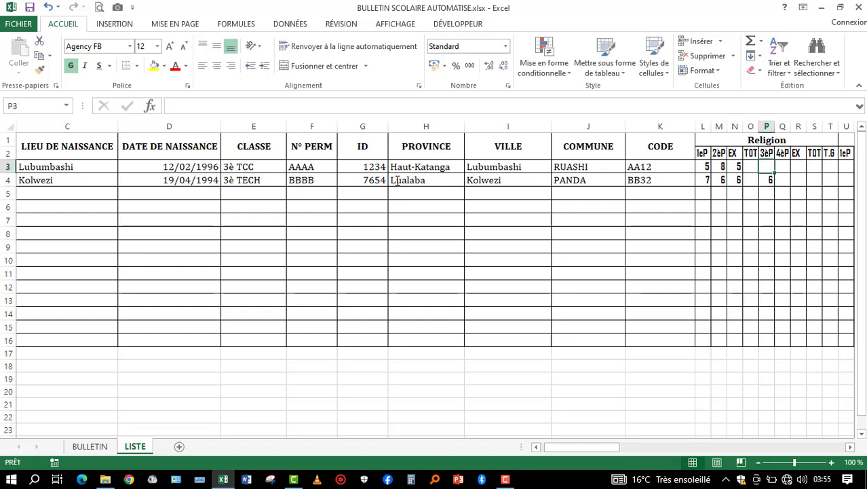
{"action": "type", "text": "7"}
{"action": "key", "text": "Right"}
{"action": "type", "text": "8"}
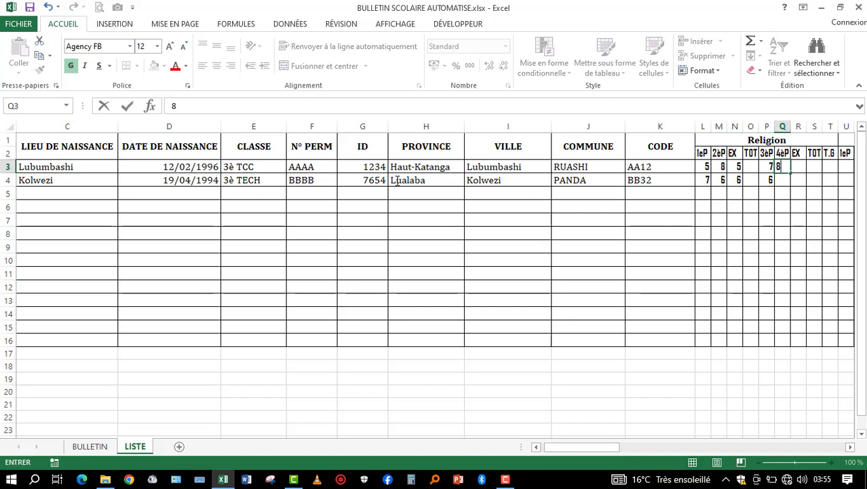
{"action": "key", "text": "Right"}
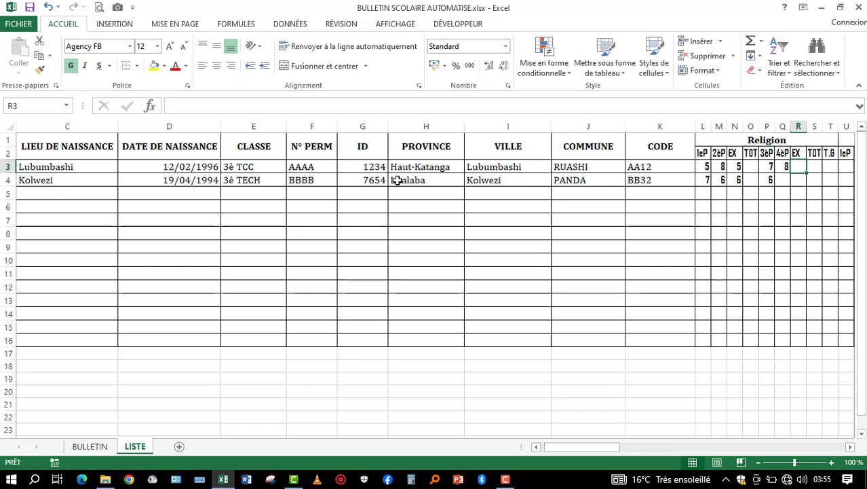
- Replace the first-semester Religion exam grades with 11 in N3 and 12 in N4
{"action": "left_click", "coordinate": [737, 169]}
{"action": "left_click_drag", "start_coordinate": [737, 169], "coordinate": [737, 180]}
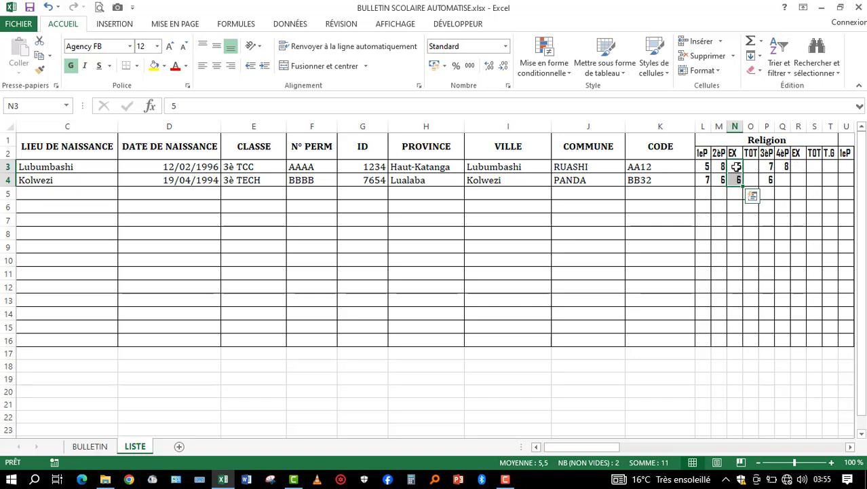
{"action": "left_click", "coordinate": [736, 168]}
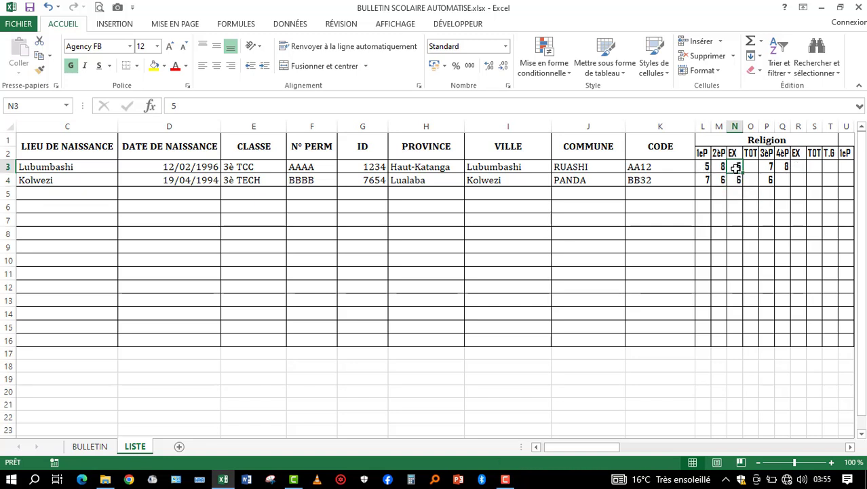
{"action": "key", "text": "Return"}
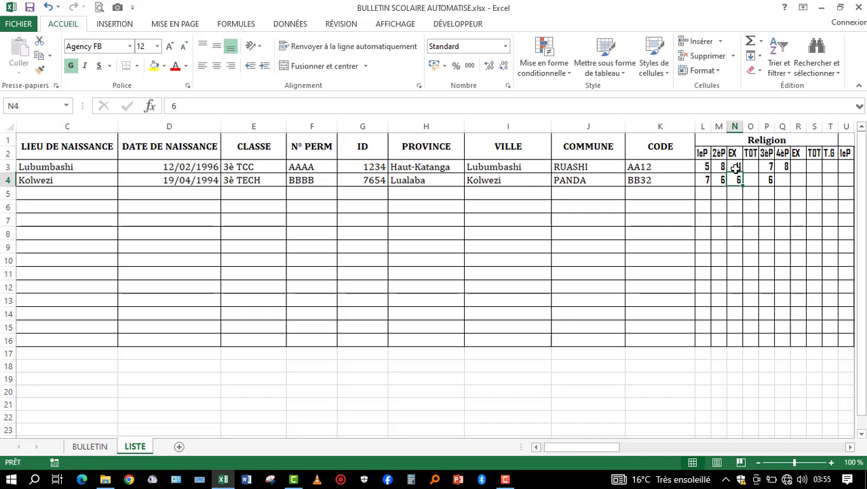
{"action": "type", "text": "12"}
{"action": "key", "text": "Tab"}
{"action": "key", "text": "Tab"}
{"action": "key", "text": "Tab"}
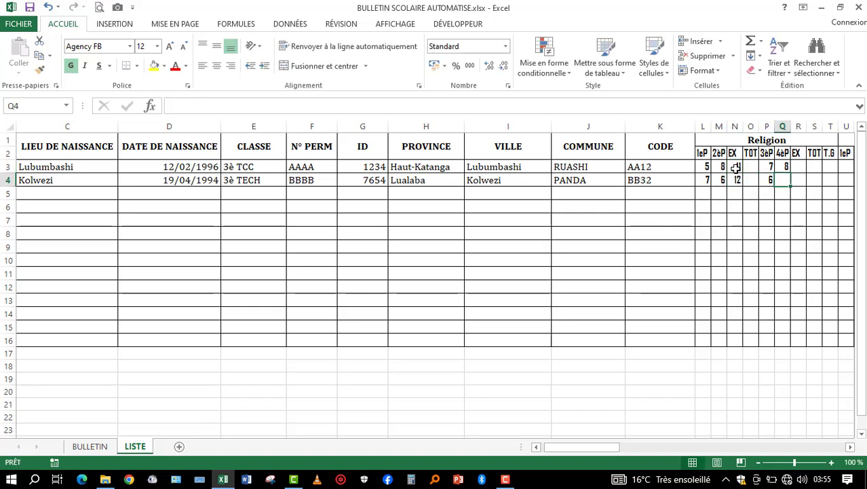
- Enter 8 as the Religion 4èP grade of the row 4 student in Q4
{"action": "type", "text": "8"}
{"action": "key", "text": "Tab"}
- Enter the second-semester Religion exam grades: 12 in R3 and 14 in R4
{"action": "key", "text": "Up"}
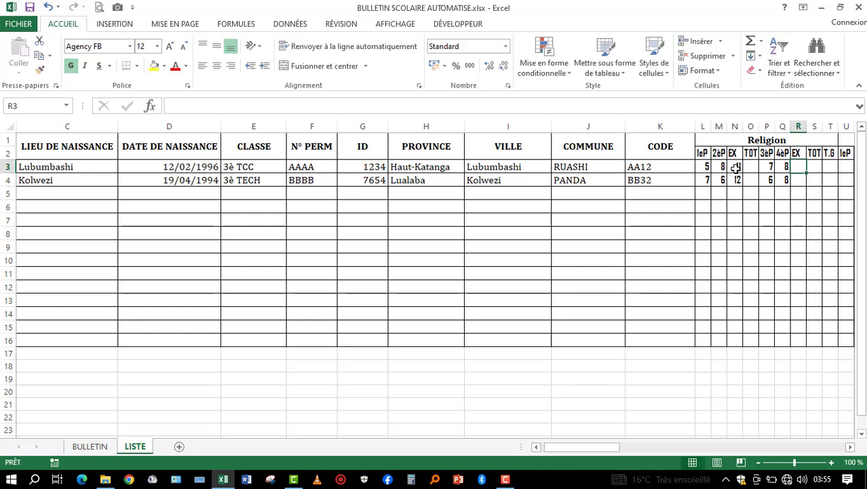
{"action": "type", "text": "12"}
{"action": "key", "text": "Return"}
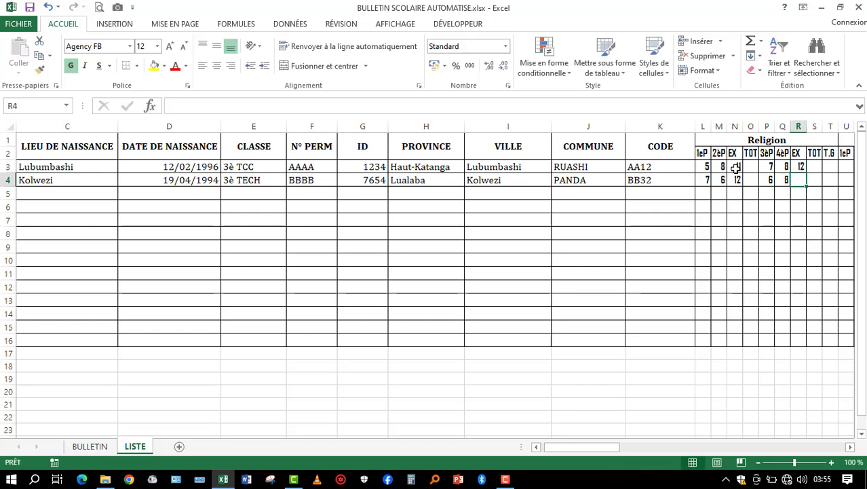
{"action": "type", "text": "14"}
{"action": "key", "text": "Tab"}
{"action": "key", "text": "Right"}
{"action": "key", "text": "Right"}
{"action": "key", "text": "Right"}
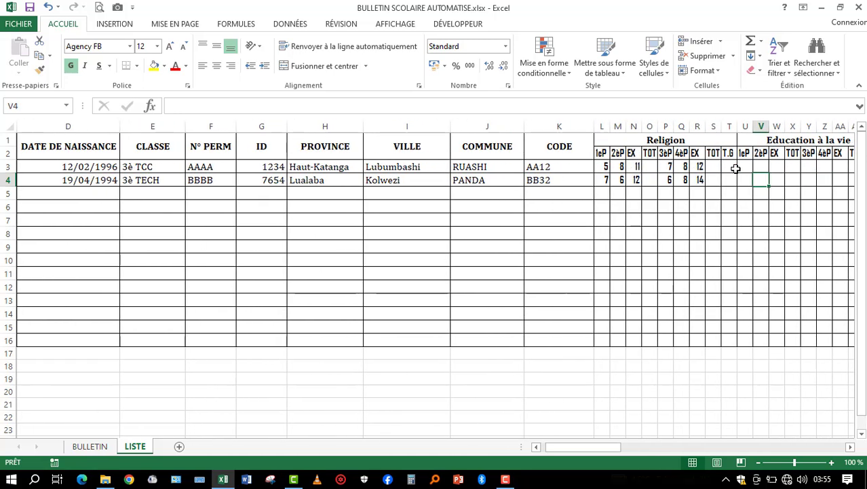
{"action": "key", "text": "Left"}
{"action": "key", "text": "Left"}
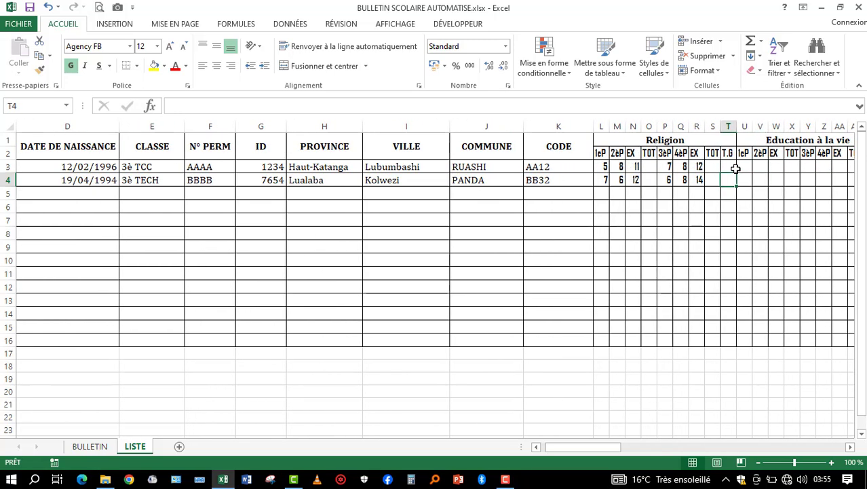
{"action": "key", "text": "Left"}
{"action": "left_click", "coordinate": [620, 231]}
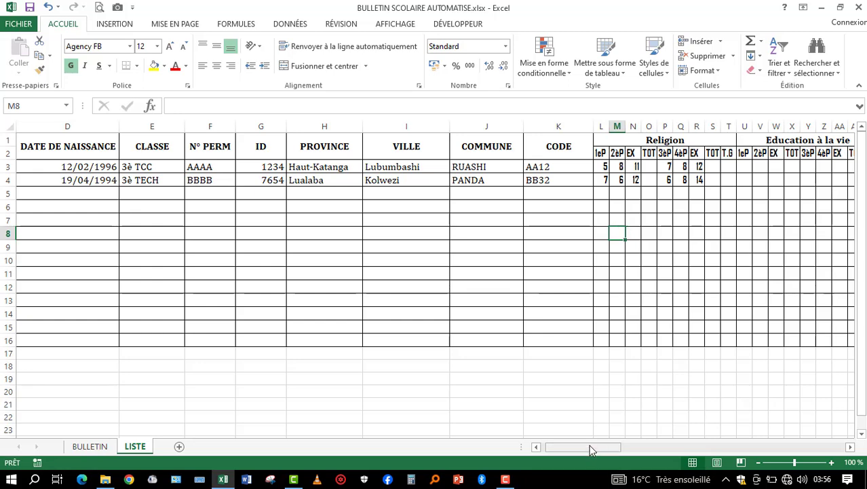
{"action": "left_click_drag", "start_coordinate": [582, 447], "coordinate": [572, 453]}
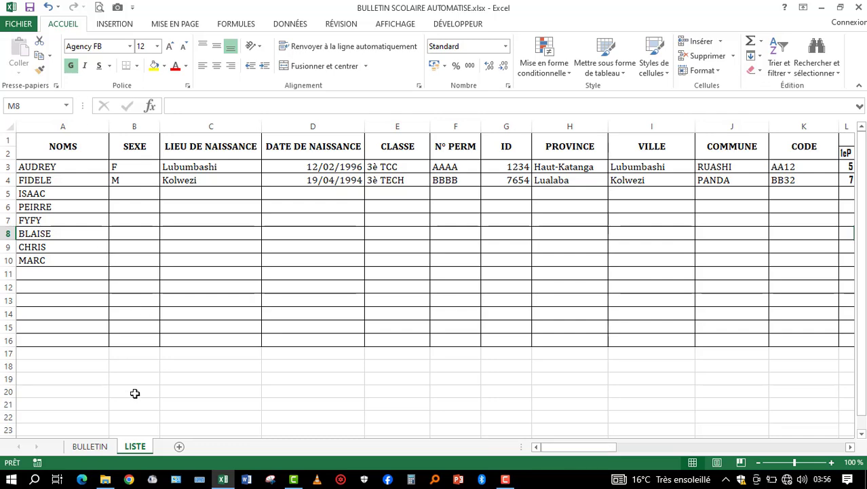
- On the BULLETIN sheet, change the source of the ELEVE drop-down list in K4 to =LISTE!$A$3:$A$16
{"action": "left_click", "coordinate": [98, 447]}
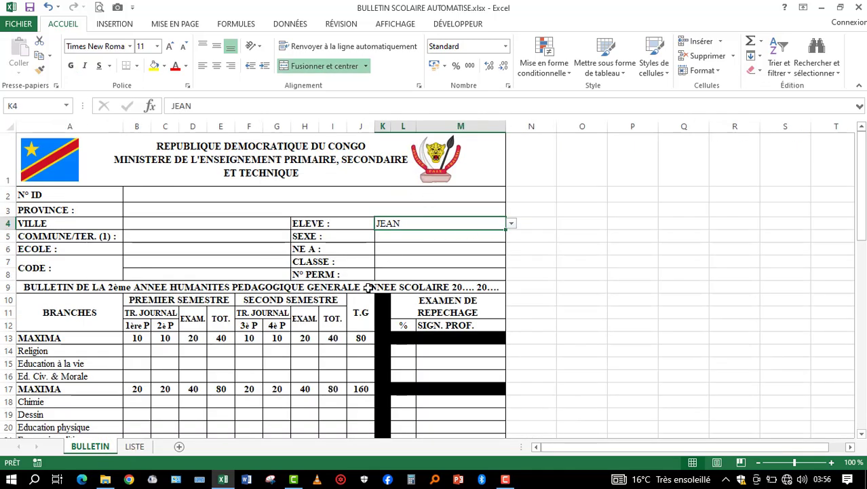
{"action": "left_click", "coordinate": [134, 446]}
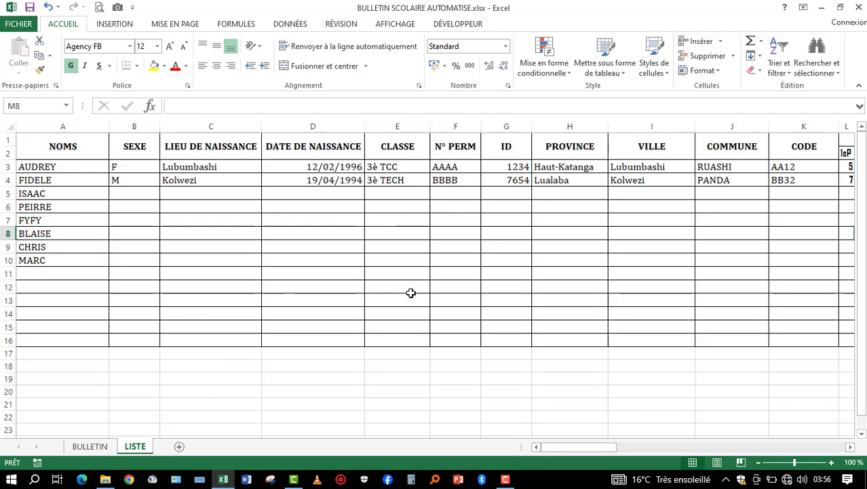
{"action": "left_click", "coordinate": [91, 447]}
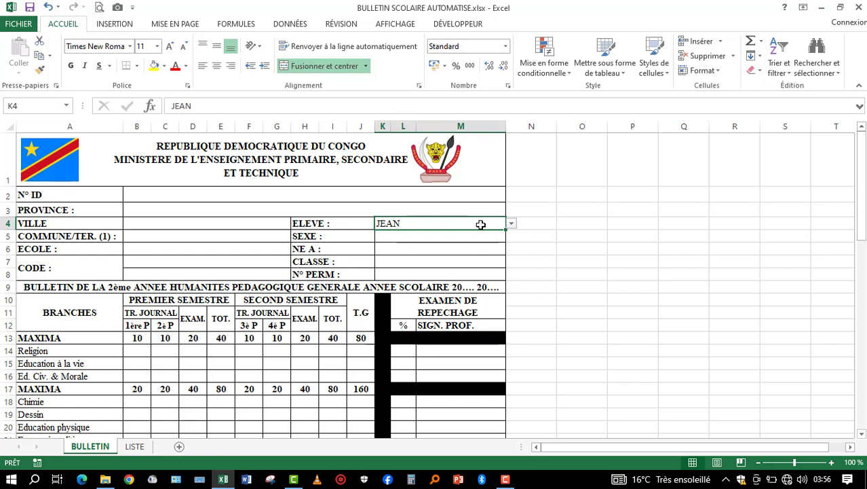
{"action": "left_click", "coordinate": [512, 224]}
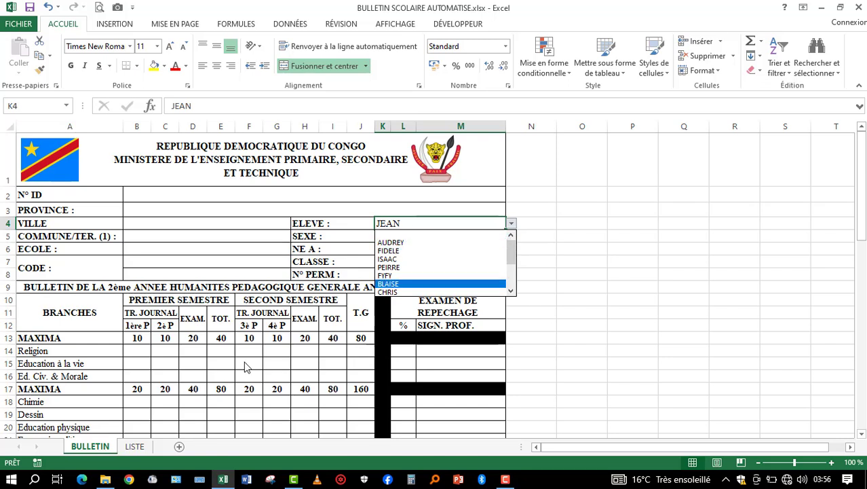
{"action": "key", "text": "Escape"}
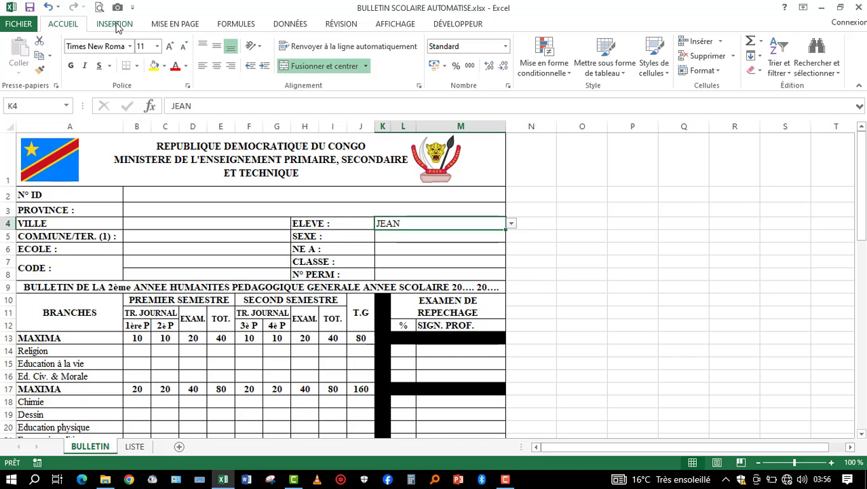
{"action": "left_click", "coordinate": [281, 26]}
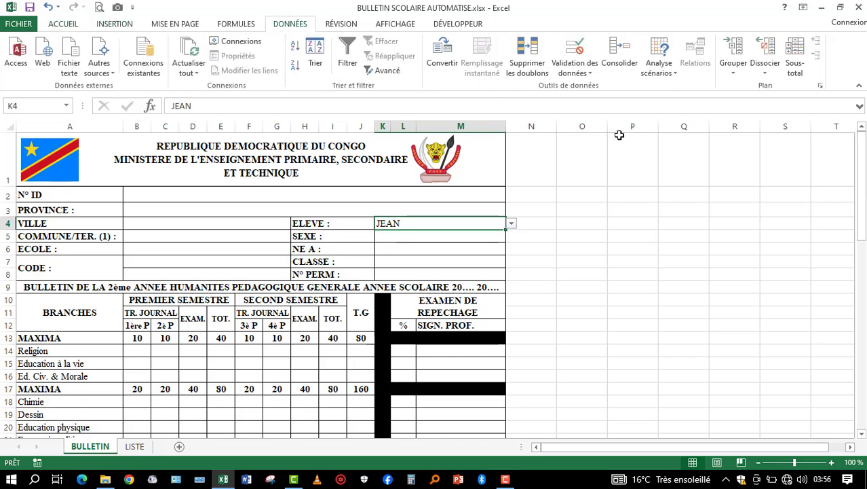
{"action": "left_click", "coordinate": [576, 47]}
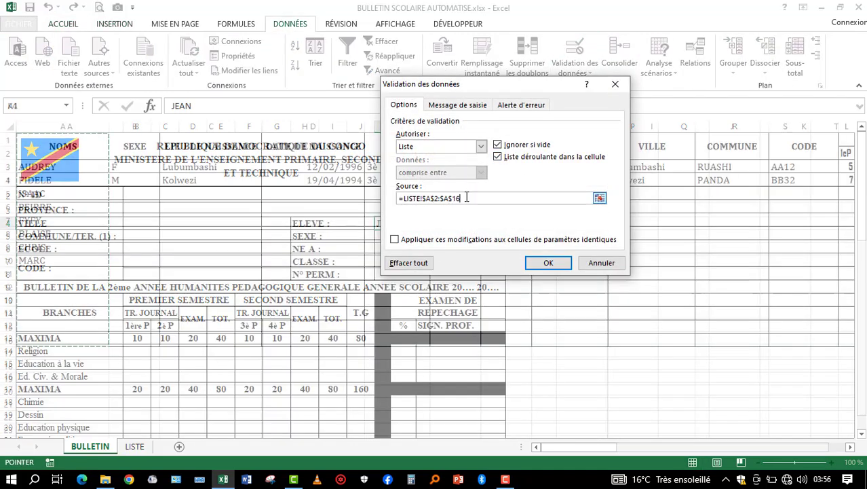
{"action": "left_click", "coordinate": [466, 198]}
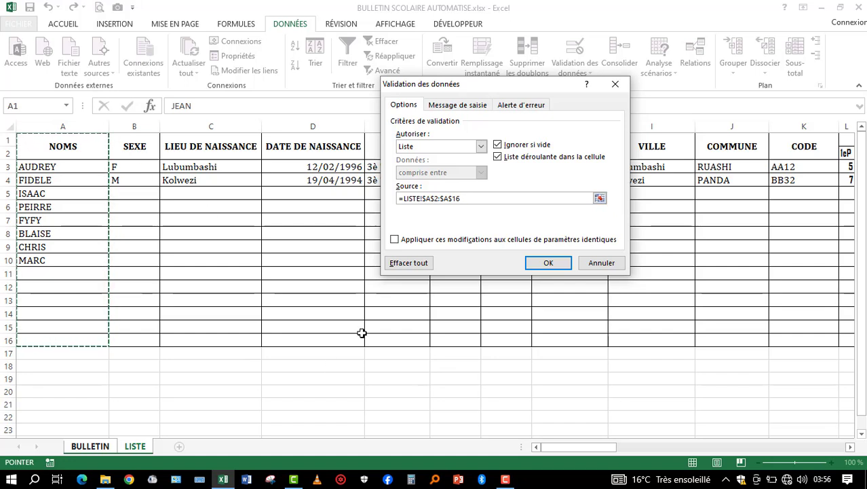
{"action": "key", "text": "BackSpace"}
{"action": "key", "text": "BackSpace"}
{"action": "key", "text": "BackSpace"}
{"action": "key", "text": "BackSpace"}
{"action": "key", "text": "BackSpace"}
{"action": "key", "text": "BackSpace"}
{"action": "key", "text": "BackSpace"}
{"action": "key", "text": "BackSpace"}
{"action": "key", "text": "BackSpace"}
{"action": "key", "text": "BackSpace"}
{"action": "key", "text": "BackSpace"}
{"action": "key", "text": "BackSpace"}
{"action": "key", "text": "BackSpace"}
{"action": "key", "text": "BackSpace"}
{"action": "key", "text": "BackSpace"}
{"action": "key", "text": "BackSpace"}
{"action": "key", "text": "BackSpace"}
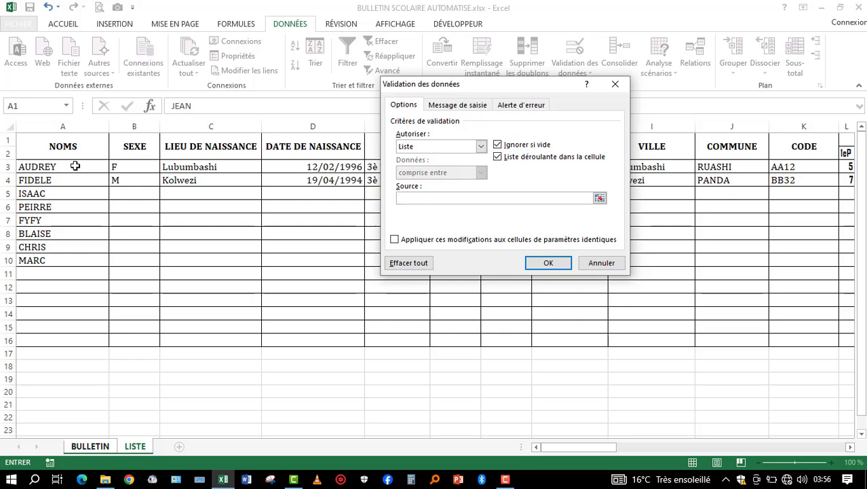
{"action": "left_click_drag", "start_coordinate": [72, 167], "coordinate": [66, 341]}
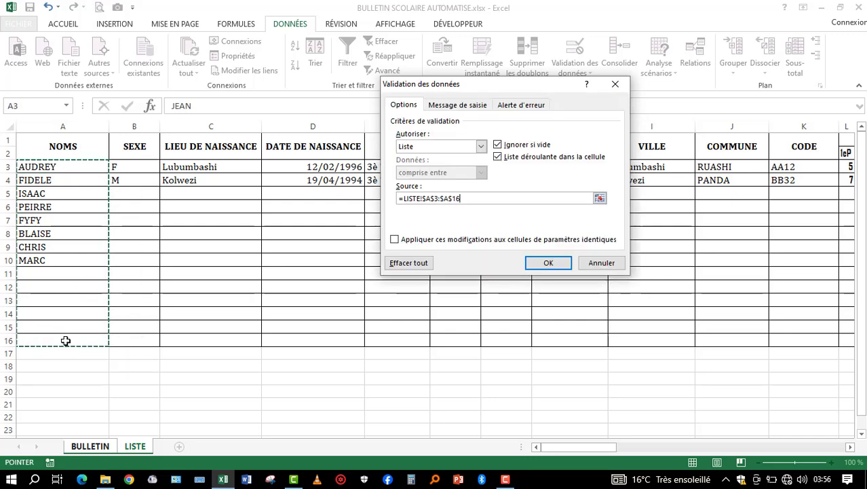
{"action": "key", "text": "Return"}
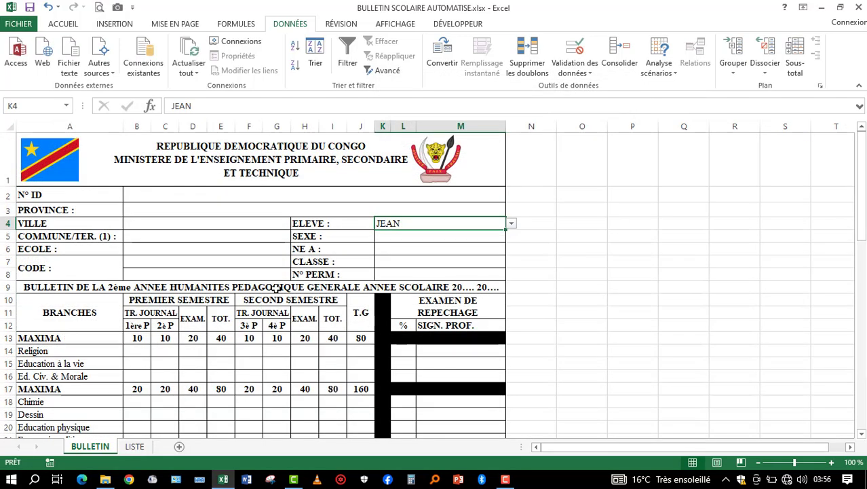
- Clear the ELEVE cell K4 and choose the first student from its drop-down list
{"action": "key", "text": "Delete"}
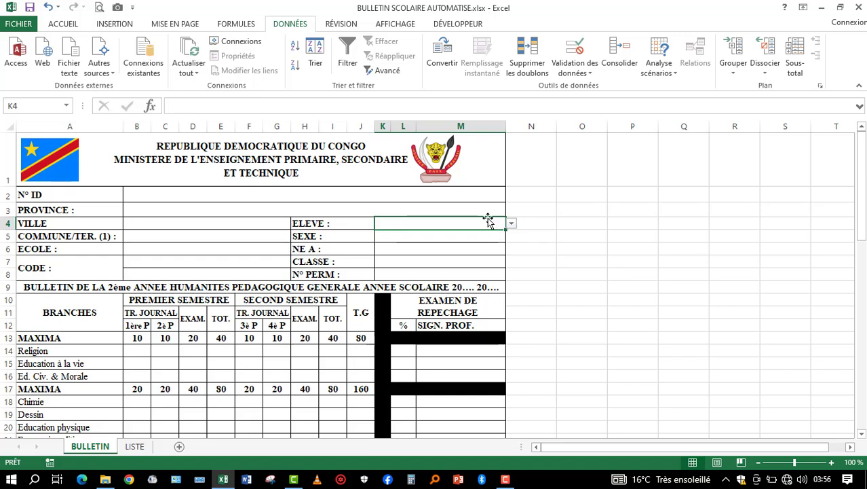
{"action": "left_click", "coordinate": [513, 224]}
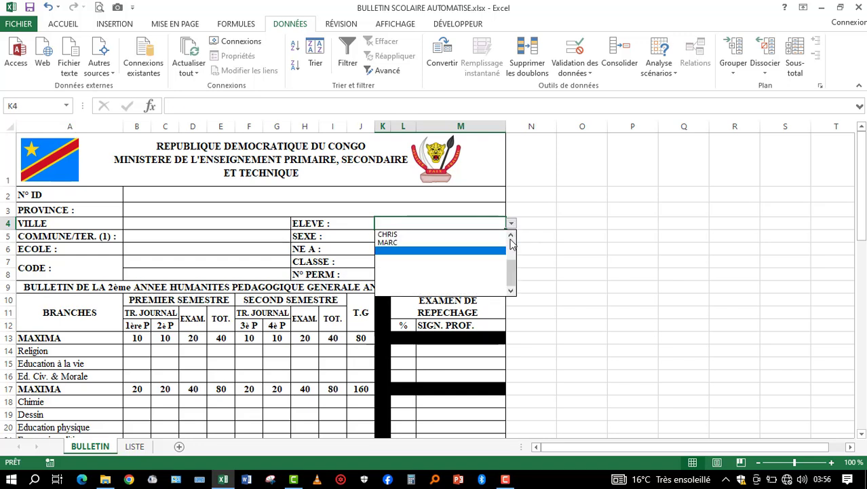
{"action": "left_click", "coordinate": [511, 239]}
{"action": "left_click", "coordinate": [511, 239]}
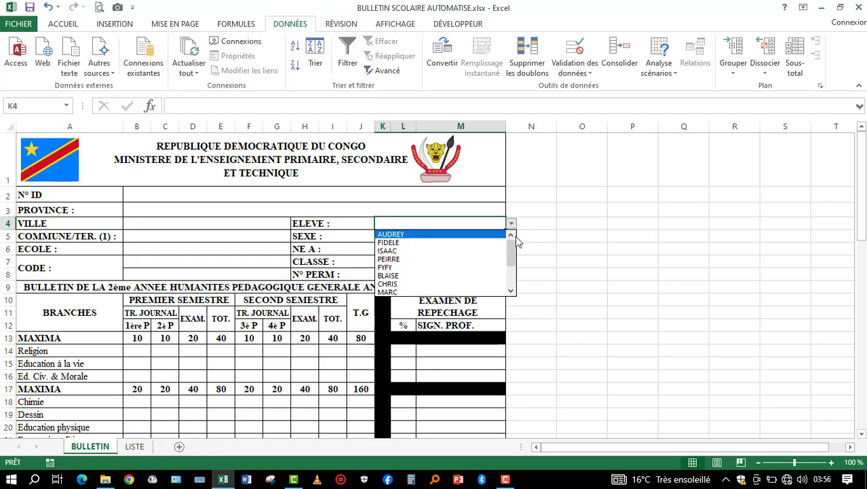
{"action": "left_click", "coordinate": [457, 235]}
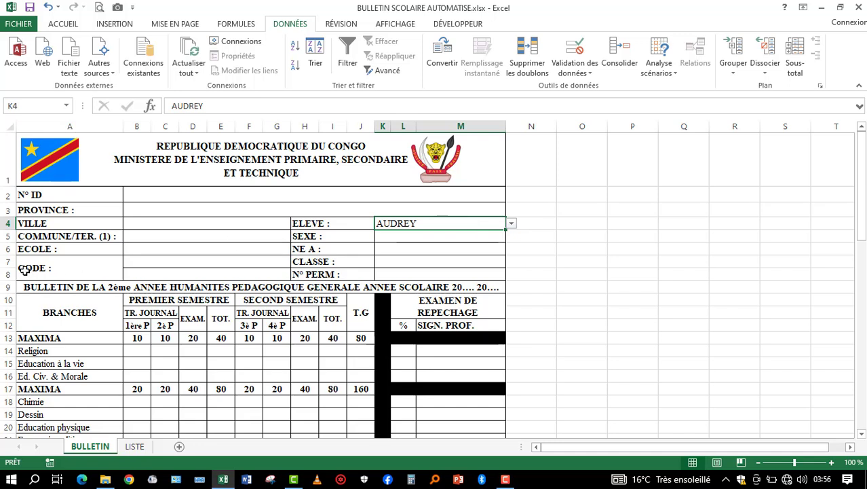
- Merge and centre the two blank rows beside CODE, B7:G8, into a single cell
{"action": "left_click", "coordinate": [148, 260]}
{"action": "left_click_drag", "start_coordinate": [148, 259], "coordinate": [147, 272]}
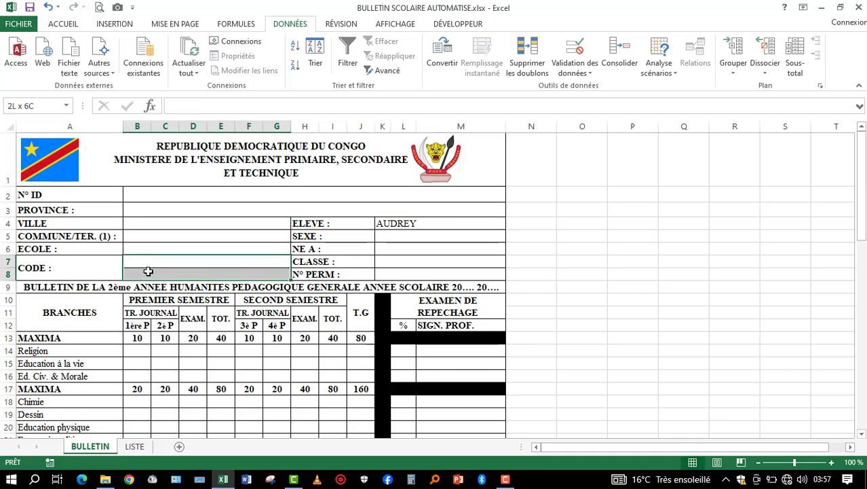
{"action": "left_click", "coordinate": [80, 23]}
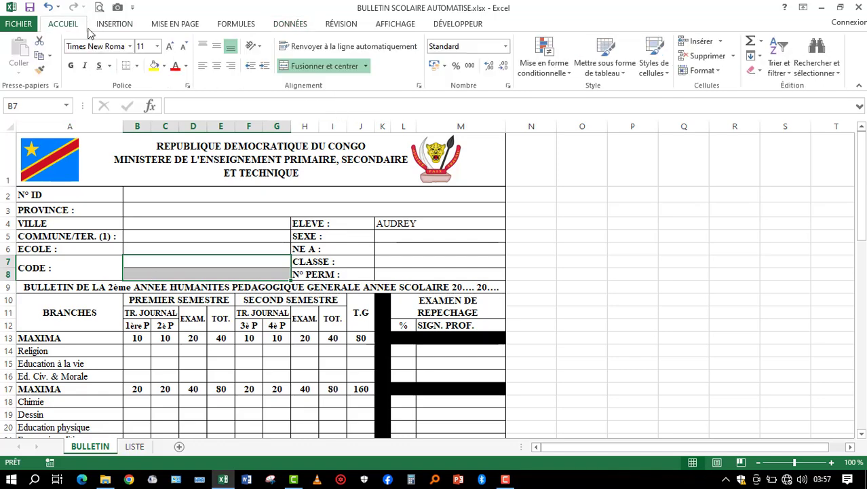
{"action": "left_click", "coordinate": [332, 68]}
{"action": "left_click", "coordinate": [331, 67]}
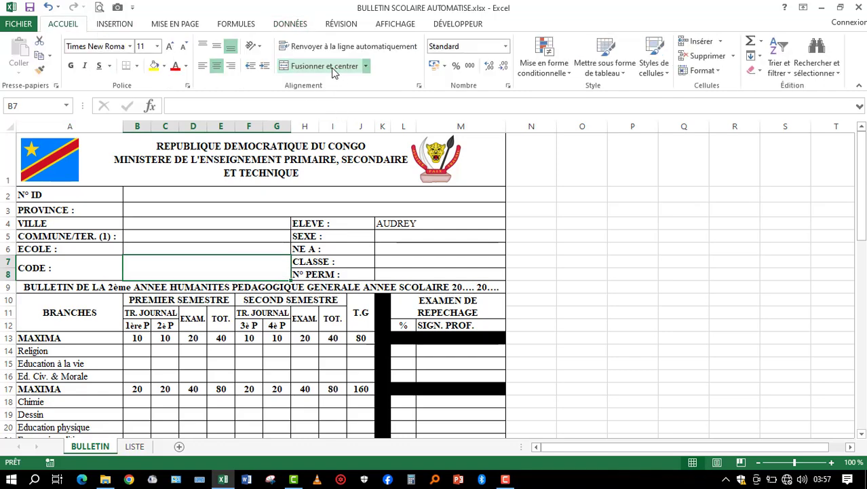
{"action": "left_click", "coordinate": [594, 255]}
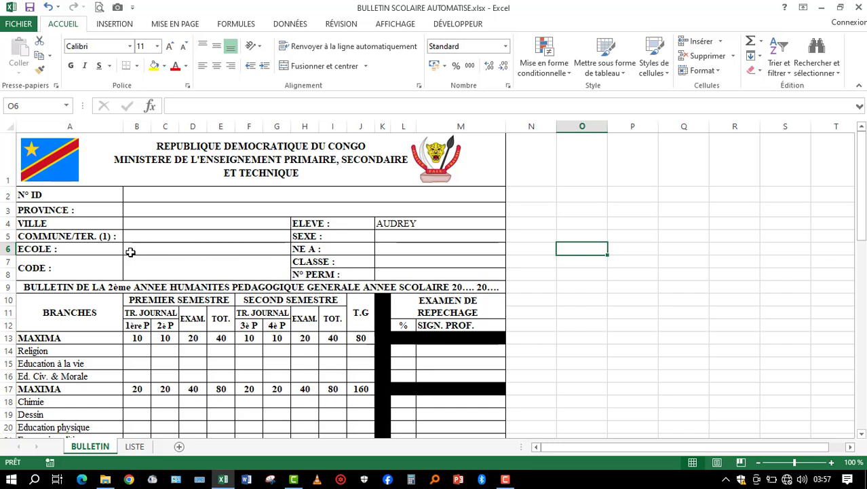
{"action": "left_click", "coordinate": [168, 213]}
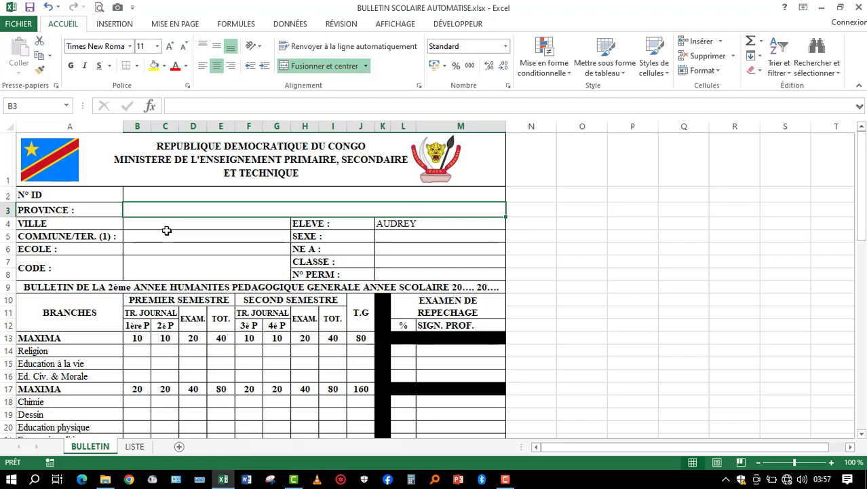
{"action": "type", "text": "+"}
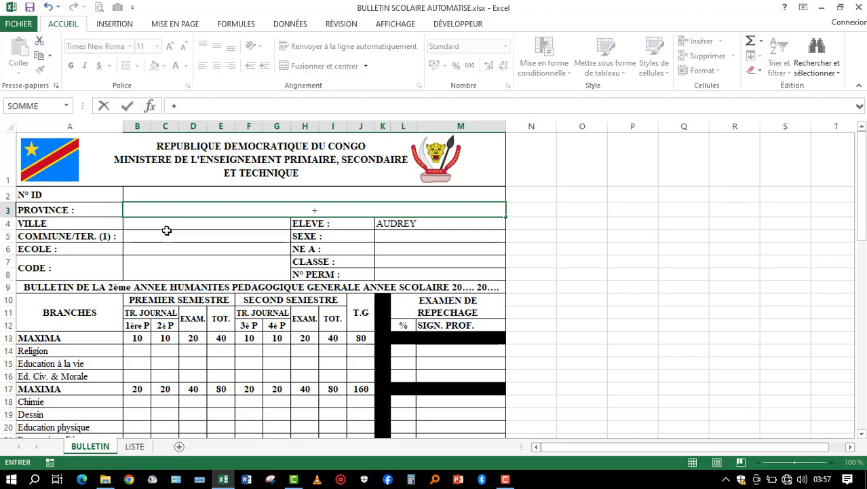
{"action": "key", "text": "Escape"}
{"action": "type", "text": "=si"}
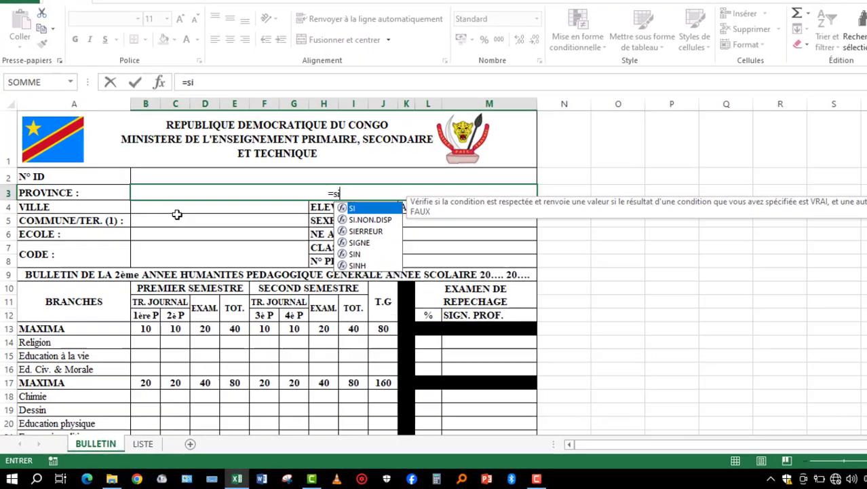
{"action": "key", "text": "Tab"}
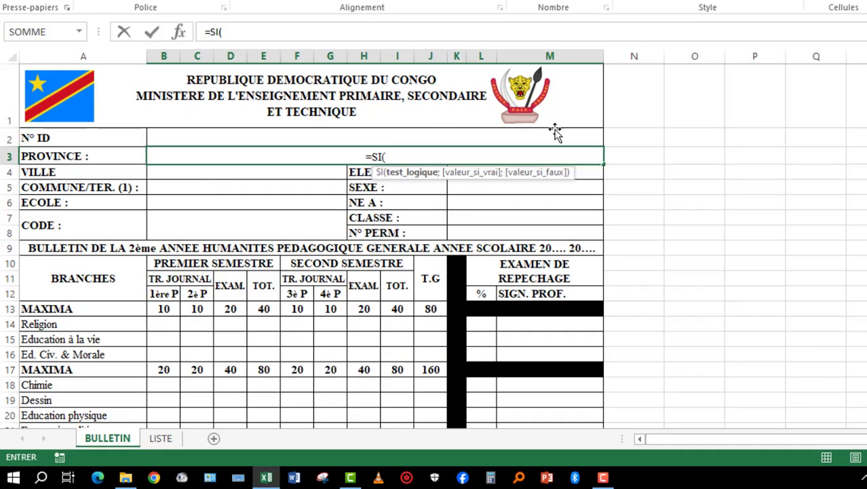
{"action": "left_click", "coordinate": [583, 173]}
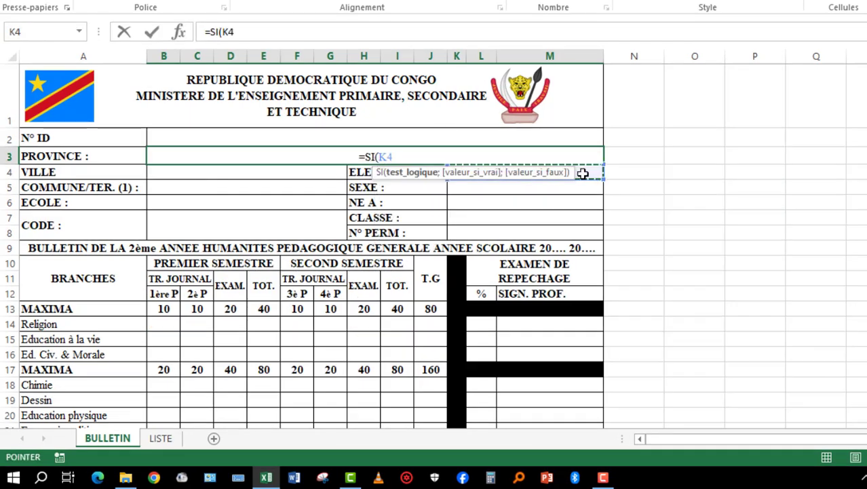
{"action": "type", "text": "="}
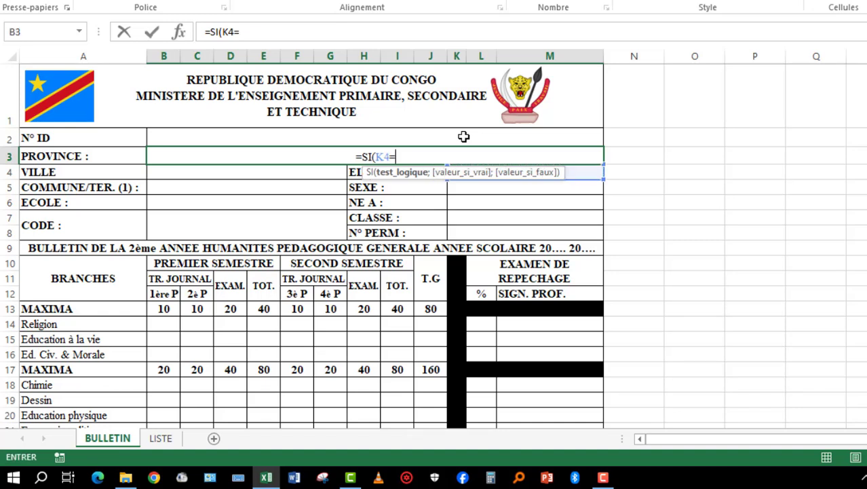
{"action": "type", "text": "\"\""}
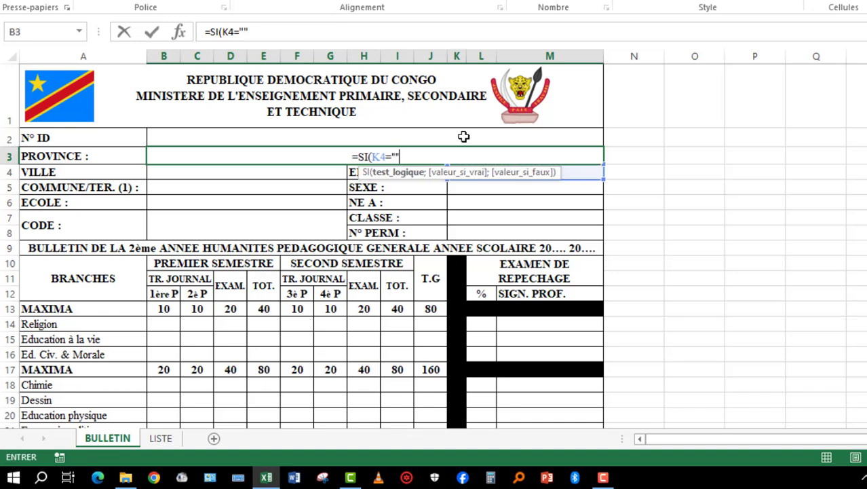
{"action": "type", "text": ","}
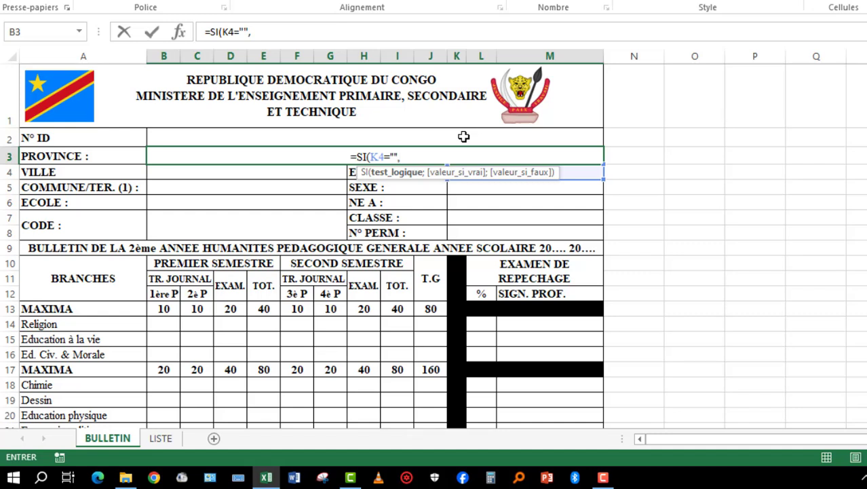
{"action": "type", "text": "\"\""}
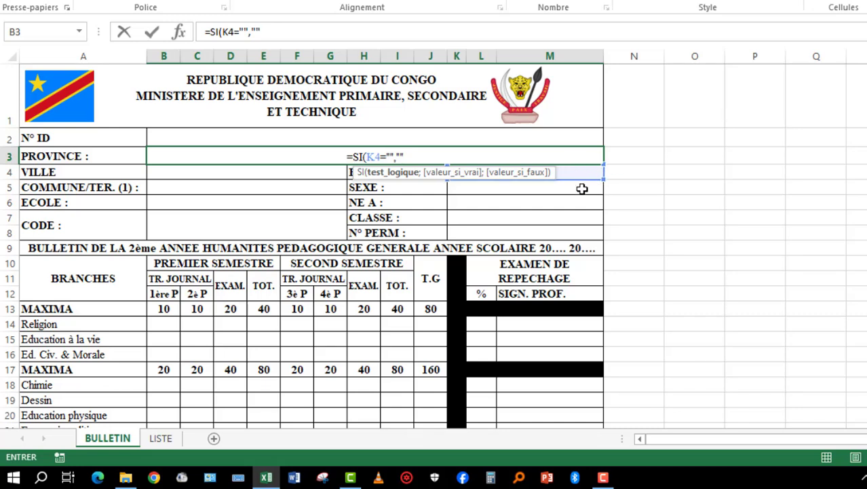
{"action": "key", "text": "BackSpace"}
{"action": "key", "text": "BackSpace"}
{"action": "key", "text": "BackSpace"}
{"action": "key", "text": "BackSpace"}
{"action": "key", "text": "BackSpace"}
{"action": "key", "text": "BackSpace"}
{"action": "key", "text": "BackSpace"}
{"action": "key", "text": "BackSpace"}
{"action": "key", "text": "BackSpace"}
{"action": "key", "text": "BackSpace"}
{"action": "key", "text": "BackSpace"}
{"action": "key", "text": "Return"}
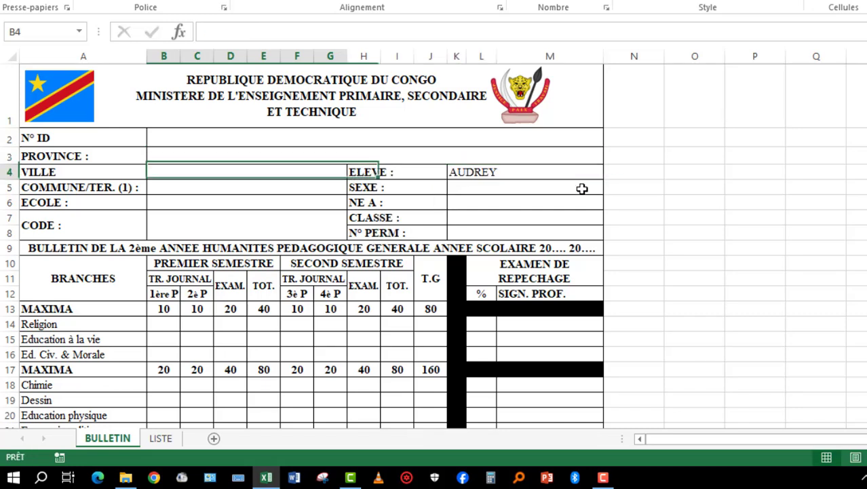
- Begin the PROVINCE formula in B3 with =SI(K4="";""; so it stays blank when no student is chosen
{"action": "left_click", "coordinate": [382, 155]}
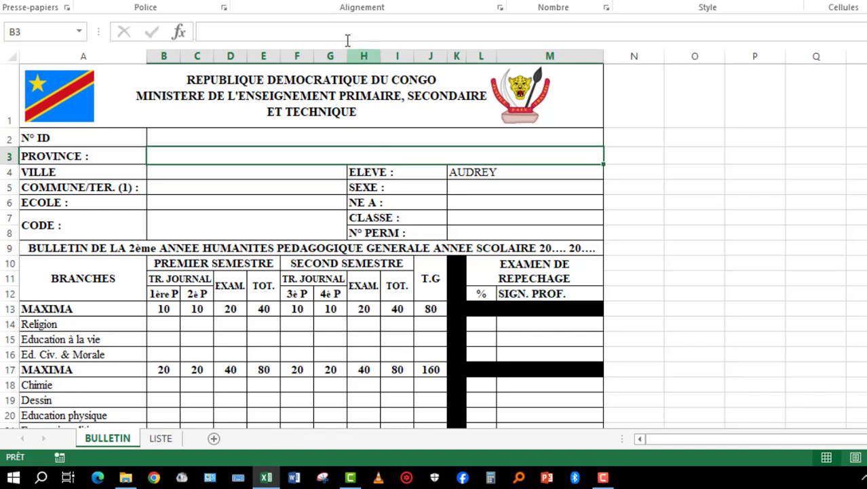
{"action": "left_click", "coordinate": [335, 32]}
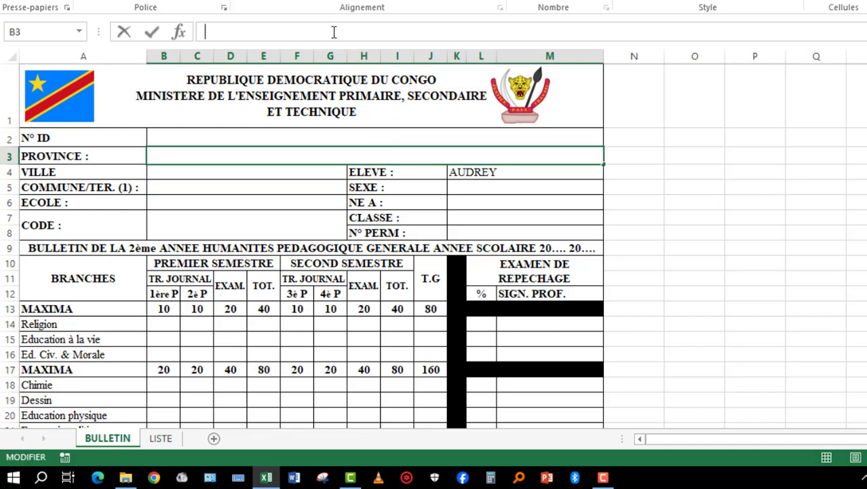
{"action": "type", "text": "=si"}
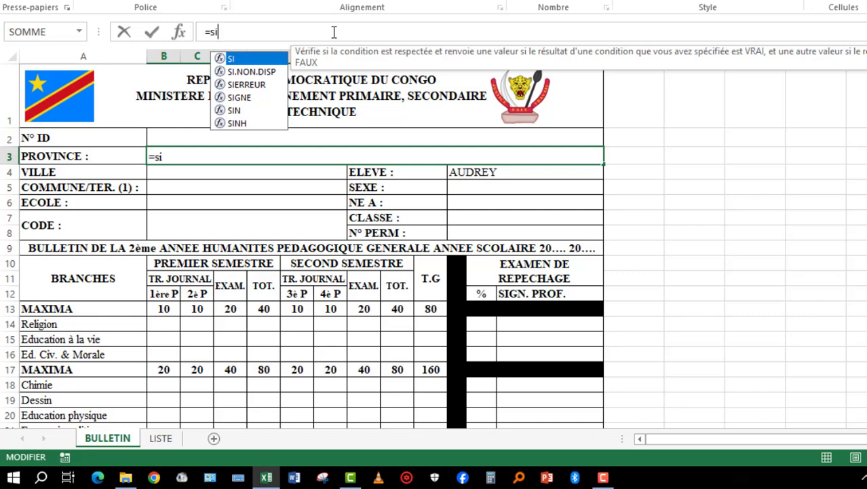
{"action": "key", "text": "Tab"}
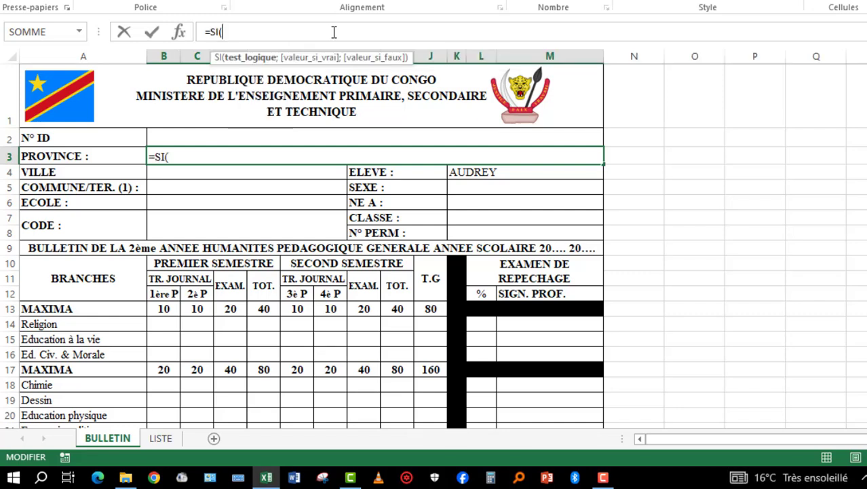
{"action": "left_click", "coordinate": [511, 170]}
{"action": "type", "text": "="}
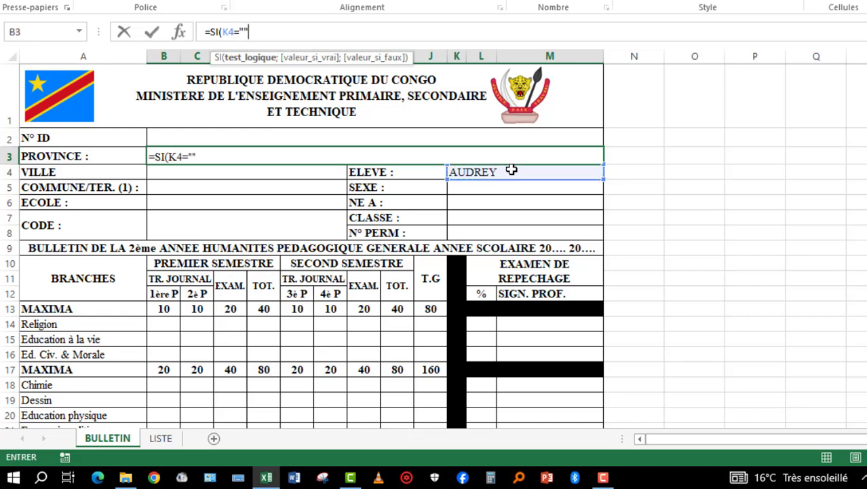
{"action": "type", "text": "\"\";"}
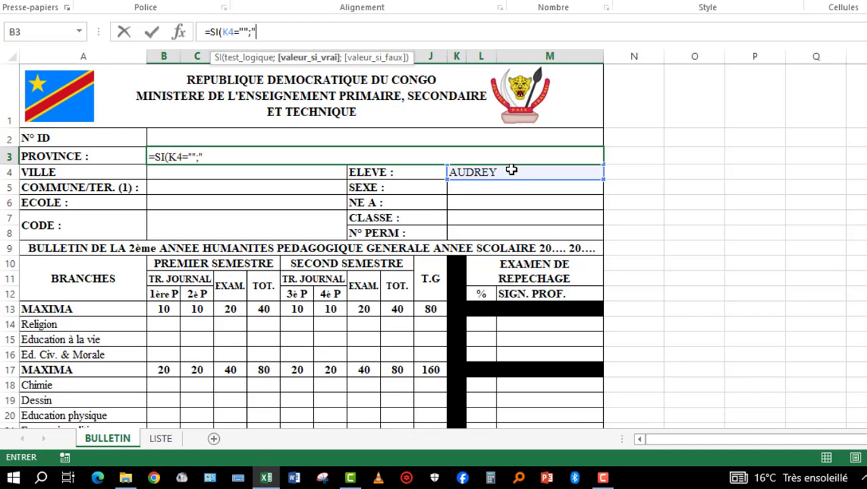
{"action": "type", "text": "\"\";"}
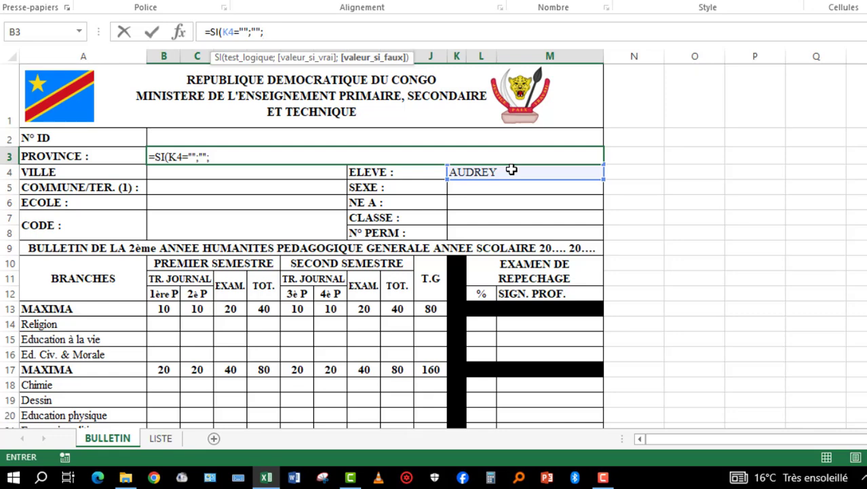
- Add RECHERCHEV as the value-if-false of the SI formula, with the ELEVE cell K4 as its lookup value
{"action": "type", "text": "re"}
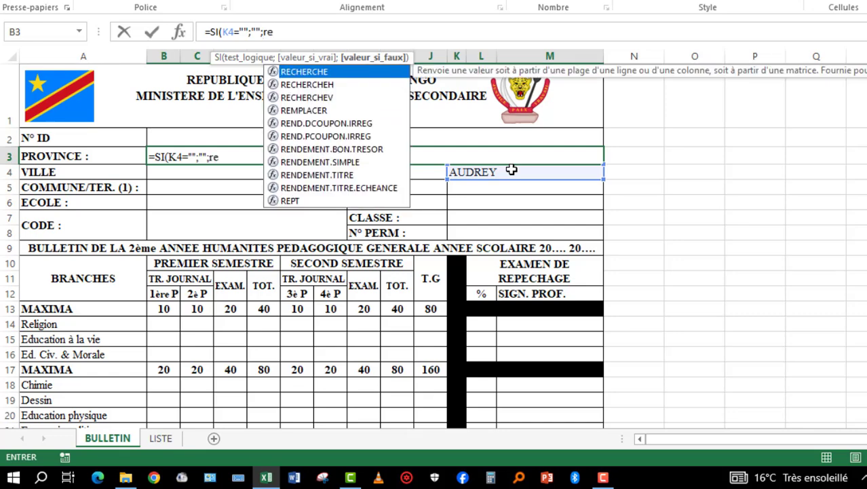
{"action": "type", "text": "ch"}
{"action": "key", "text": "Down"}
{"action": "key", "text": "Down"}
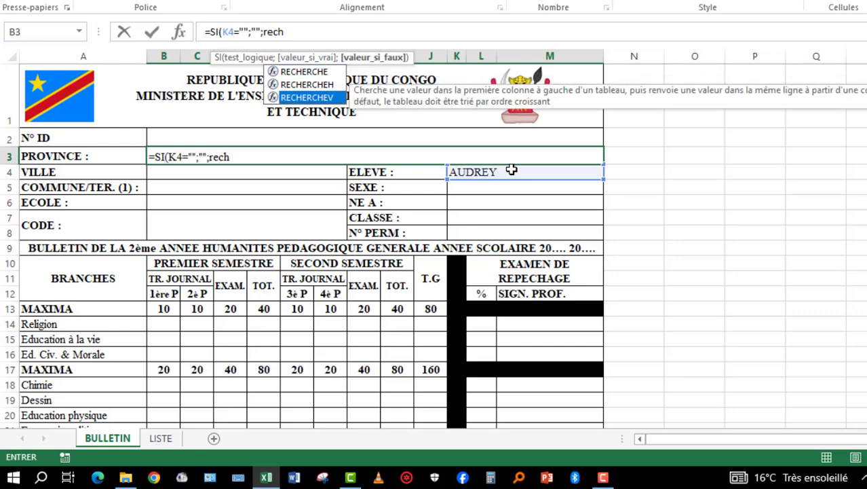
{"action": "key", "text": "Tab"}
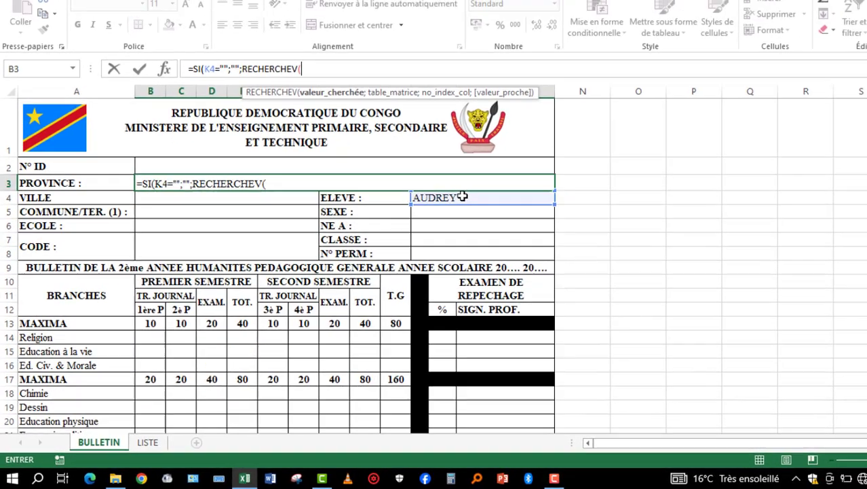
{"action": "left_click", "coordinate": [504, 172]}
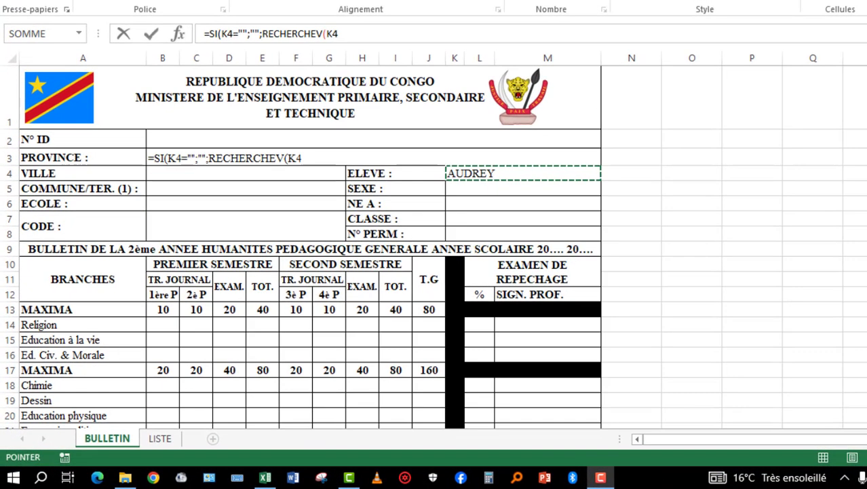
{"action": "left_click", "coordinate": [292, 103]}
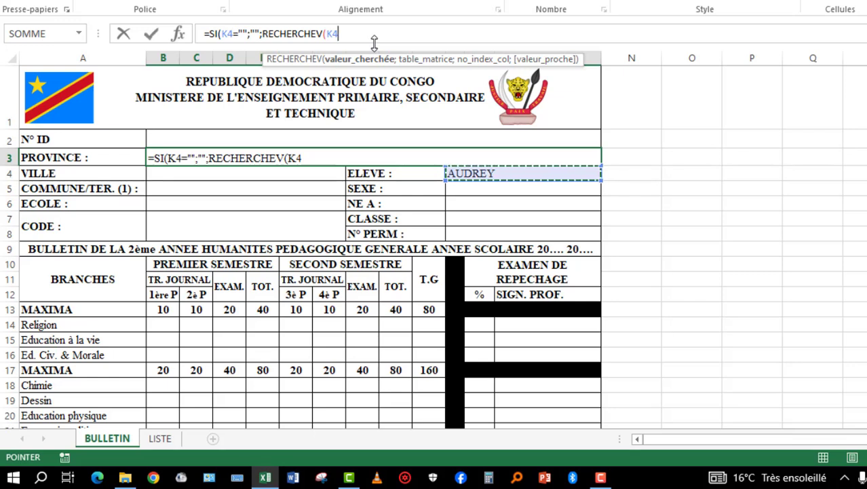
{"action": "type", "text": ";"}
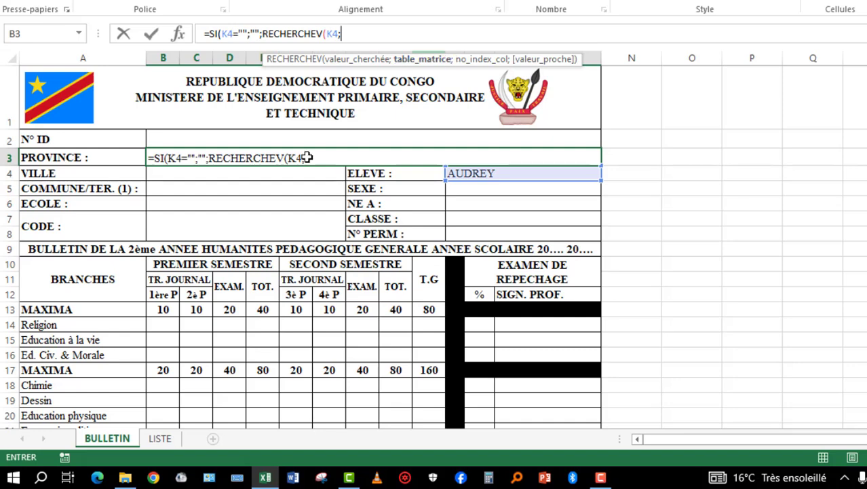
- Set the RECHERCHEV lookup table to the whole student table on the LISTE sheet, LISTE!A1:HA16
{"action": "left_click", "coordinate": [160, 440]}
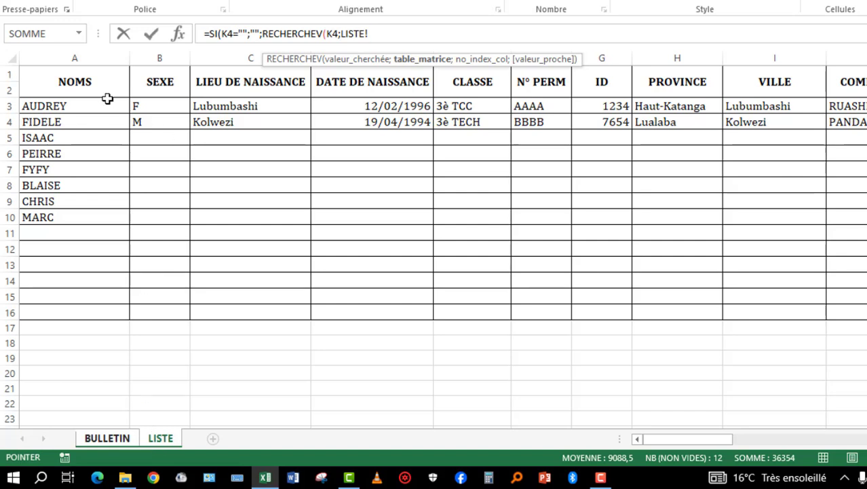
{"action": "left_click_drag", "start_coordinate": [54, 81], "coordinate": [866, 303]}
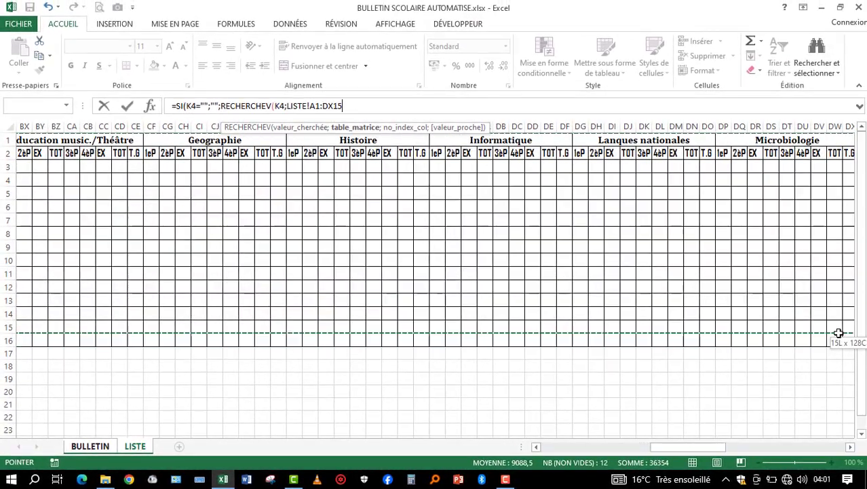
{"action": "left_click_drag", "start_coordinate": [839, 333], "coordinate": [435, 342]}
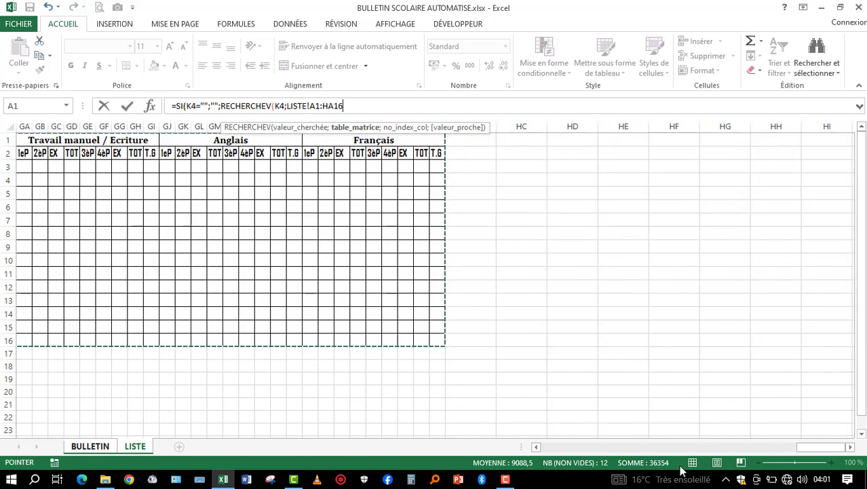
{"action": "left_click_drag", "start_coordinate": [820, 446], "coordinate": [543, 446]}
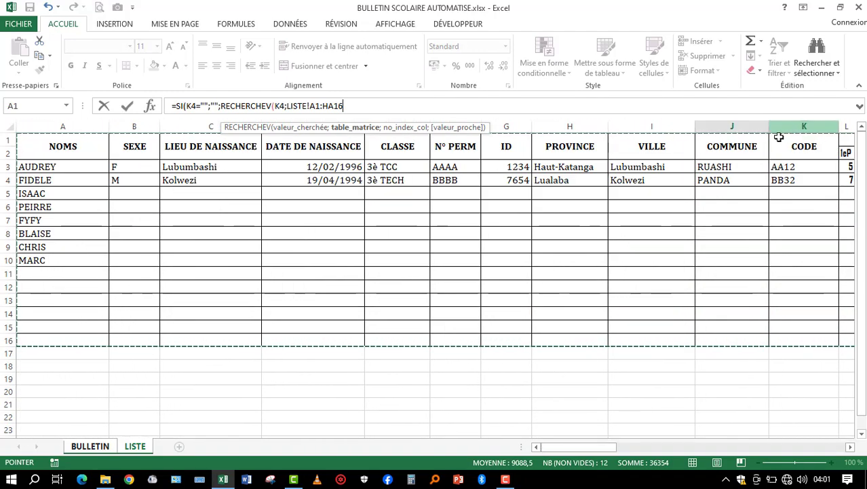
{"action": "mouse_move", "coordinate": [595, 449]}
{"action": "left_mouse_down"}
{"action": "mouse_move", "coordinate": [623, 454]}
{"action": "mouse_move", "coordinate": [597, 450]}
{"action": "left_mouse_up"}
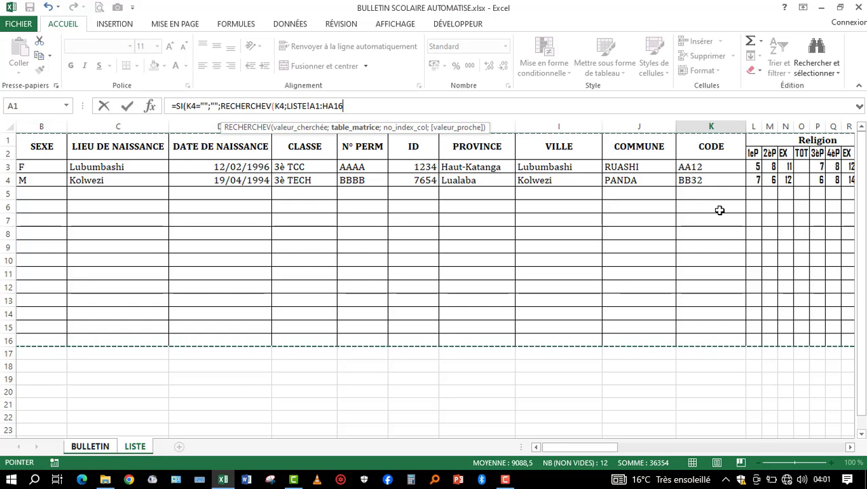
- Complete the PROVINCE formula with column index 8 and exact match FAUX, close both parentheses and validate it
{"action": "type", "text": ";"}
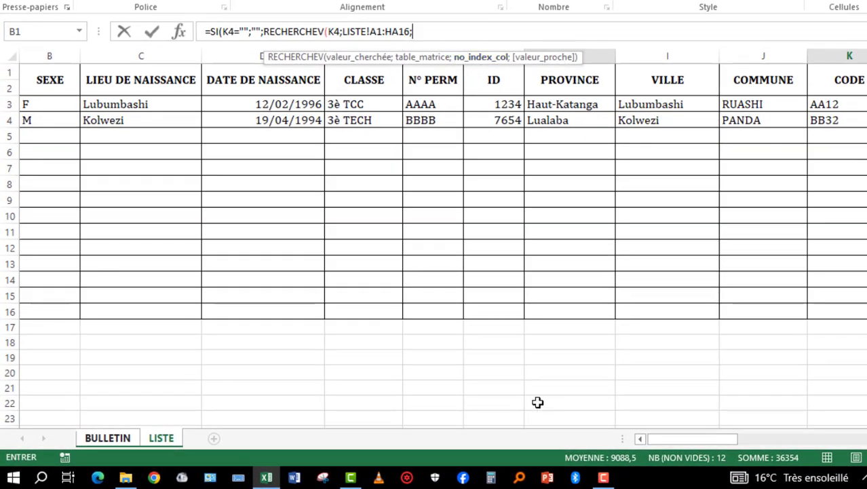
{"action": "left_click_drag", "start_coordinate": [681, 442], "coordinate": [662, 443]}
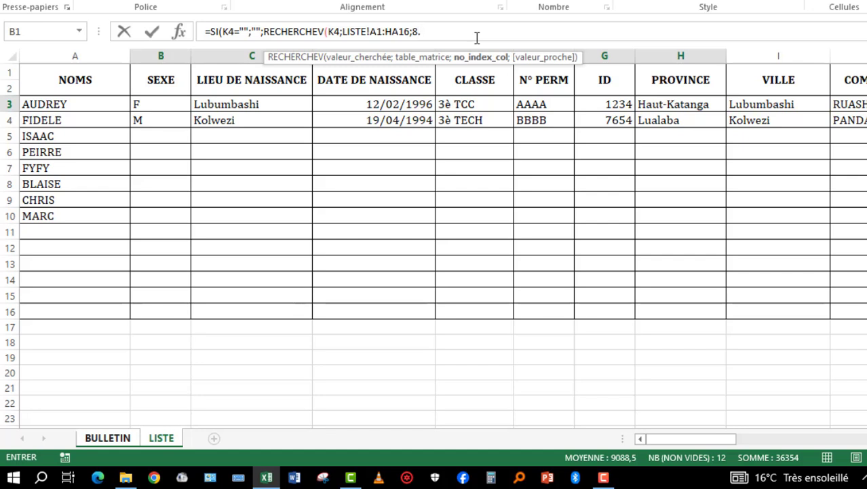
{"action": "type", "text": ";"}
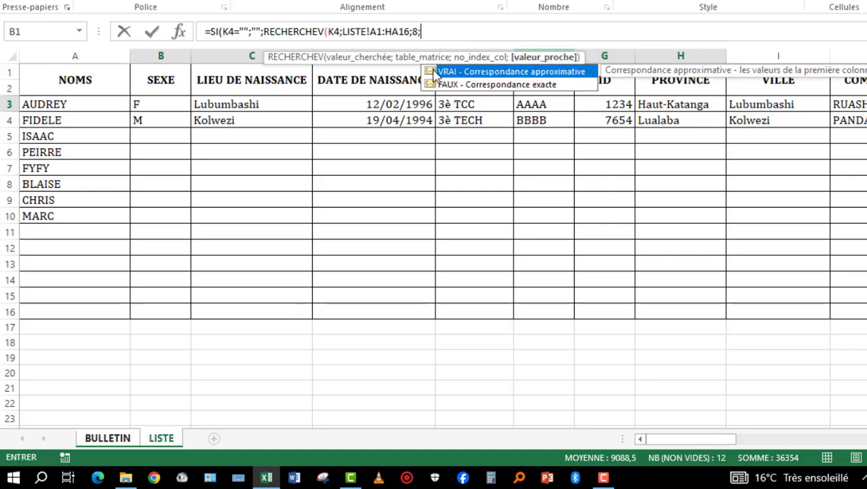
{"action": "left_click", "coordinate": [495, 86]}
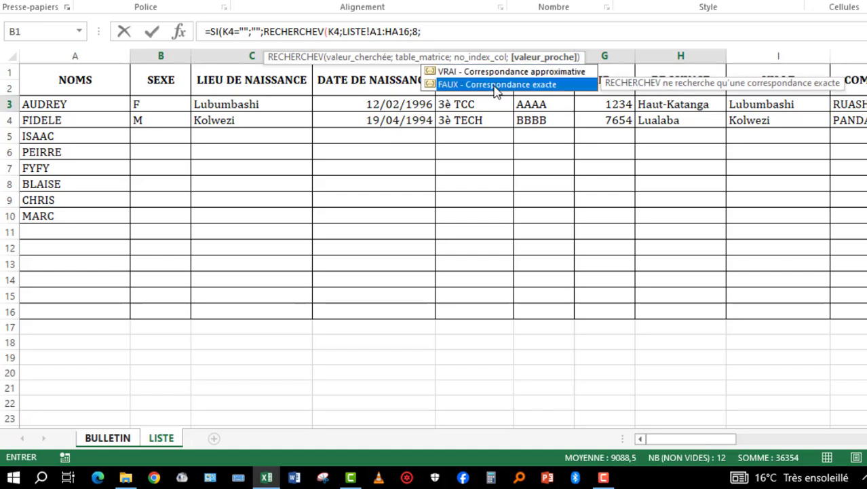
{"action": "double_click", "coordinate": [495, 87]}
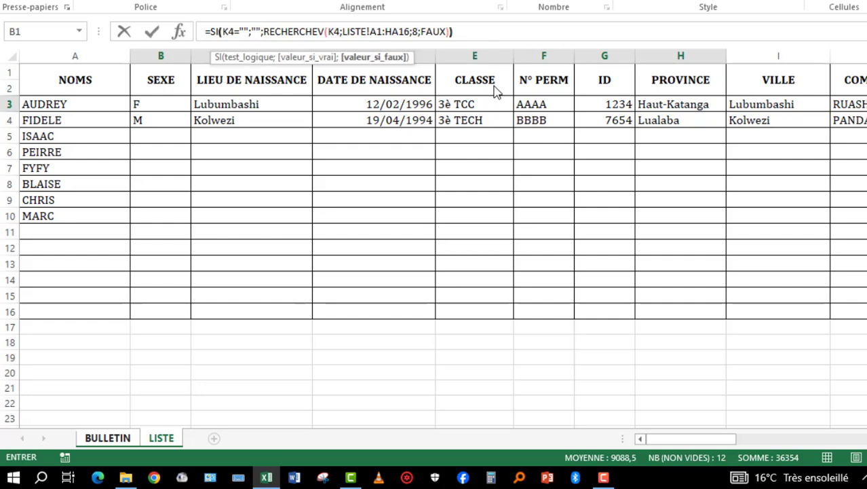
{"action": "key", "text": "Escape"}
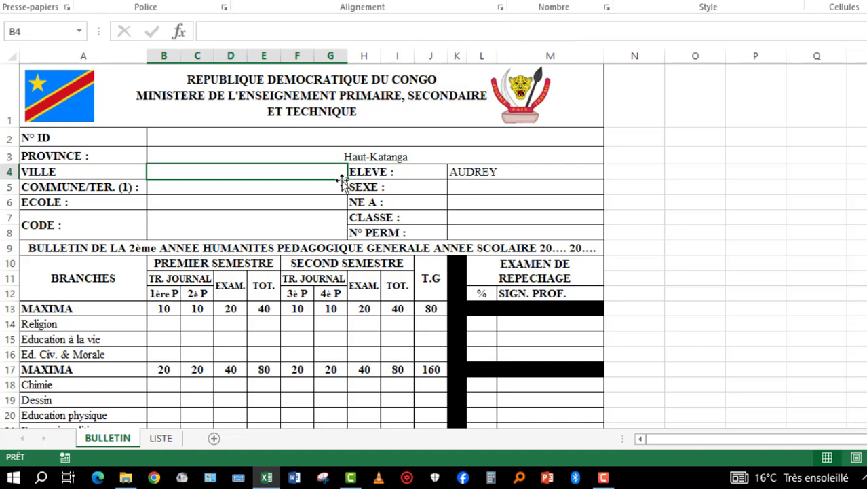
- Left-align the PROVINCE value in B3, make it bold and increase its indent twice
{"action": "left_click", "coordinate": [381, 155]}
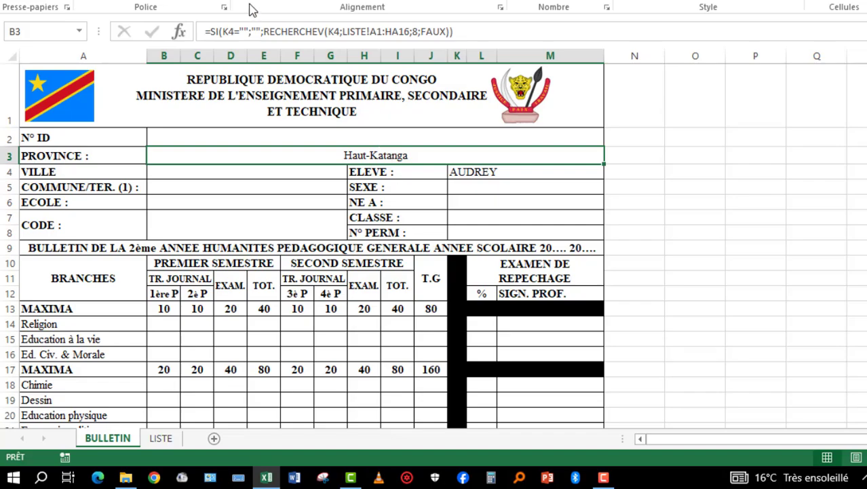
{"action": "left_click", "coordinate": [203, 66]}
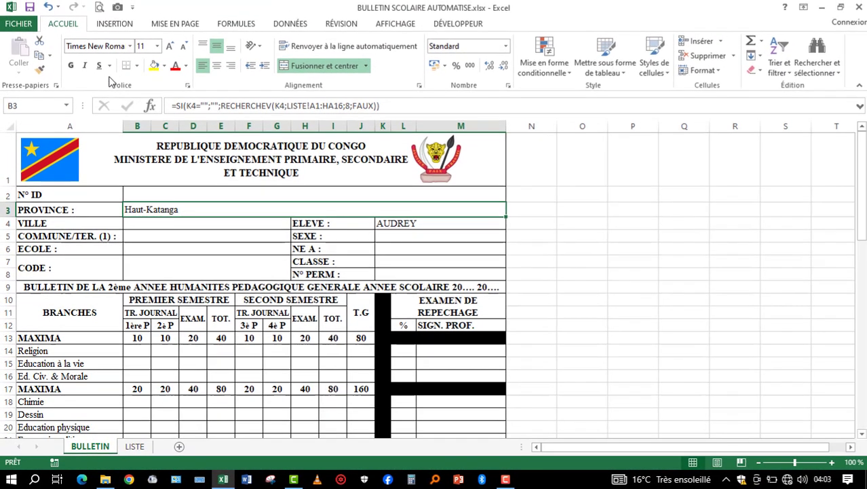
{"action": "key", "text": "ctrl+g"}
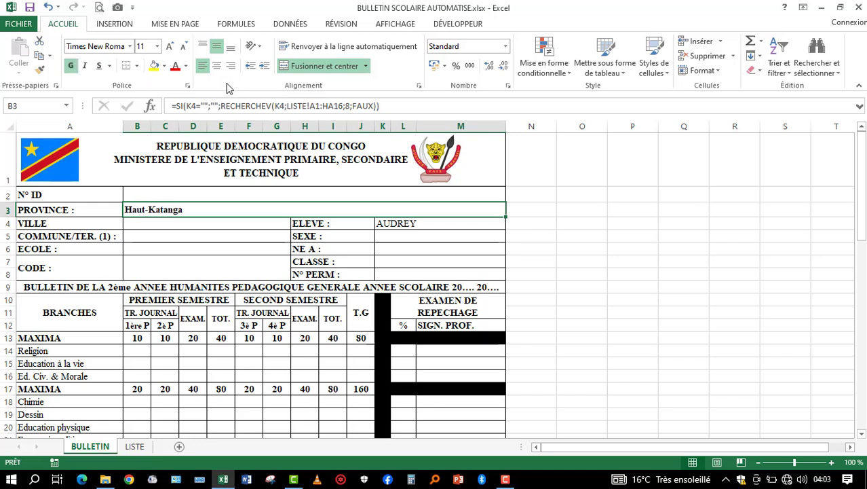
{"action": "left_click", "coordinate": [264, 66]}
{"action": "left_click", "coordinate": [264, 66]}
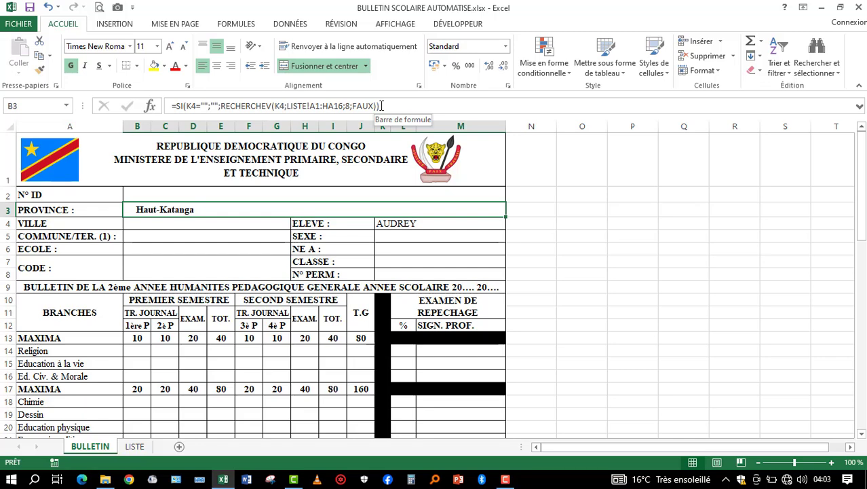
- Copy the full text of the PROVINCE formula in B3 and leave the cell unchanged
{"action": "left_click_drag", "start_coordinate": [382, 106], "coordinate": [170, 106]}
{"action": "key", "text": "ctrl+c"}
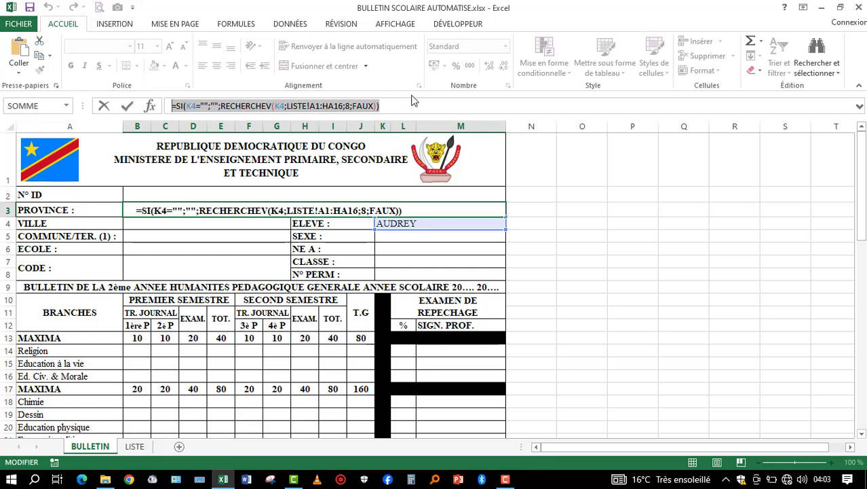
{"action": "key", "text": "Return"}
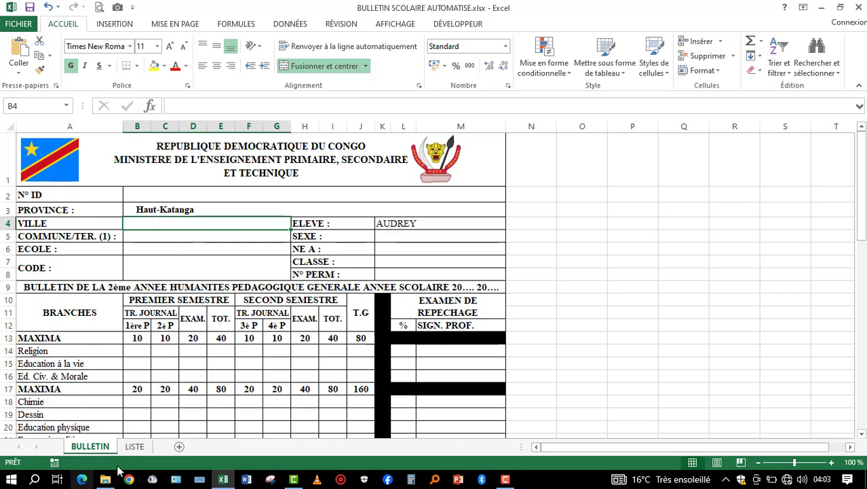
- Fill the VILLE cell B4 with the copied PROVINCE formula, using column index 9 from the LISTE table, and increase its indent once
{"action": "left_click", "coordinate": [135, 446]}
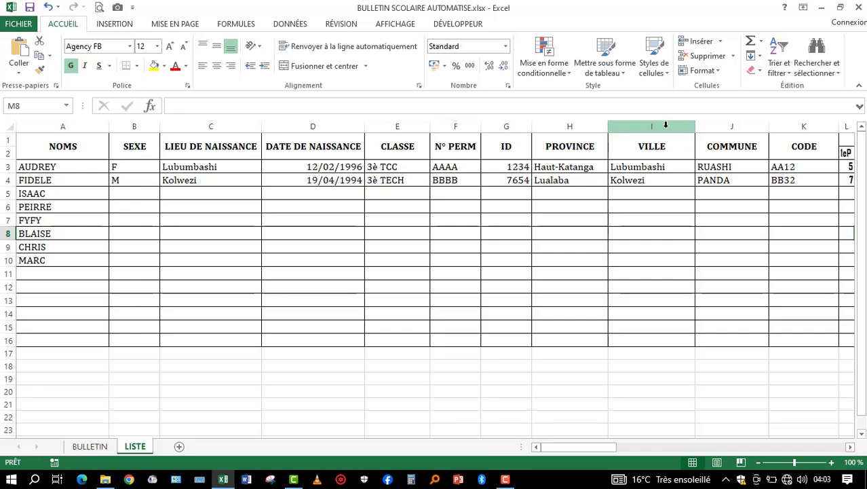
{"action": "left_click", "coordinate": [90, 449]}
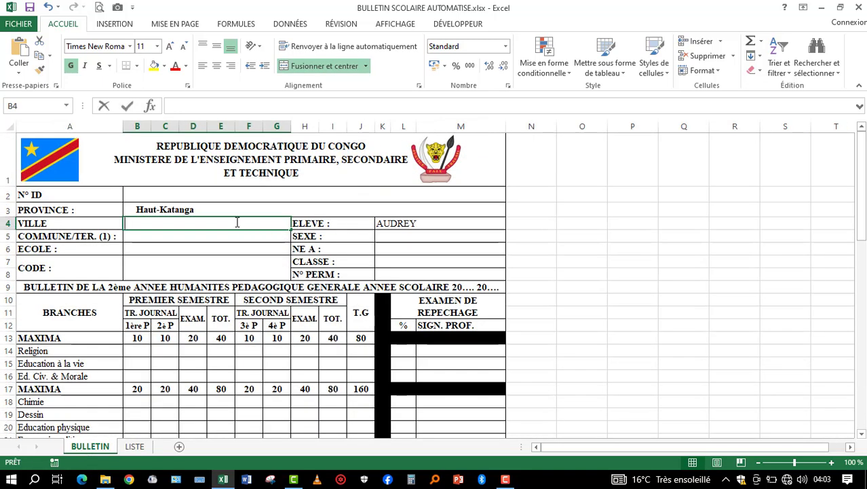
{"action": "double_click", "coordinate": [237, 222]}
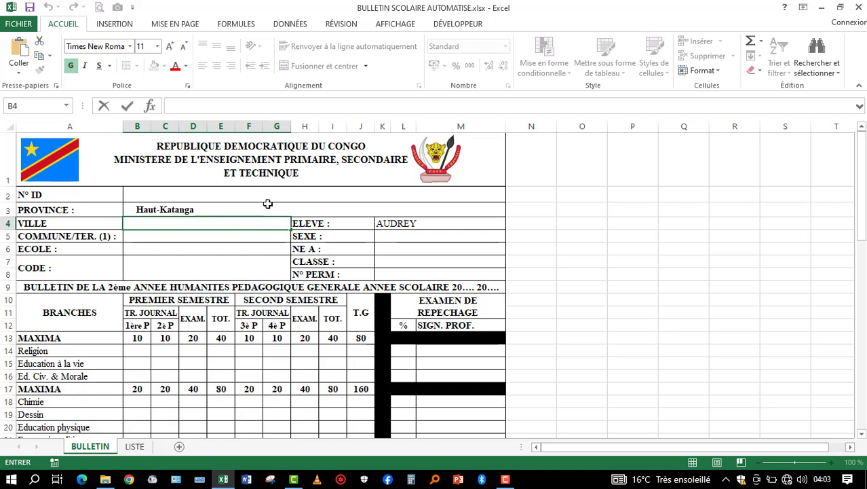
{"action": "left_click", "coordinate": [268, 204]}
{"action": "left_click", "coordinate": [244, 222]}
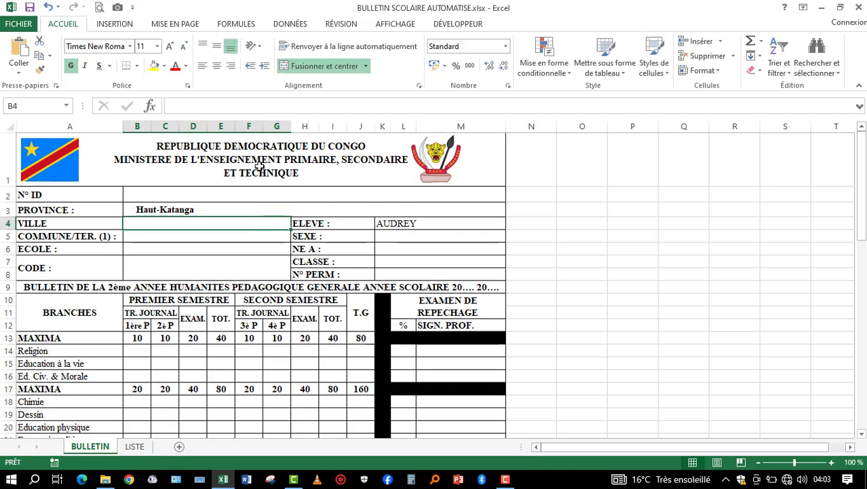
{"action": "left_click", "coordinate": [254, 105]}
{"action": "key", "text": "ctrl+v"}
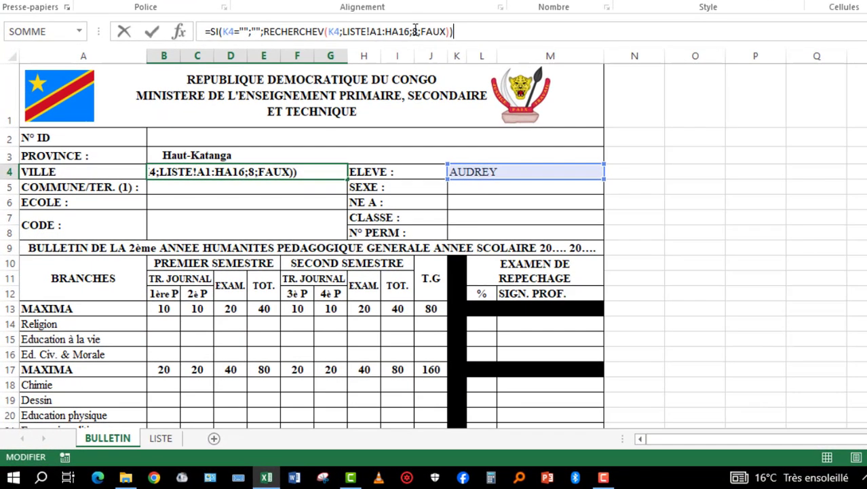
{"action": "left_click", "coordinate": [418, 32]}
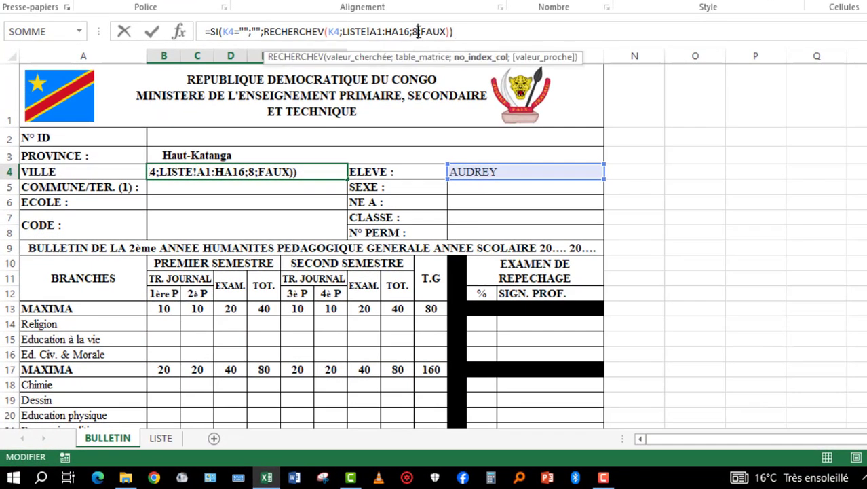
{"action": "key", "text": "BackSpace"}
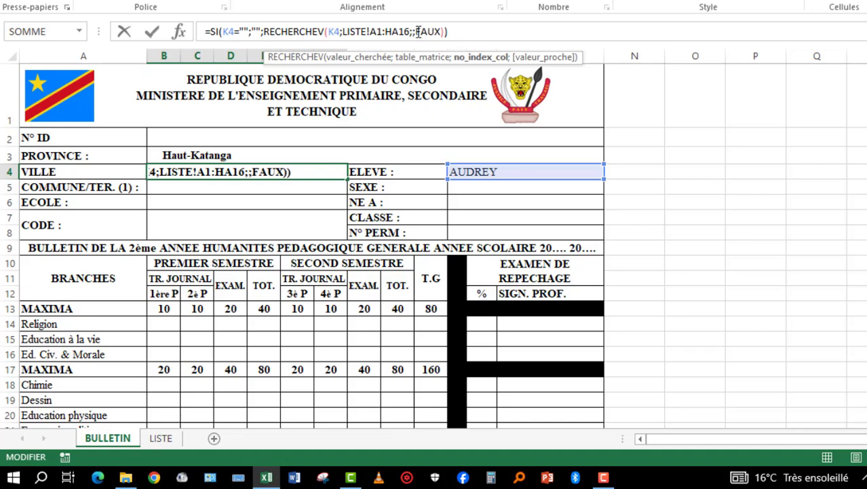
{"action": "type", "text": "9"}
{"action": "key", "text": "Return"}
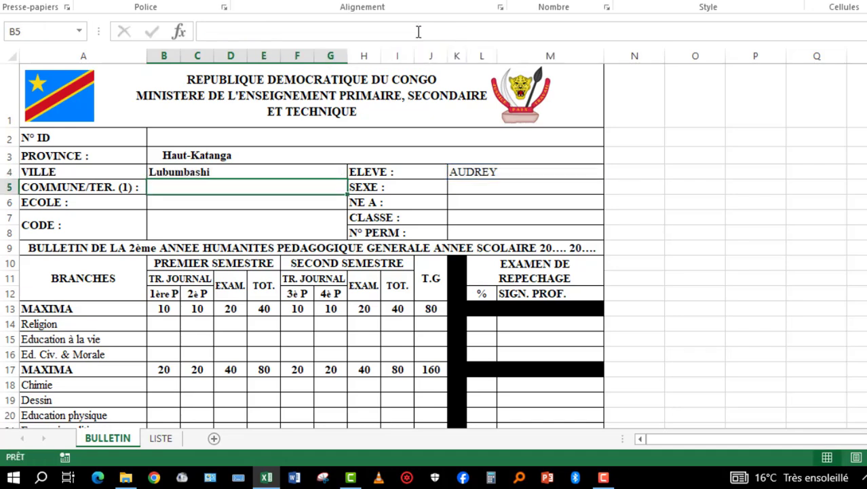
{"action": "left_click", "coordinate": [202, 170]}
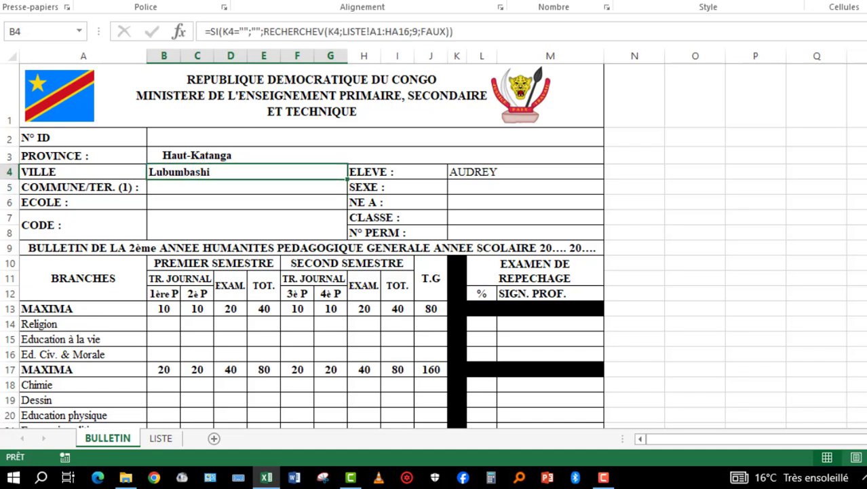
{"action": "key", "text": "ctrl+alt+Tab"}
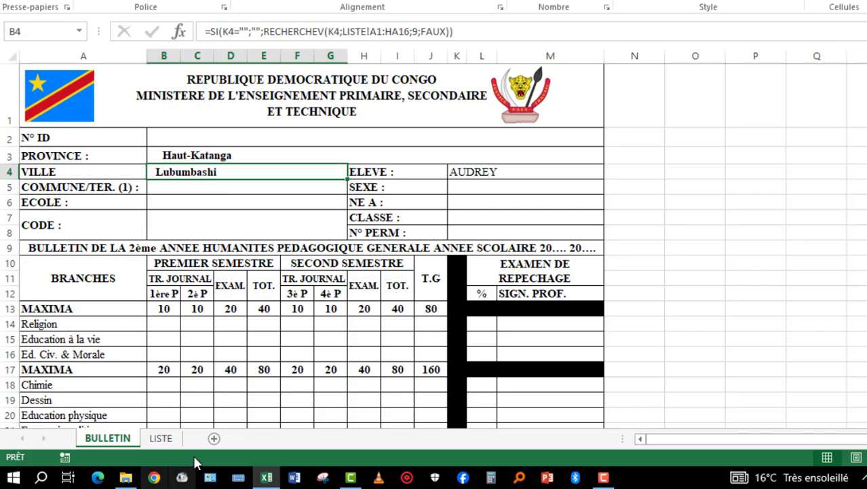
- Fill the COMMUNE/TER. cell B5 with the copied formula, using column index 10 from the LISTE table
{"action": "left_click", "coordinate": [161, 438]}
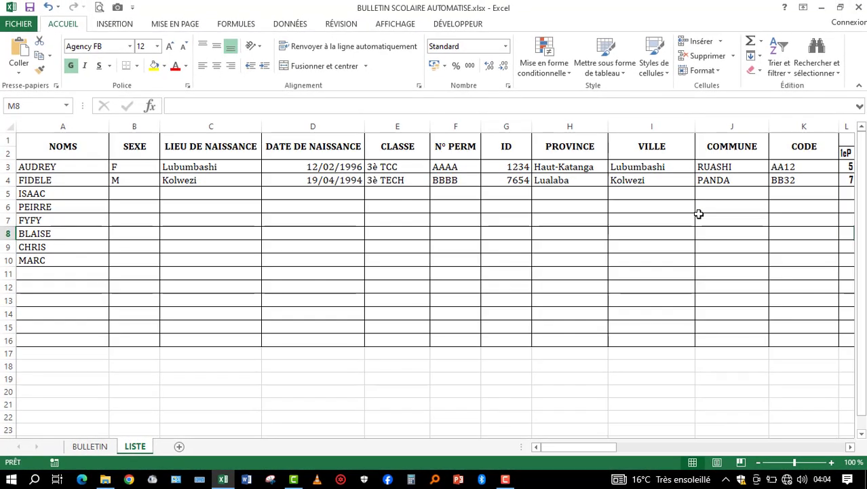
{"action": "left_click", "coordinate": [91, 446]}
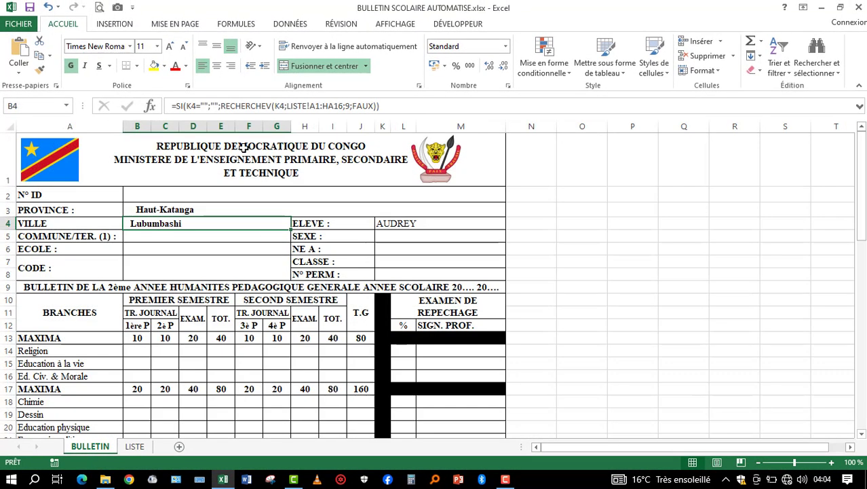
{"action": "double_click", "coordinate": [171, 235]}
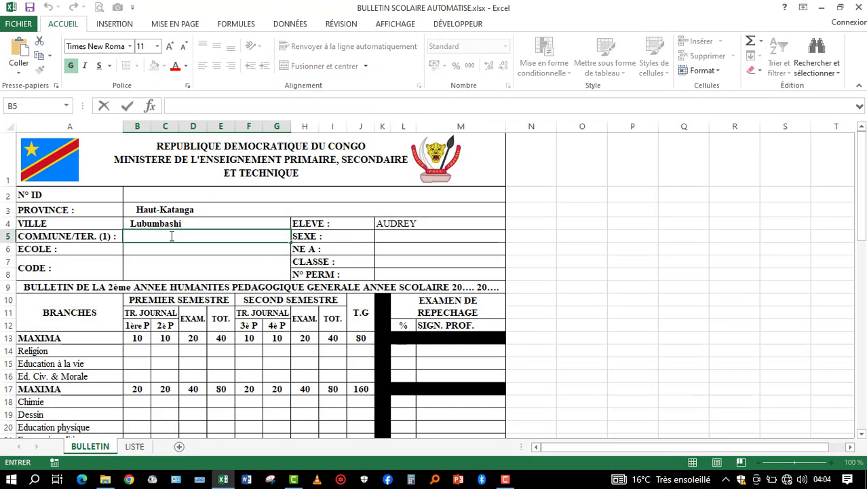
{"action": "left_click", "coordinate": [227, 105]}
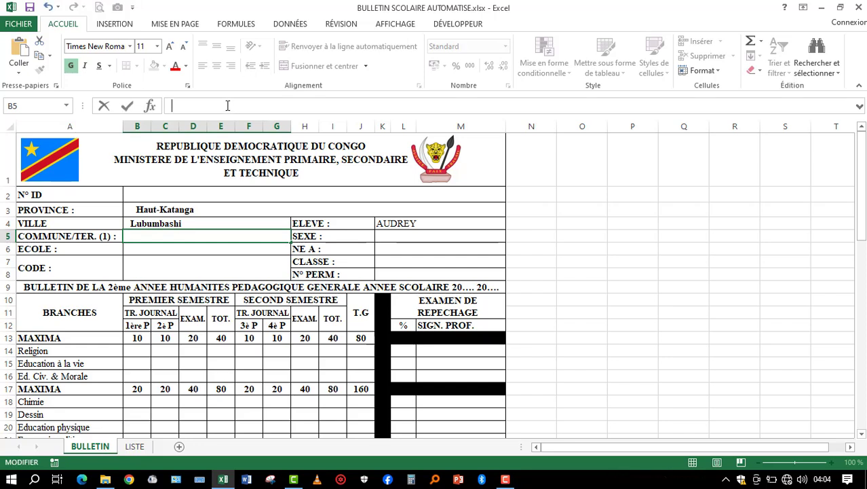
{"action": "type", "text": "=SI(K4=\"\";\"\";RECHERCHEV(K4;LISTE!A1:HA16;8;FAUX))"}
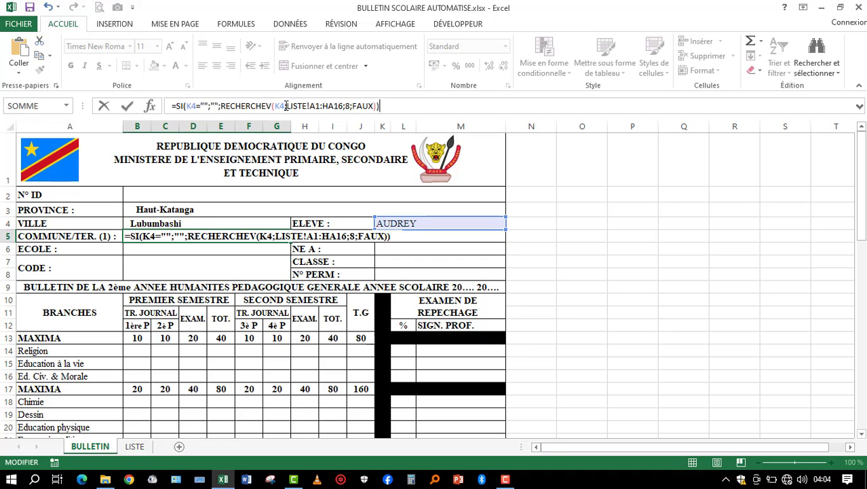
{"action": "left_click", "coordinate": [349, 106]}
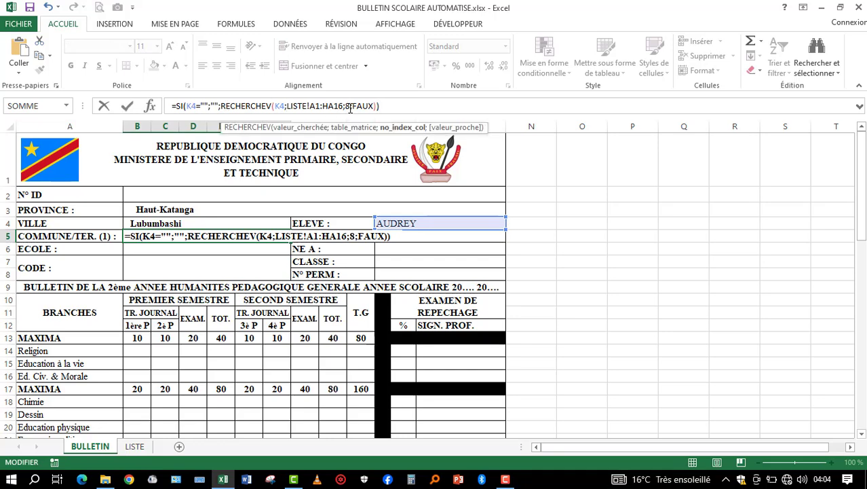
{"action": "key", "text": "BackSpace"}
{"action": "type", "text": "10"}
{"action": "key", "text": "Return"}
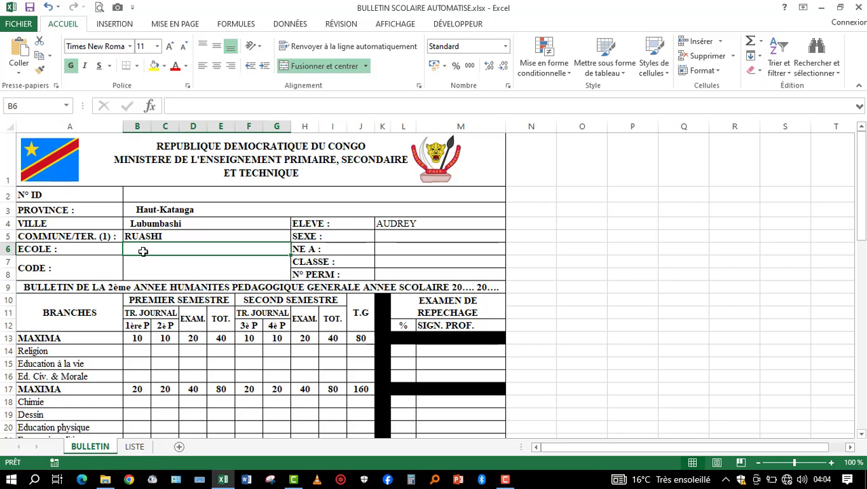
- Enter the school name C.S FIDELE CK in the ECOLE cell B6
{"action": "type", "text": "C"}
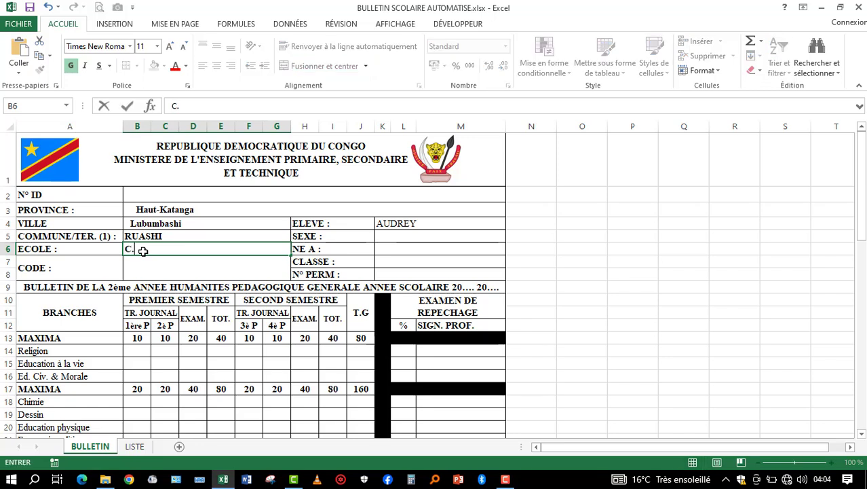
{"action": "type", "text": ".S FIDELE CK"}
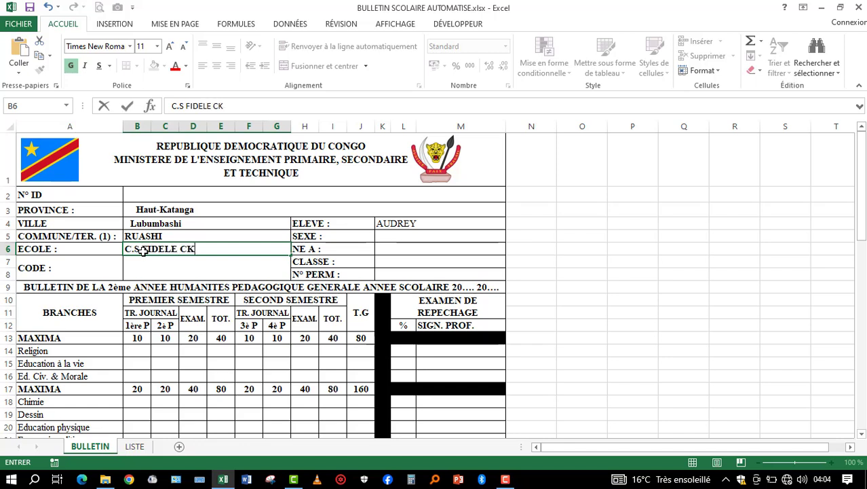
{"action": "left_click", "coordinate": [236, 258]}
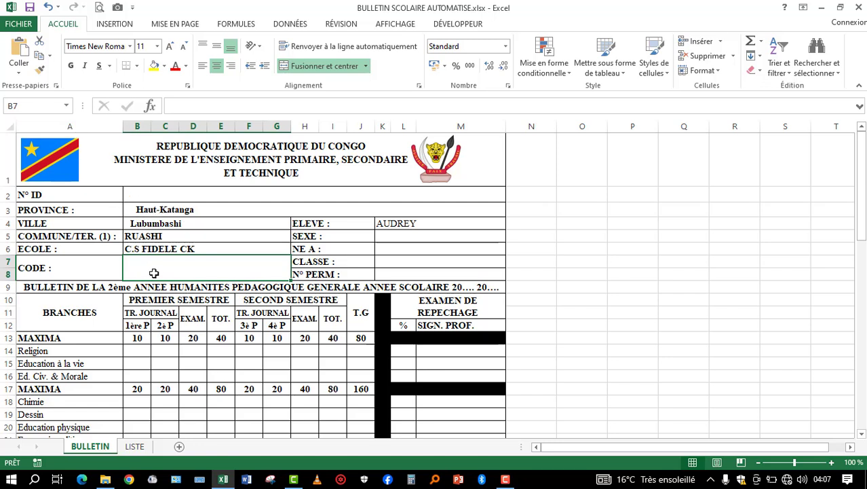
{"action": "left_click", "coordinate": [226, 102]}
{"action": "type", "text": "=SI(K4=\"\";\"\";RECHERCHEV(K4;LISTE!A1:HA16;8;FAUX))"}
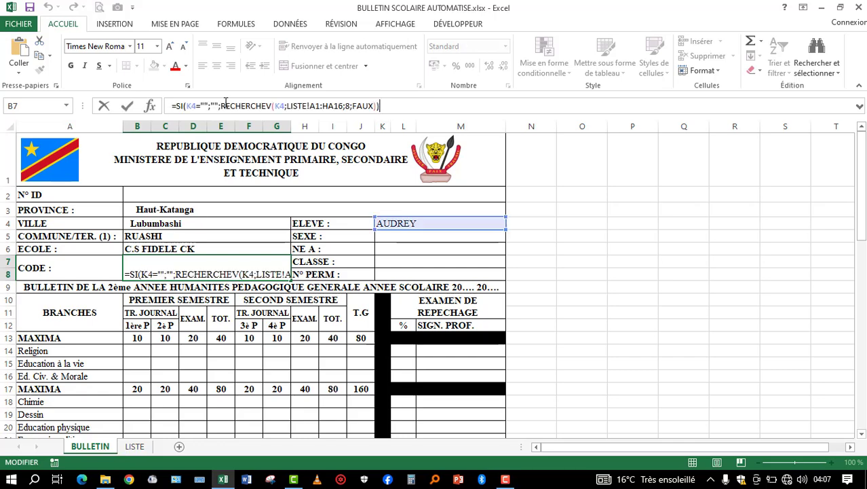
{"action": "key", "text": "BackSpace"}
{"action": "key", "text": "BackSpace"}
{"action": "key", "text": "BackSpace"}
{"action": "key", "text": "BackSpace"}
{"action": "key", "text": "BackSpace"}
{"action": "key", "text": "BackSpace"}
{"action": "key", "text": "BackSpace"}
{"action": "key", "text": "BackSpace"}
{"action": "key", "text": "BackSpace"}
{"action": "key", "text": "BackSpace"}
{"action": "key", "text": "BackSpace"}
{"action": "key", "text": "BackSpace"}
{"action": "key", "text": "BackSpace"}
{"action": "key", "text": "BackSpace"}
{"action": "key", "text": "BackSpace"}
{"action": "key", "text": "BackSpace"}
{"action": "key", "text": "BackSpace"}
{"action": "key", "text": "BackSpace"}
{"action": "key", "text": "BackSpace"}
{"action": "key", "text": "BackSpace"}
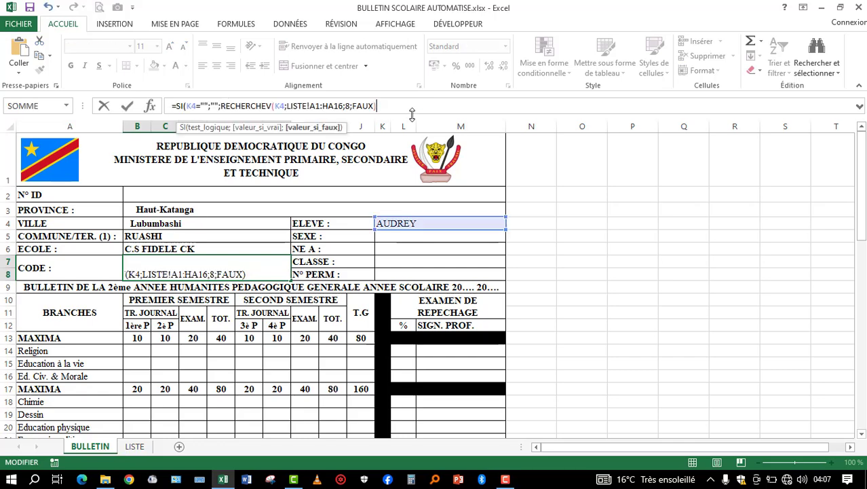
{"action": "key", "text": "BackSpace"}
{"action": "key", "text": "BackSpace"}
{"action": "key", "text": "BackSpace"}
{"action": "key", "text": "BackSpace"}
{"action": "key", "text": "BackSpace"}
{"action": "key", "text": "BackSpace"}
{"action": "key", "text": "BackSpace"}
{"action": "key", "text": "BackSpace"}
{"action": "key", "text": "BackSpace"}
{"action": "key", "text": "BackSpace"}
{"action": "key", "text": "BackSpace"}
{"action": "key", "text": "BackSpace"}
{"action": "key", "text": "BackSpace"}
{"action": "key", "text": "BackSpace"}
{"action": "key", "text": "BackSpace"}
{"action": "key", "text": "BackSpace"}
{"action": "key", "text": "BackSpace"}
{"action": "key", "text": "BackSpace"}
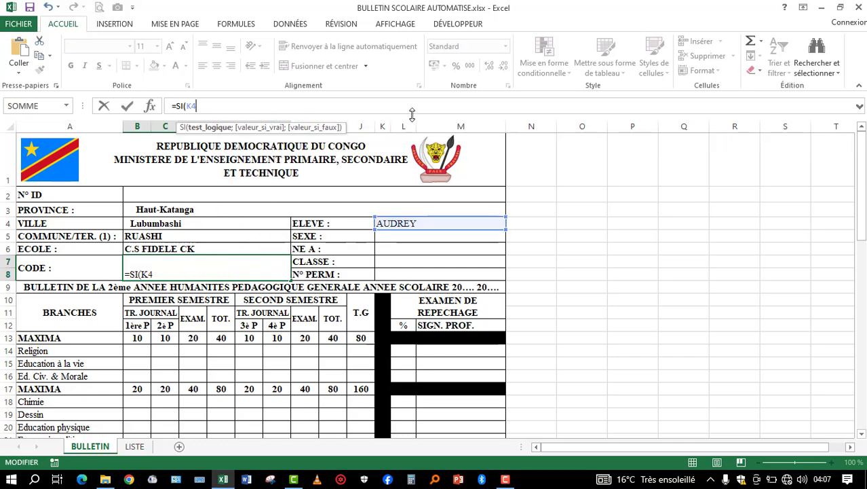
{"action": "key", "text": "Return"}
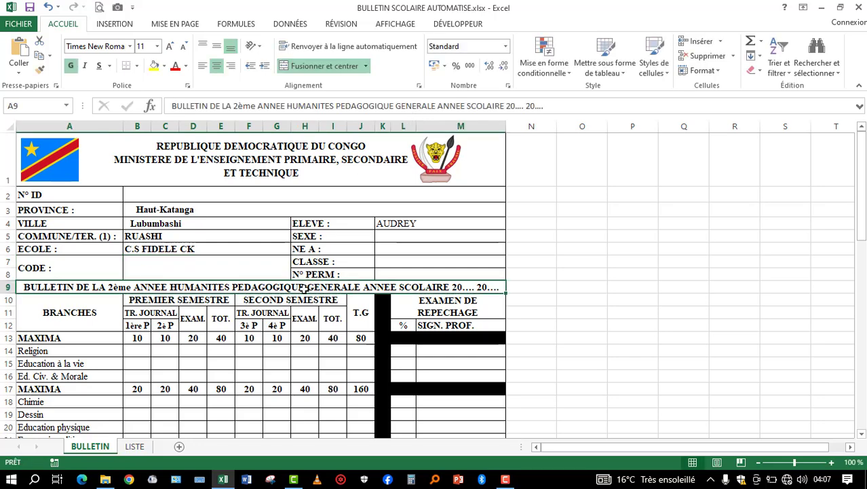
- Fill the CODE cell B7 with the copied formula, using column index 11 from the LISTE table, and centre its value vertically
{"action": "left_click", "coordinate": [171, 263]}
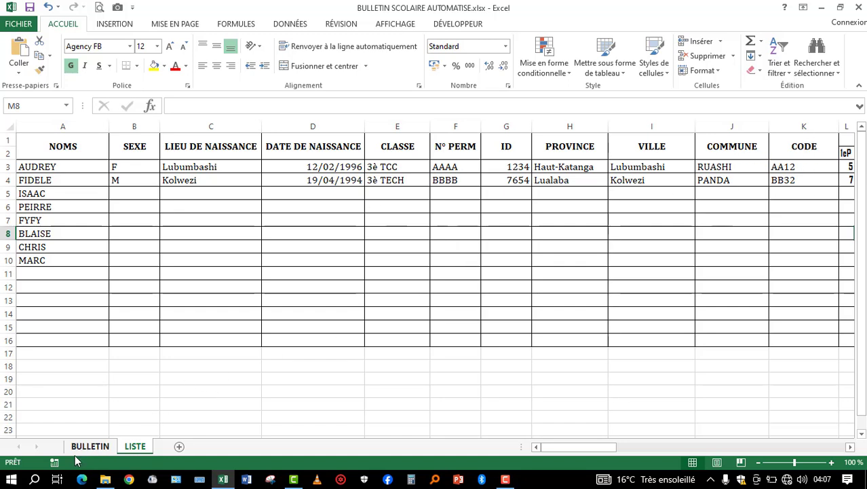
{"action": "left_click", "coordinate": [77, 452]}
{"action": "left_click", "coordinate": [296, 105]}
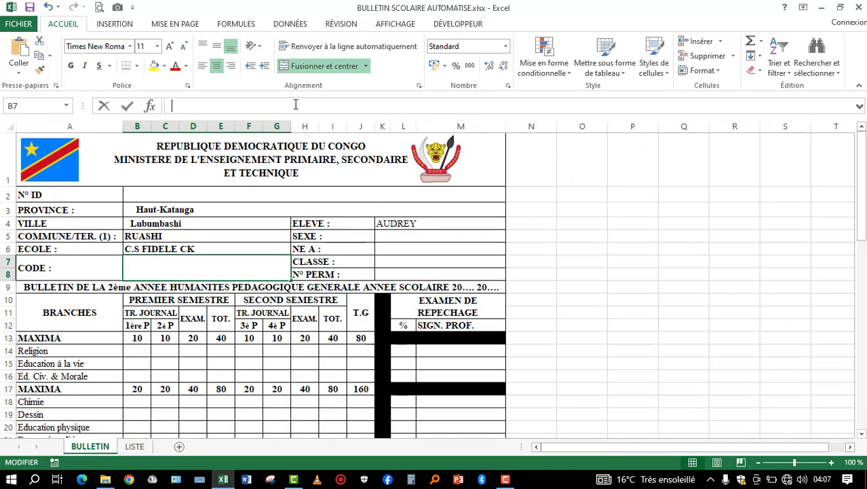
{"action": "type", "text": "=SI(K4=\"\";\"\";RECHERCHEV(K4;LISTE!A1:HA16;8;FAUX))"}
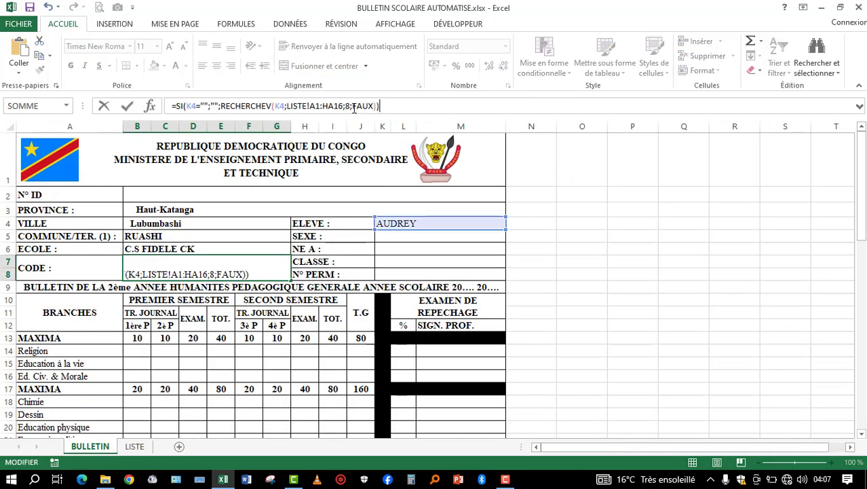
{"action": "left_click", "coordinate": [349, 105]}
{"action": "key", "text": "BackSpace"}
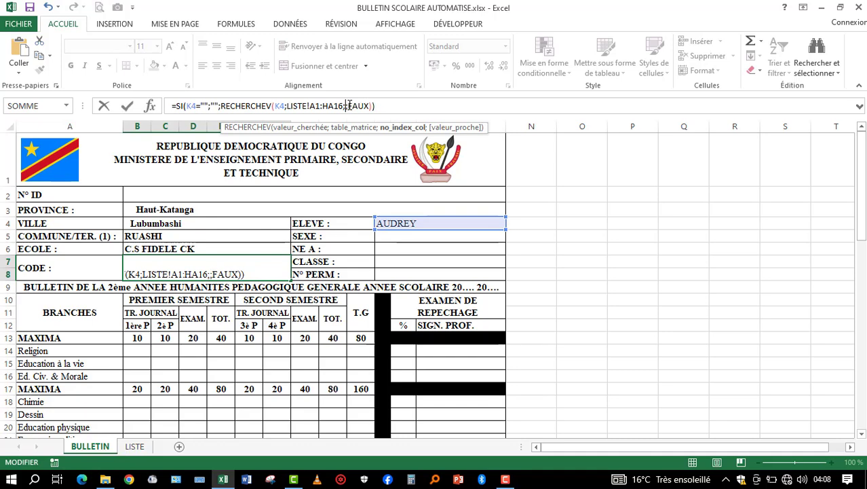
{"action": "type", "text": "11"}
{"action": "key", "text": "Return"}
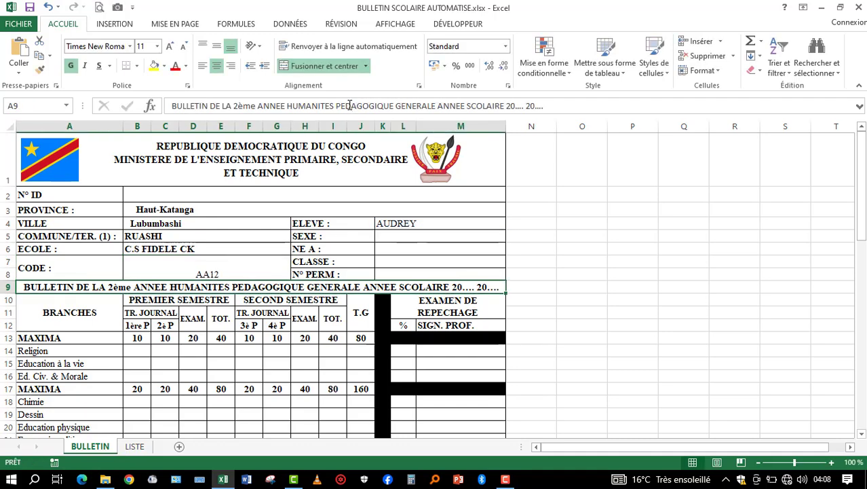
{"action": "left_click", "coordinate": [175, 271]}
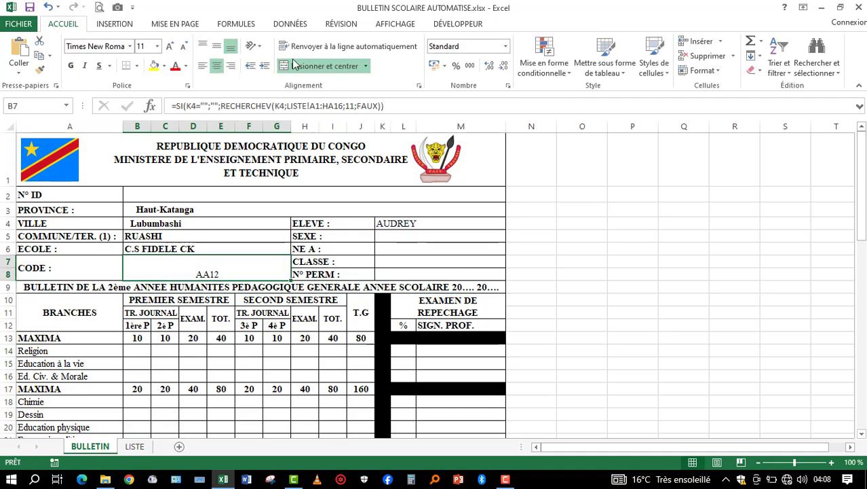
{"action": "left_click", "coordinate": [218, 48]}
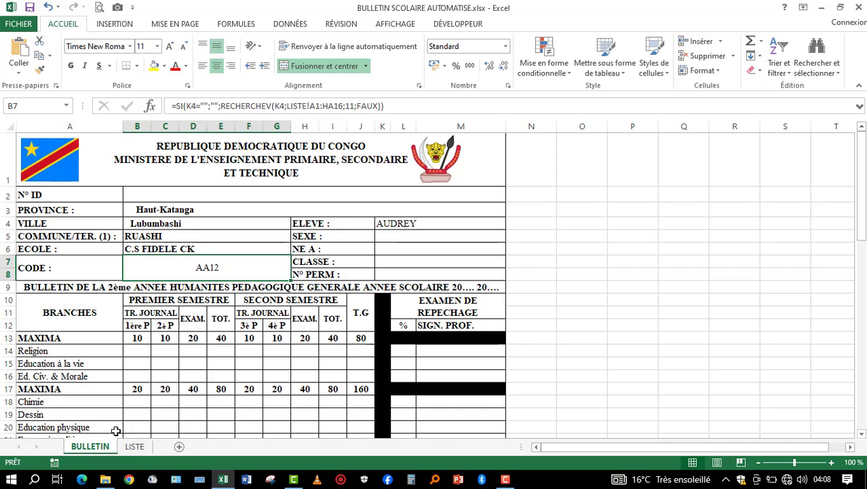
- Fill the SEXE cell K5 with the copied SI/RECHERCHEV formula, changing its column index to return the SEXE column of LISTE
{"action": "left_click", "coordinate": [415, 234]}
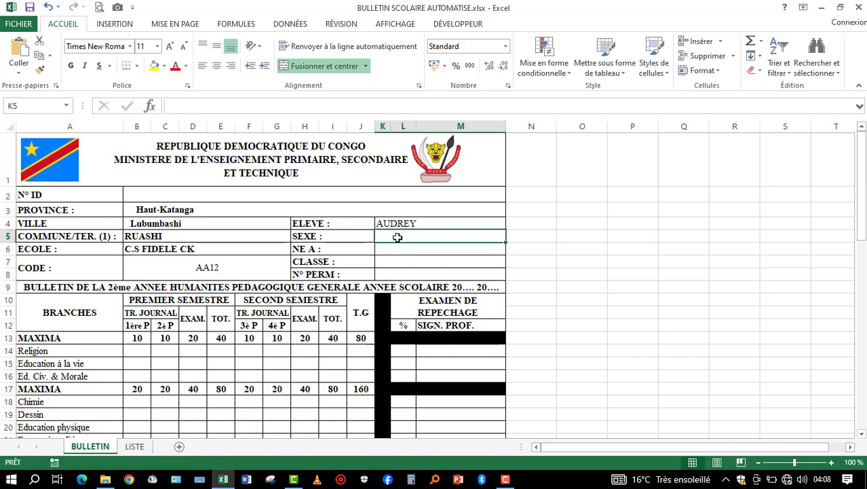
{"action": "left_click", "coordinate": [134, 452]}
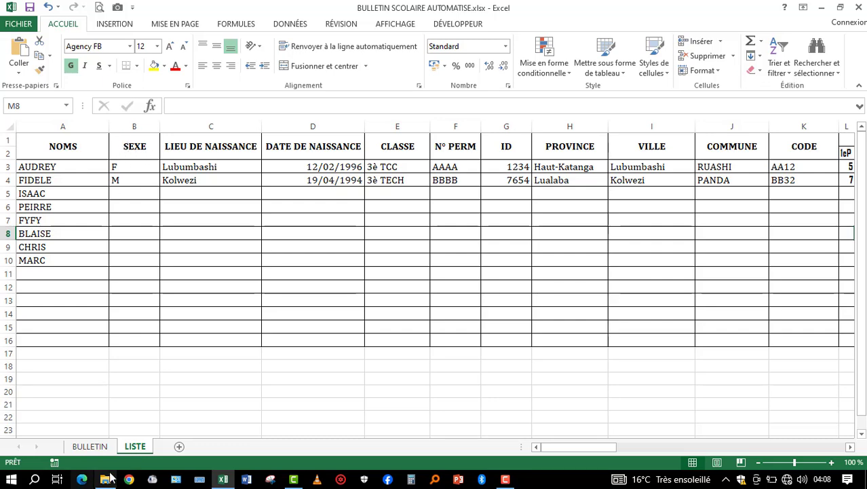
{"action": "left_click", "coordinate": [99, 448]}
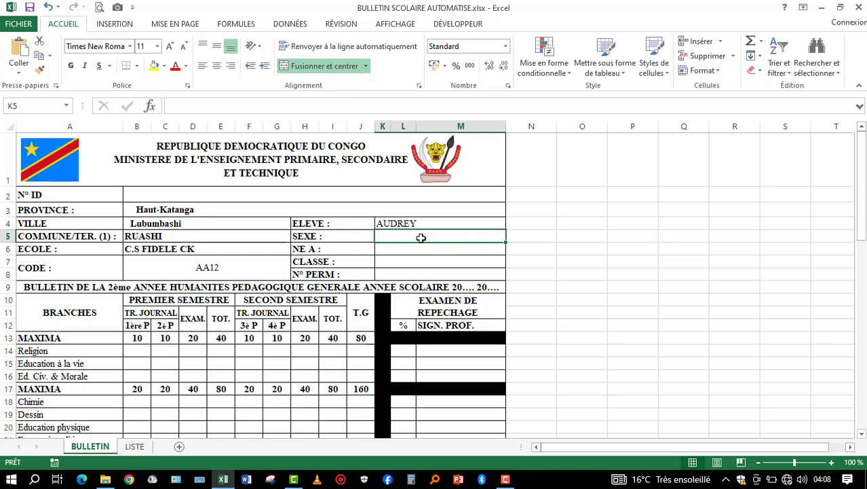
{"action": "left_click", "coordinate": [352, 106]}
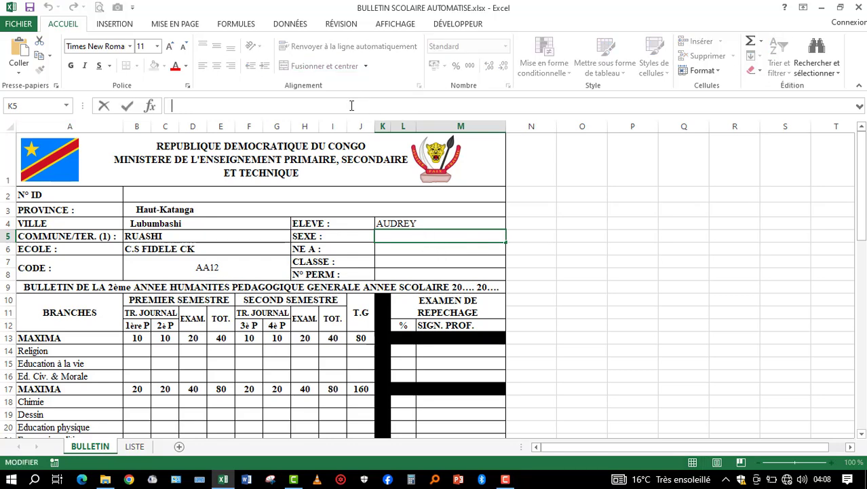
{"action": "type", "text": "=SI(K4=\"\";\"\";RECHERCHEV(K4;LISTE!A1:HA16;8;FAUX))"}
{"action": "left_click", "coordinate": [352, 106]}
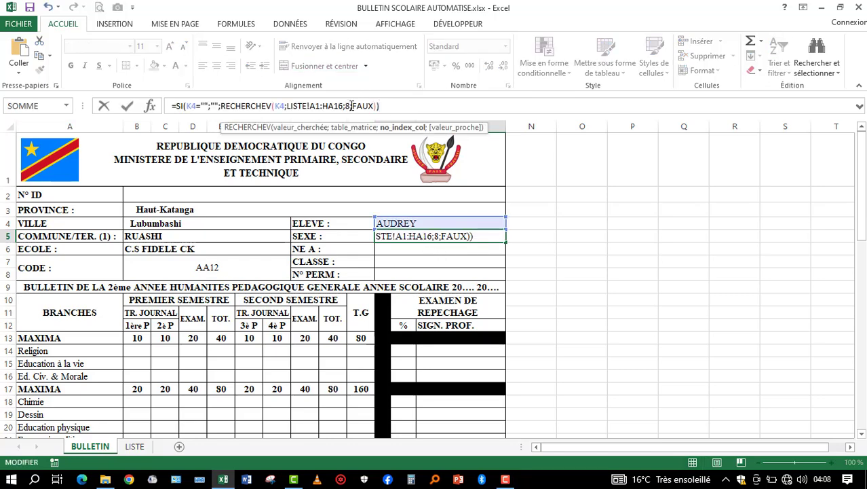
{"action": "key", "text": "Return"}
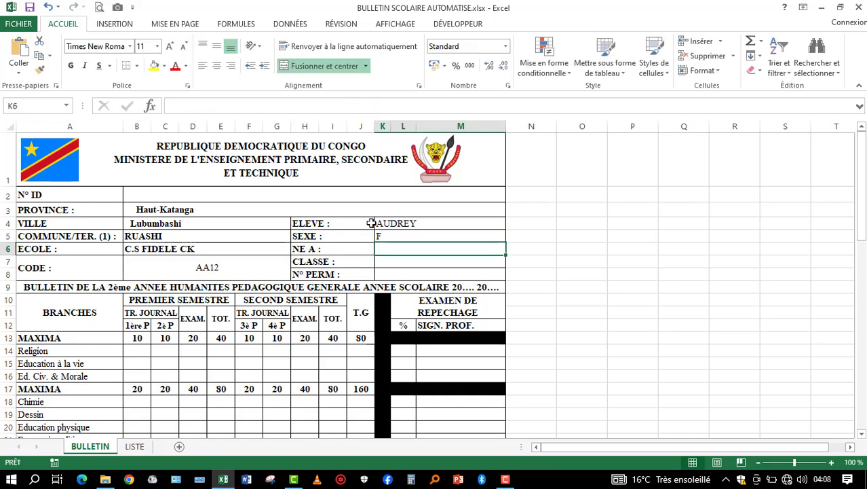
- Check the birthplace and birth date columns in LISTE, and widen column M slightly on the BULLETIN sheet
{"action": "left_click", "coordinate": [134, 447]}
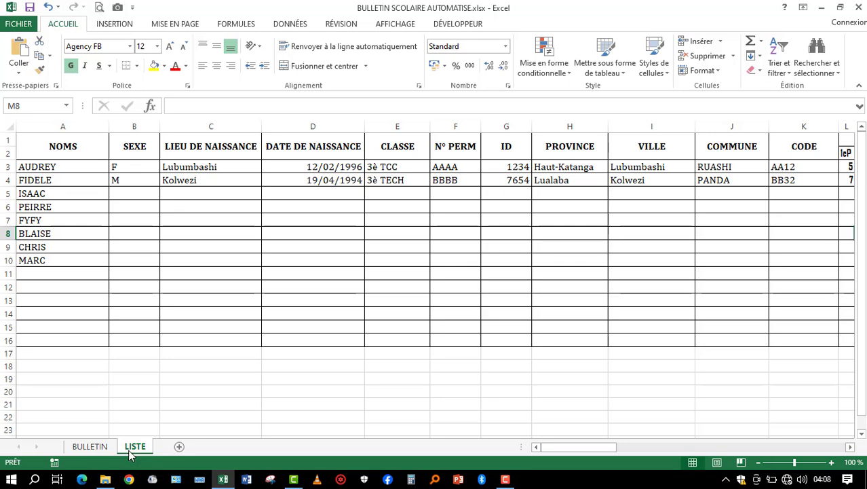
{"action": "left_click", "coordinate": [91, 447]}
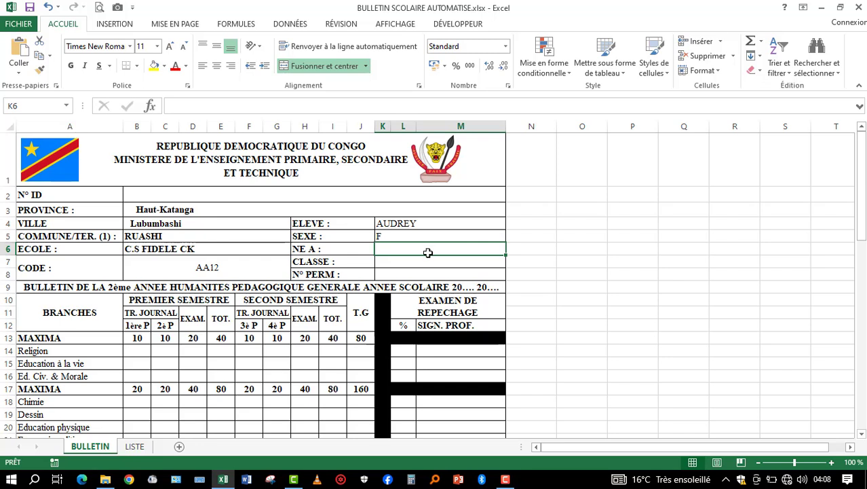
{"action": "left_click_drag", "start_coordinate": [506, 127], "coordinate": [522, 126]}
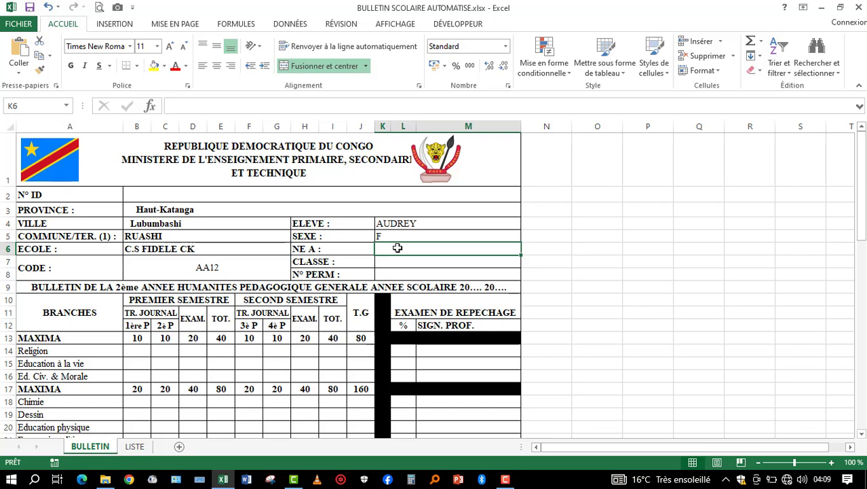
{"action": "left_click", "coordinate": [326, 101]}
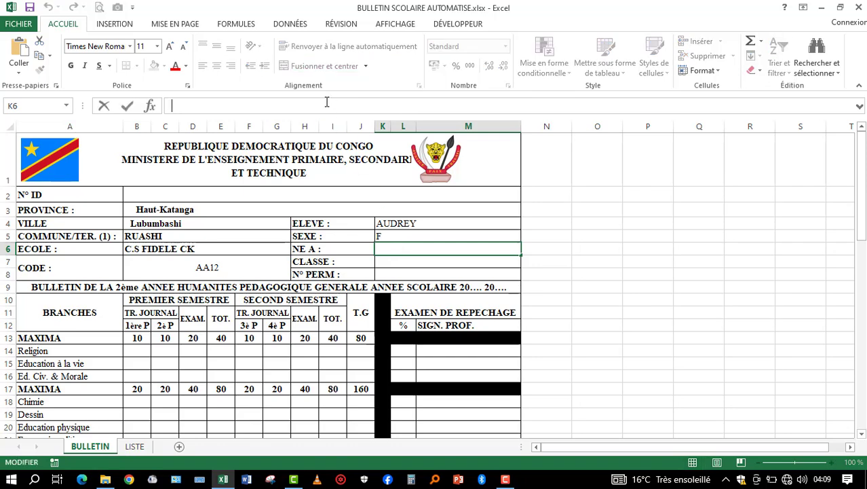
{"action": "type", "text": "=SI(K4=\"\";\"\";RECHERCHEV(K4;LISTE!A1:HA16;8;FAUX))"}
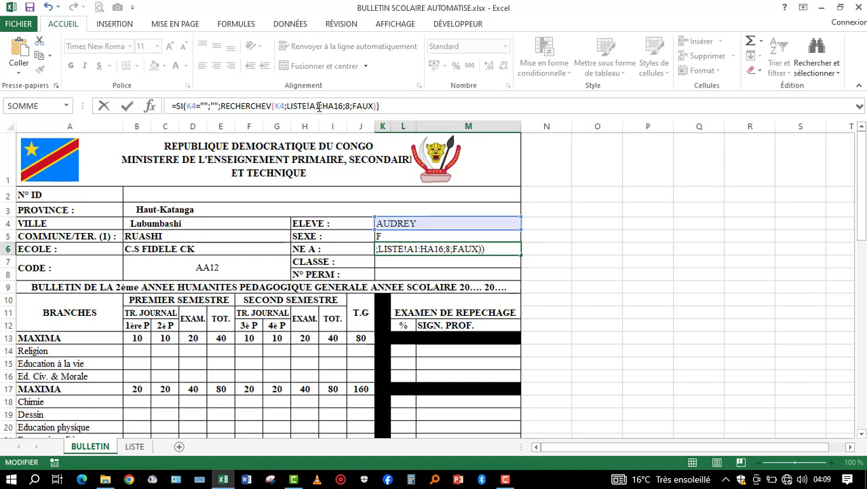
{"action": "key", "text": "BackSpace"}
{"action": "key", "text": "BackSpace"}
{"action": "key", "text": "BackSpace"}
{"action": "key", "text": "BackSpace"}
{"action": "key", "text": "BackSpace"}
{"action": "key", "text": "BackSpace"}
{"action": "key", "text": "BackSpace"}
{"action": "key", "text": "BackSpace"}
{"action": "key", "text": "BackSpace"}
{"action": "key", "text": "BackSpace"}
{"action": "key", "text": "BackSpace"}
{"action": "key", "text": "BackSpace"}
{"action": "key", "text": "BackSpace"}
{"action": "key", "text": "BackSpace"}
{"action": "key", "text": "BackSpace"}
{"action": "key", "text": "BackSpace"}
{"action": "key", "text": "BackSpace"}
{"action": "key", "text": "BackSpace"}
{"action": "key", "text": "BackSpace"}
{"action": "key", "text": "BackSpace"}
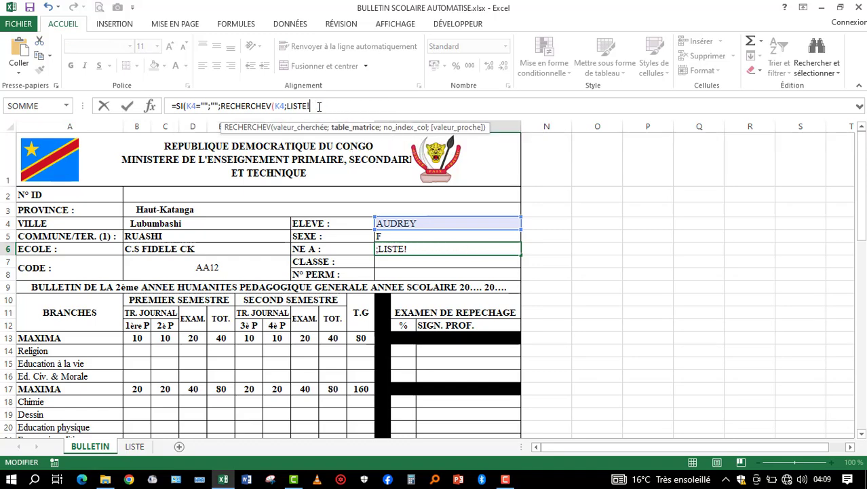
{"action": "key", "text": "BackSpace"}
{"action": "key", "text": "BackSpace"}
{"action": "key", "text": "BackSpace"}
{"action": "key", "text": "BackSpace"}
{"action": "key", "text": "BackSpace"}
{"action": "key", "text": "BackSpace"}
{"action": "key", "text": "BackSpace"}
{"action": "key", "text": "BackSpace"}
{"action": "key", "text": "BackSpace"}
{"action": "key", "text": "BackSpace"}
{"action": "key", "text": "BackSpace"}
{"action": "key", "text": "BackSpace"}
{"action": "key", "text": "BackSpace"}
{"action": "key", "text": "BackSpace"}
{"action": "key", "text": "BackSpace"}
{"action": "key", "text": "BackSpace"}
{"action": "key", "text": "BackSpace"}
{"action": "key", "text": "BackSpace"}
{"action": "key", "text": "BackSpace"}
{"action": "key", "text": "BackSpace"}
{"action": "key", "text": "Return"}
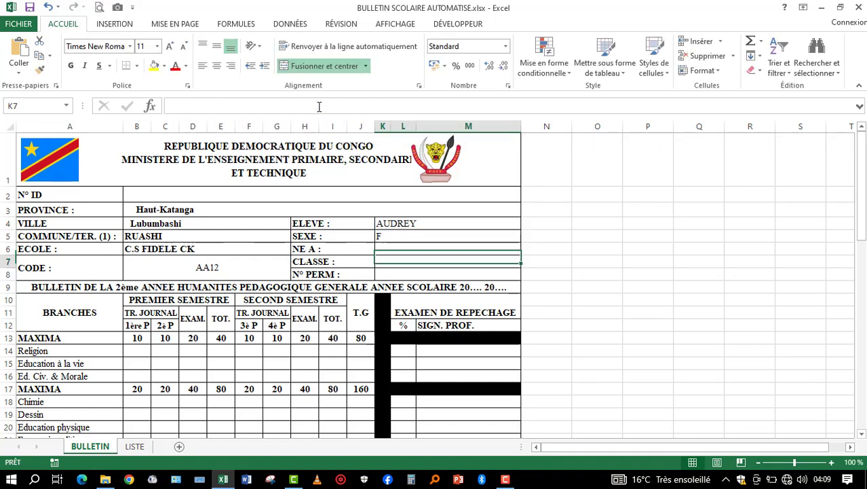
- Check the positions of the LIEU DE NAISSANCE and DATE DE NAISSANCE columns on the LISTE sheet
{"action": "left_click", "coordinate": [135, 446]}
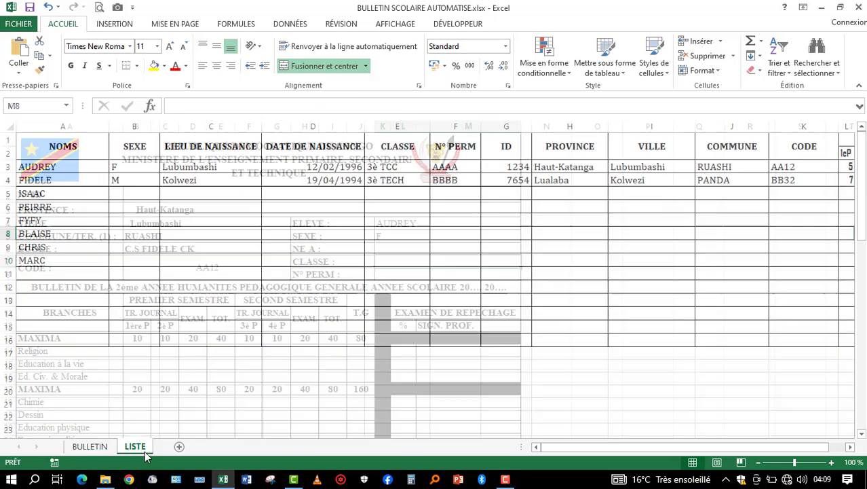
{"action": "left_click", "coordinate": [221, 144]}
{"action": "left_click", "coordinate": [277, 145]}
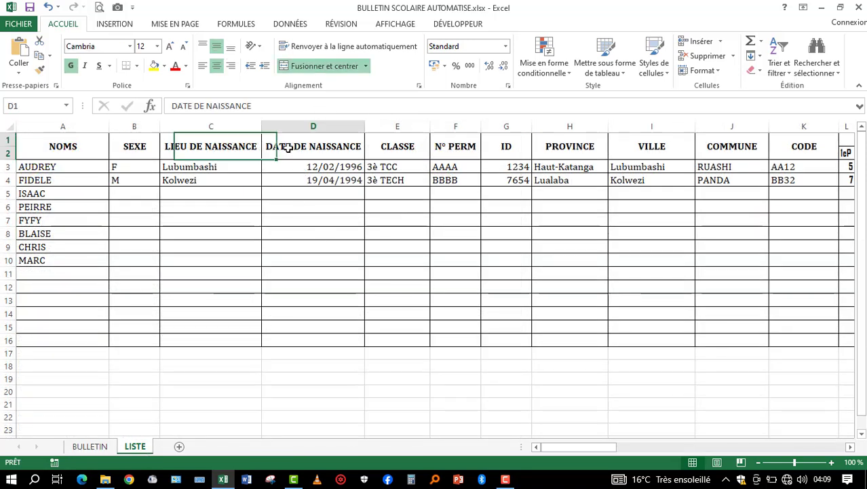
{"action": "left_click", "coordinate": [223, 147]}
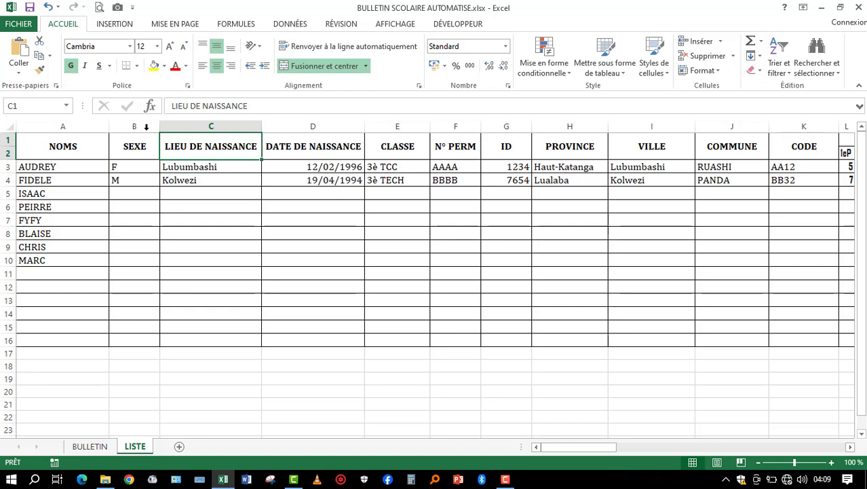
{"action": "left_click", "coordinate": [310, 154]}
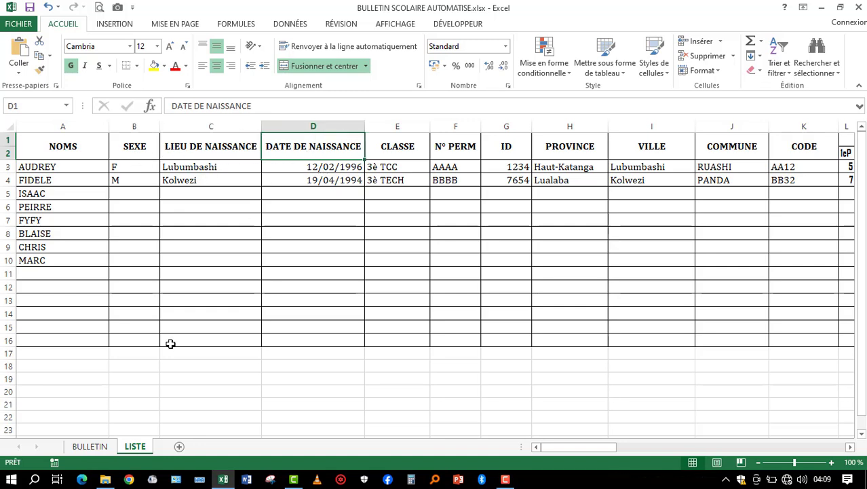
{"action": "left_click", "coordinate": [90, 446]}
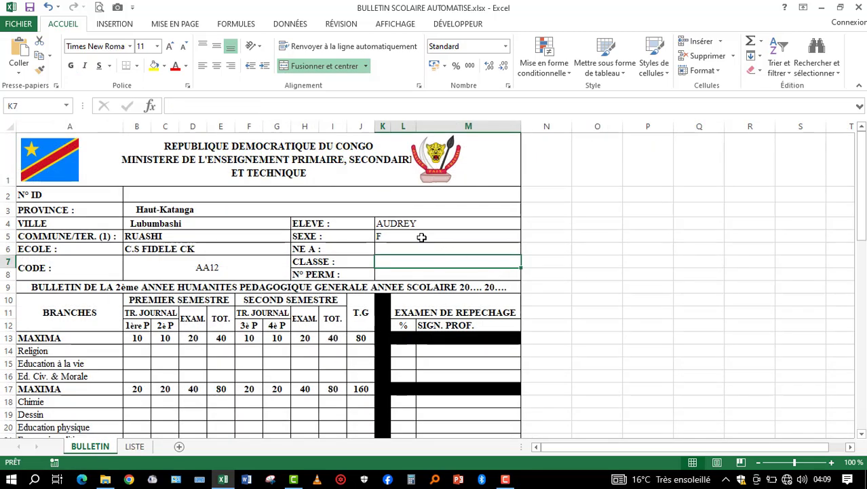
- Fill the NE A cell K6 on BULLETIN with the copied SI/RECHERCHEV formula, using column index 3 for the birthplace
{"action": "double_click", "coordinate": [405, 248]}
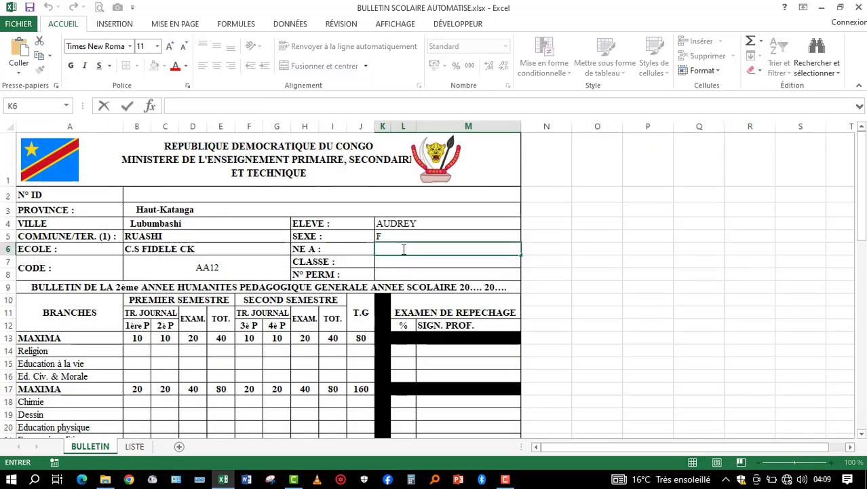
{"action": "left_click", "coordinate": [278, 106]}
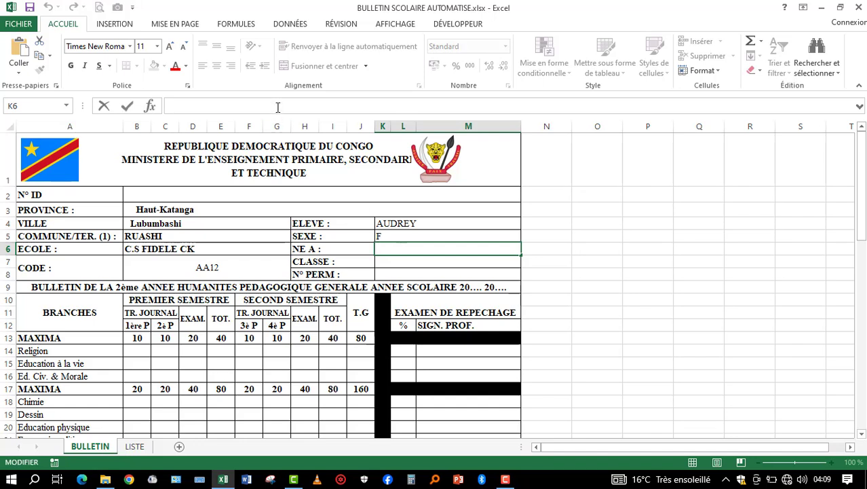
{"action": "type", "text": "=SI(K4=\"\";\"\";RECHERCHEV(K4;LISTE!A1:HA16;8;FAUX))"}
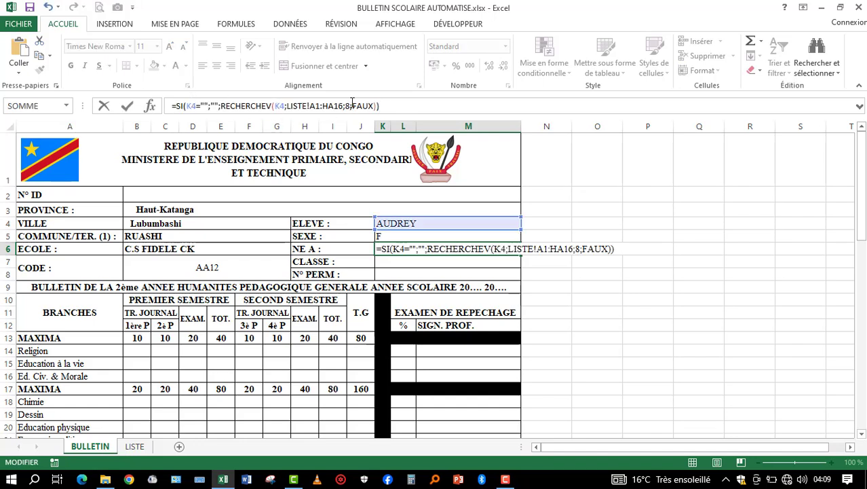
{"action": "left_click", "coordinate": [351, 102]}
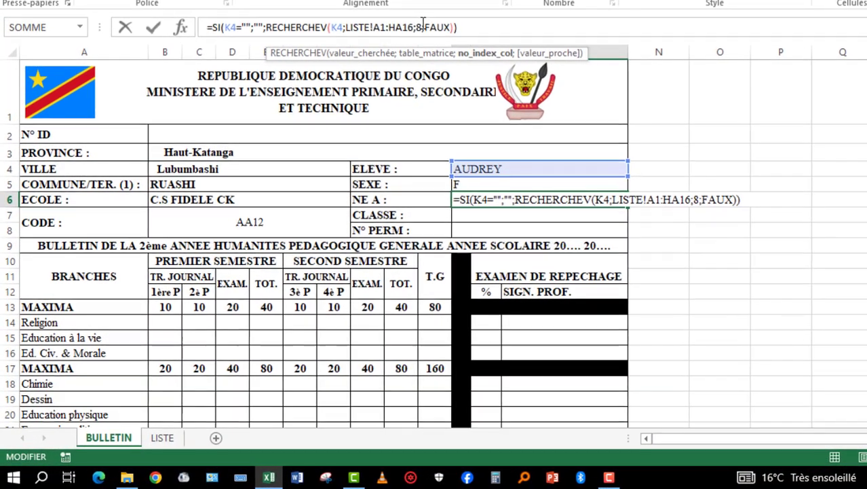
{"action": "key", "text": "BackSpace"}
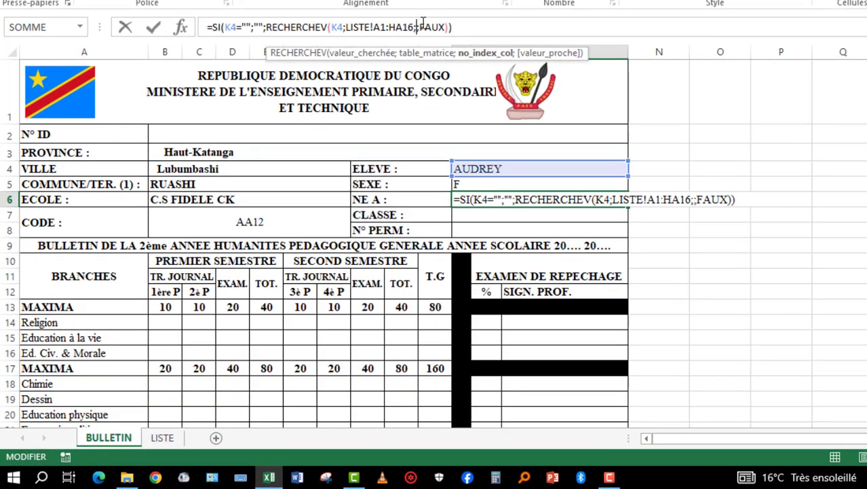
{"action": "type", "text": "3"}
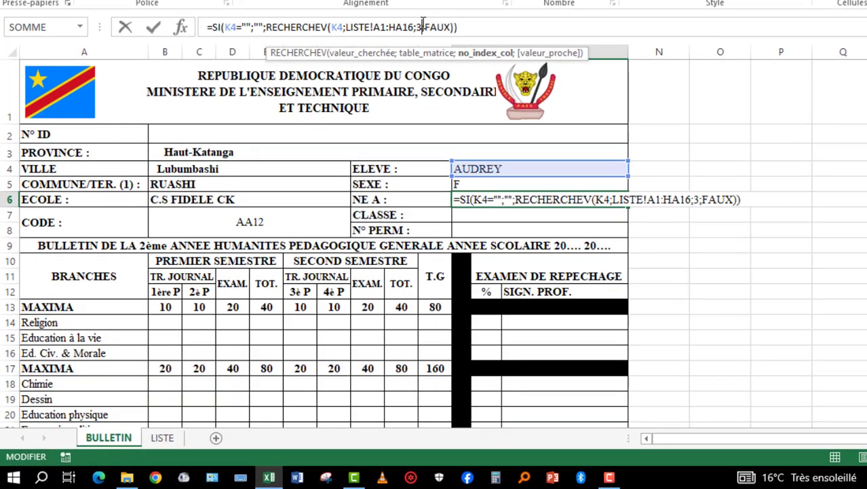
{"action": "left_click", "coordinate": [473, 28]}
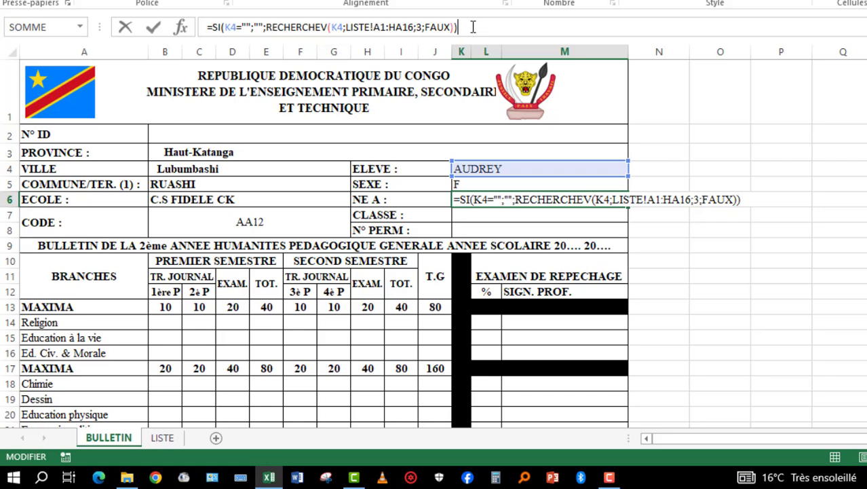
- Extend the birthplace formula in K6 with a comma separator, &","&, ready for a second lookup
{"action": "type", "text": "1"}
{"action": "key", "text": "BackSpace"}
{"action": "type", "text": "&"}
{"action": "type", "text": ";"}
{"action": "key", "text": "BackSpace"}
{"action": "type", "text": "&"}
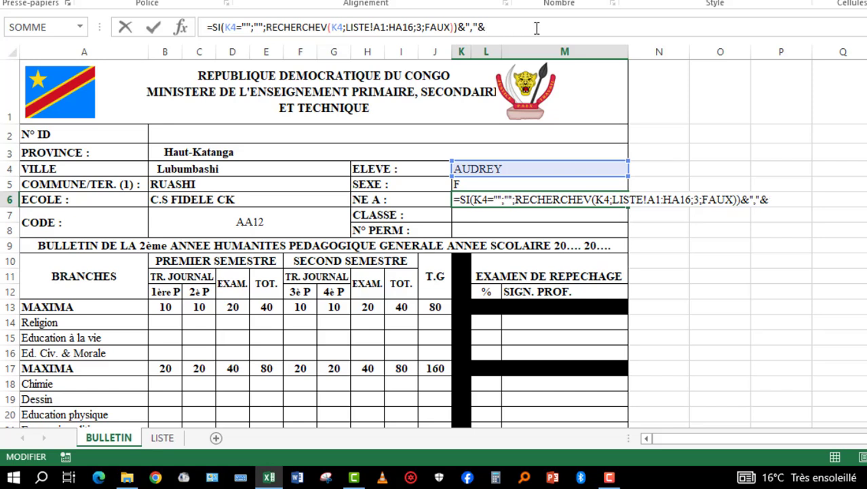
- Append a second SI/RECHERCHEV lookup with column index 4 for the birth date to the K6 formula and validate it
{"action": "type", "text": "=SI(K4=\"\";\"\";RECHERCHEV(K4;LISTE!A1:HA16;3;FAUX))"}
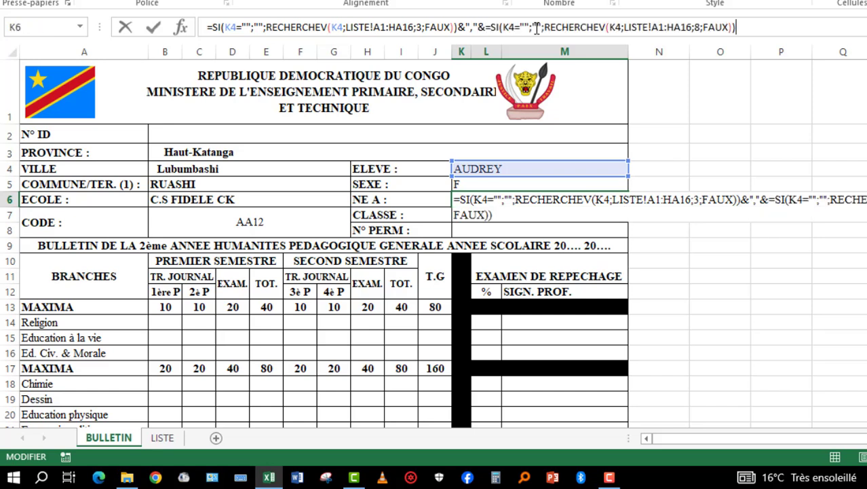
{"action": "left_click", "coordinate": [700, 27]}
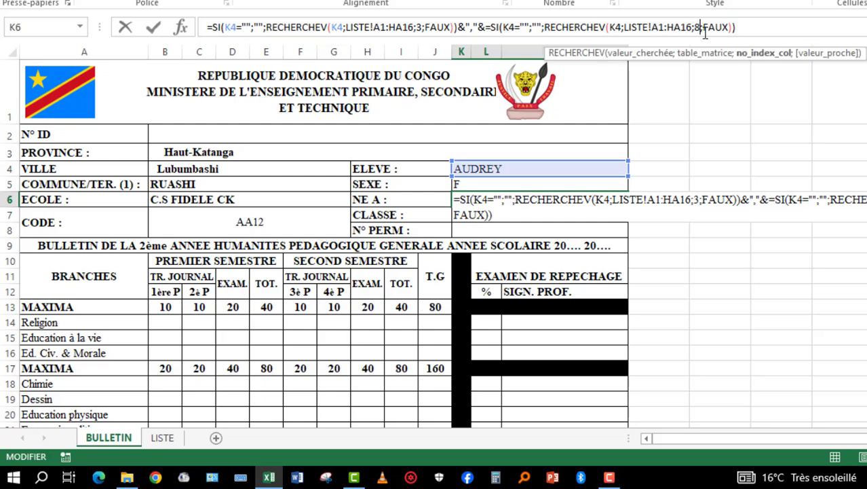
{"action": "key", "text": "BackSpace"}
{"action": "type", "text": "4"}
{"action": "left_click", "coordinate": [747, 27]}
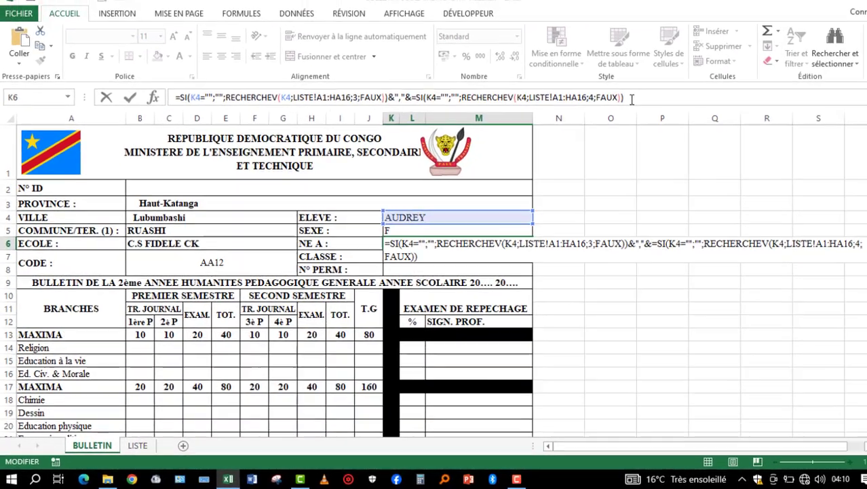
{"action": "key", "text": "Return"}
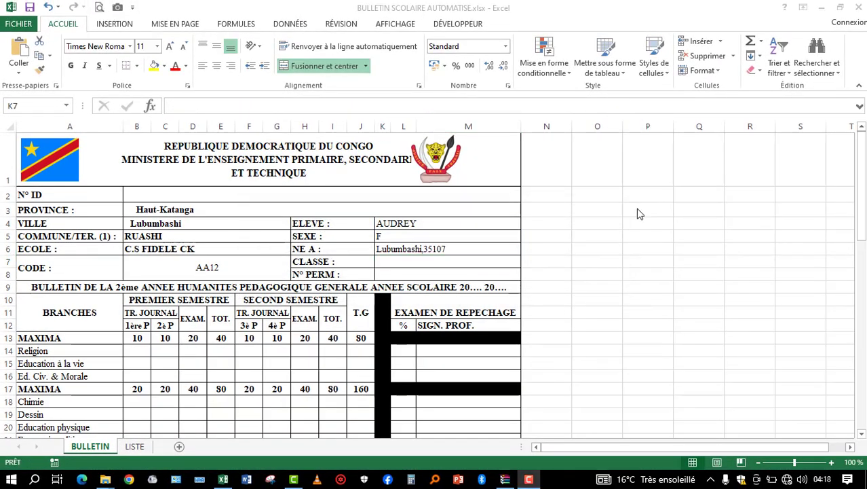
- Compare the birth date with the LISTE sheet and insert a TEXTE function before the second RECHERCHEV in the K6 formula
{"action": "left_click", "coordinate": [427, 248]}
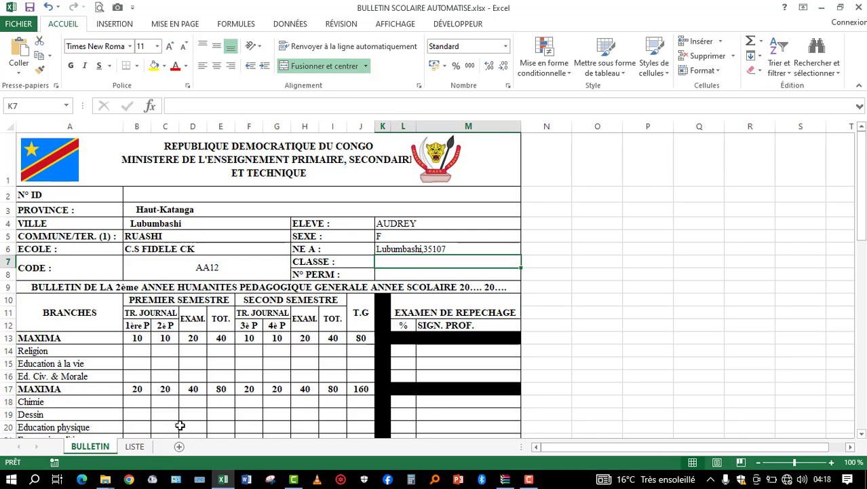
{"action": "left_click", "coordinate": [135, 447]}
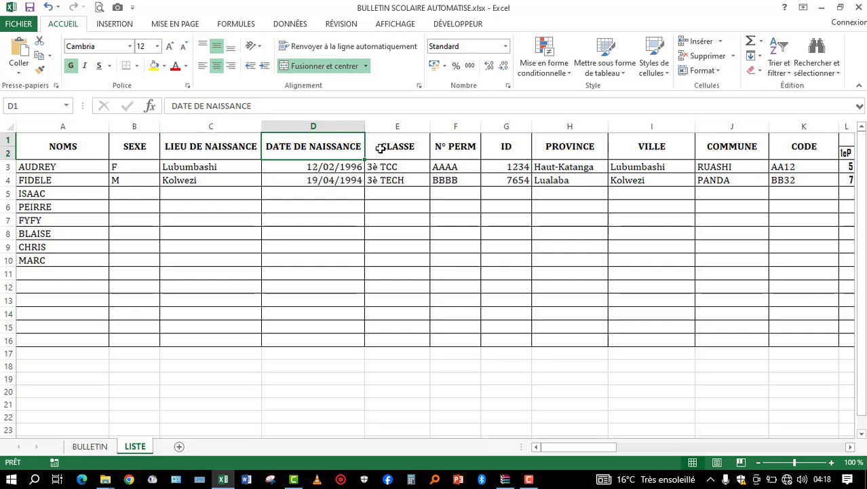
{"action": "left_click", "coordinate": [87, 448]}
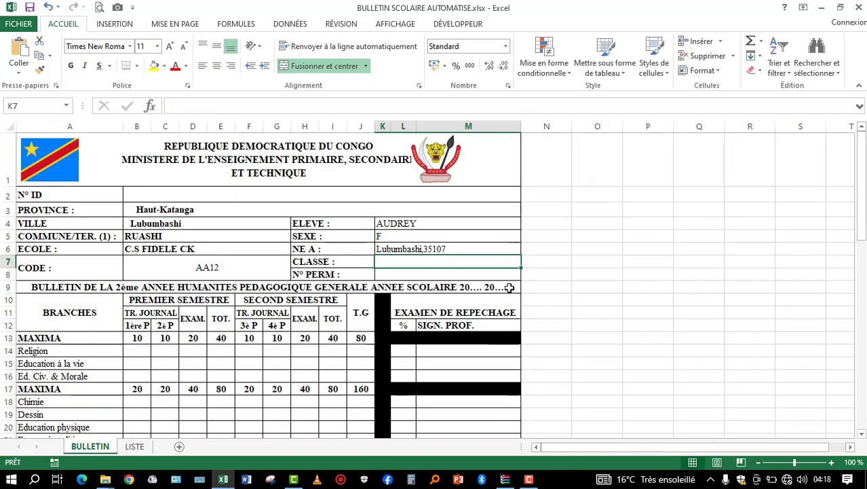
{"action": "left_click", "coordinate": [434, 248]}
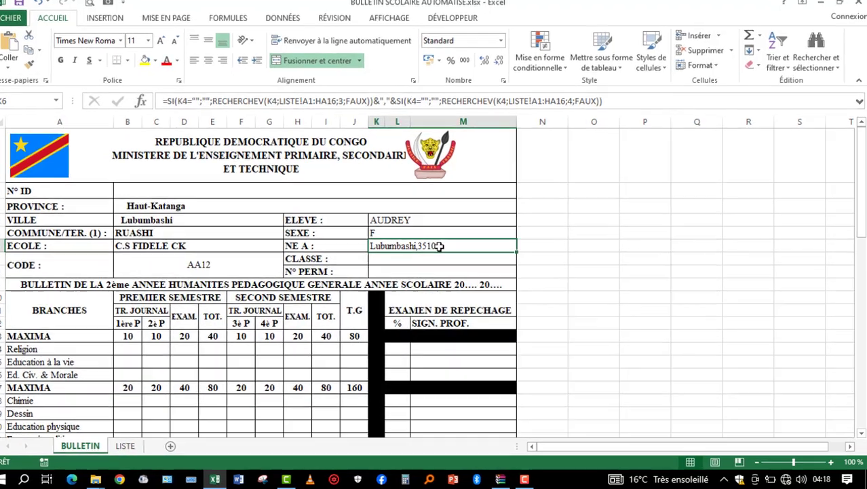
{"action": "double_click", "coordinate": [443, 249]}
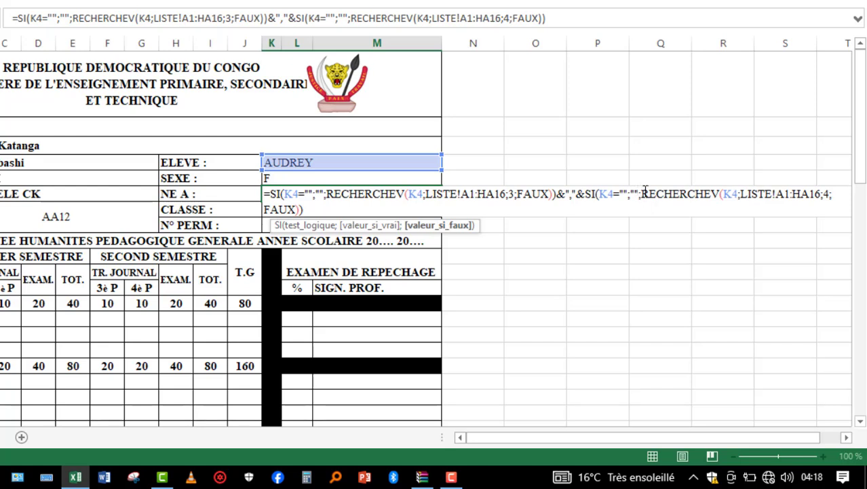
{"action": "left_click", "coordinate": [646, 193]}
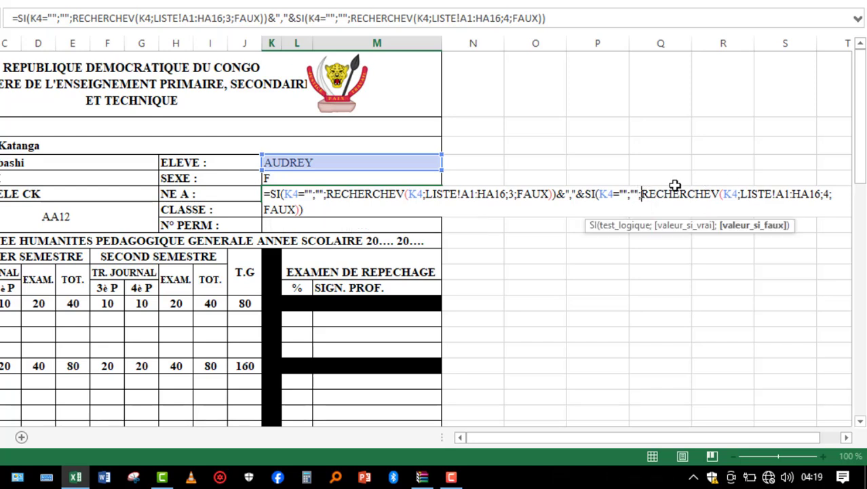
{"action": "type", "text": "text"}
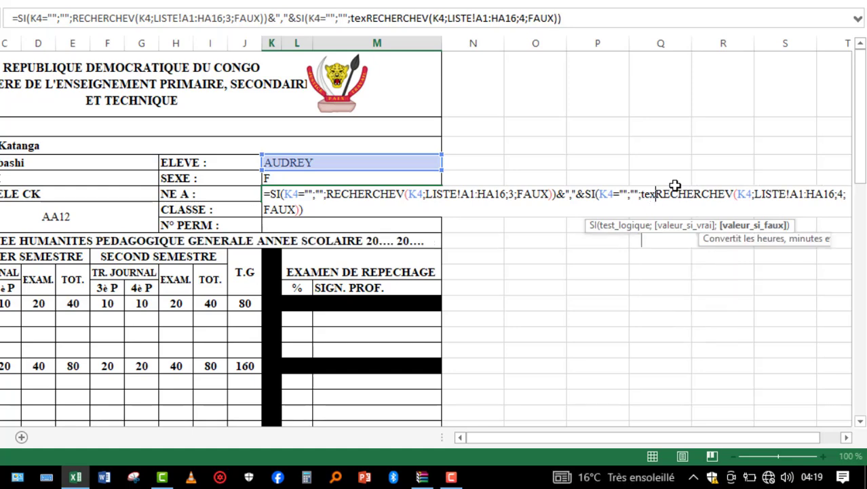
{"action": "key", "text": "Tab"}
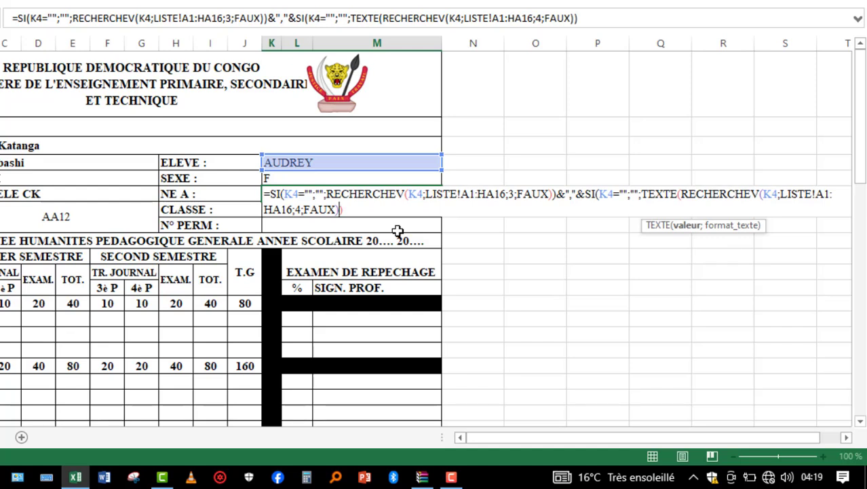
- Add the format "jj/mm/aaaa" to the TEXTE function in K6, close its brackets and validate the formula
{"action": "type", "text": ";"}
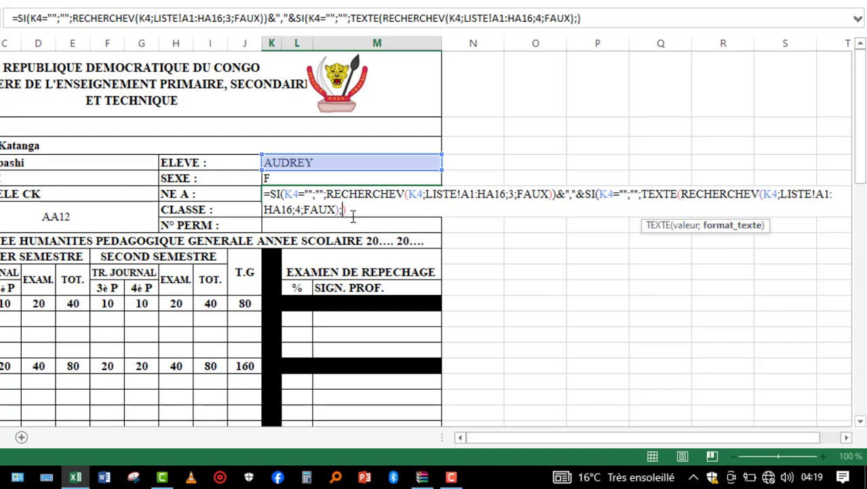
{"action": "type", "text": "\"jj/mm"}
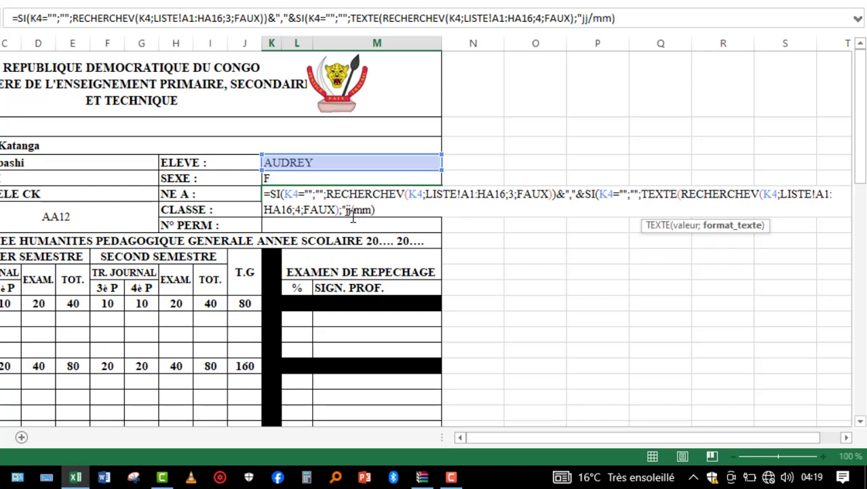
{"action": "type", "text": "/aaaa"}
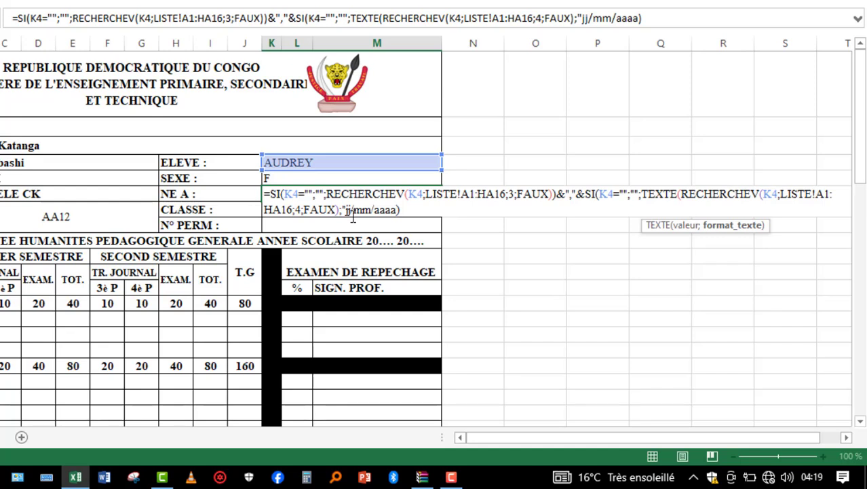
{"action": "type", "text": "\""}
{"action": "left_click", "coordinate": [414, 210]}
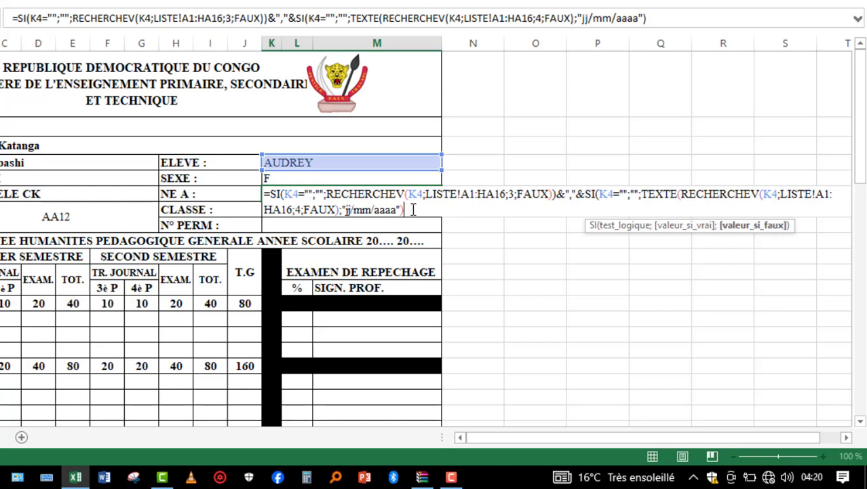
{"action": "type", "text": ")"}
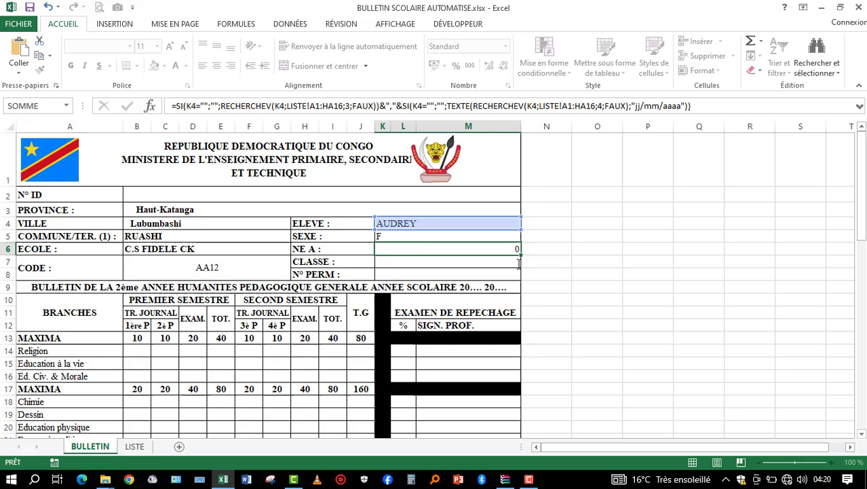
{"action": "key", "text": "Return"}
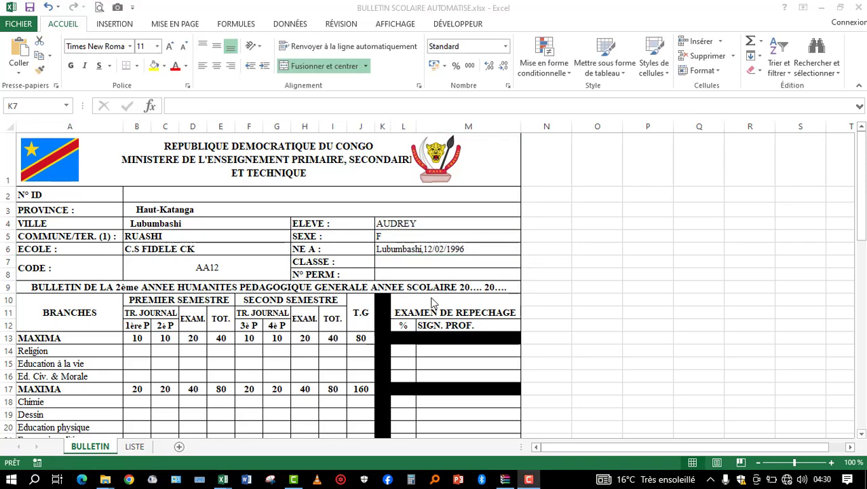
- Insert &"Le" after the comma separator in the K6 birthplace and date formula
{"action": "double_click", "coordinate": [423, 249]}
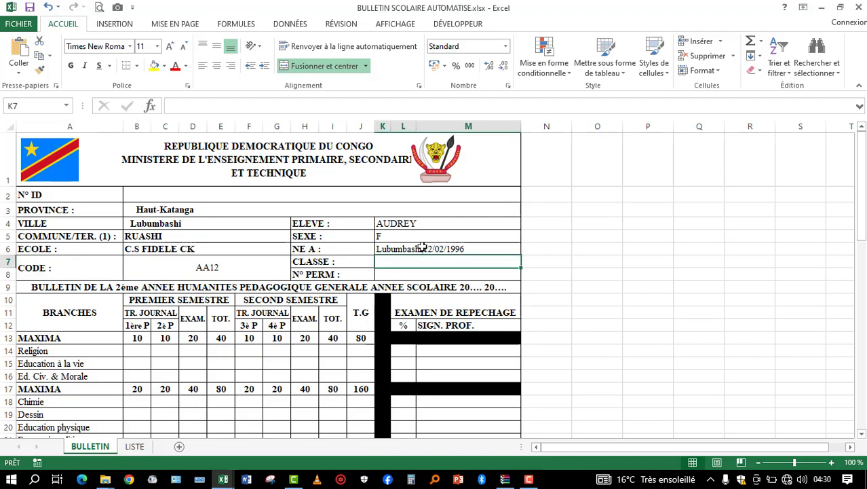
{"action": "type", "text": "=SI(K4=\"\";\"\";RECHERCHEV(K4;LISTE!A1:HA16;3;FAUX))&\",\"&SI(K4=\"\";\"\";TEXTE(RECHERCHEV(K4;LISTE!A1:HA16;4;FAUX);\"jj/mm/aaaa\"))"}
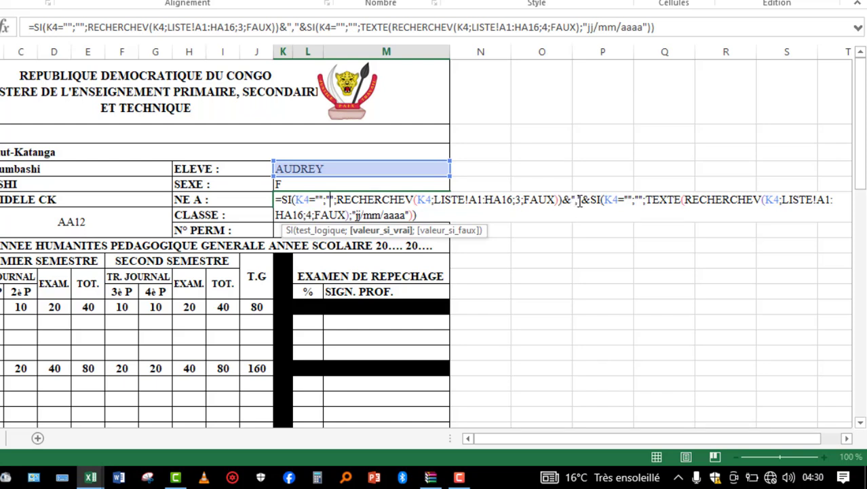
{"action": "left_click", "coordinate": [582, 202]}
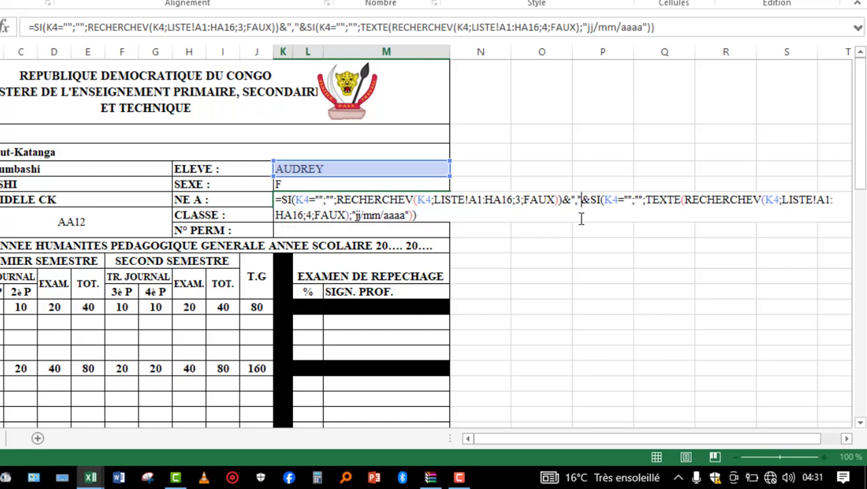
{"action": "type", "text": "&"}
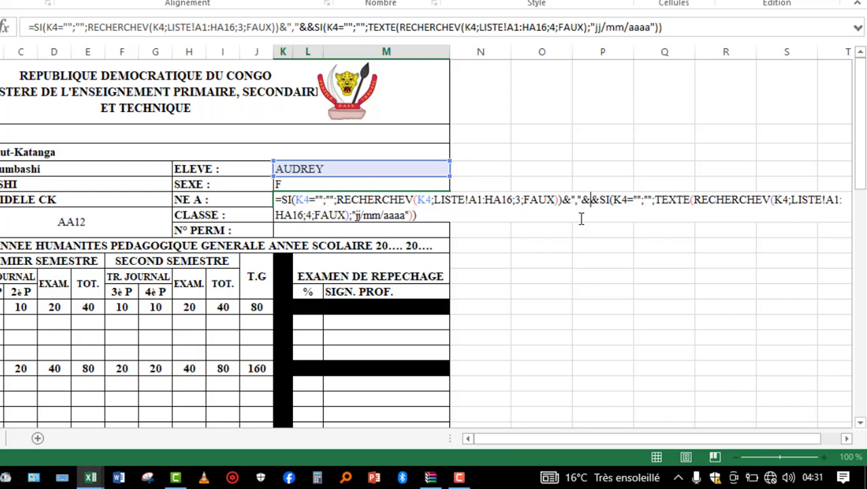
{"action": "type", "text": "\""}
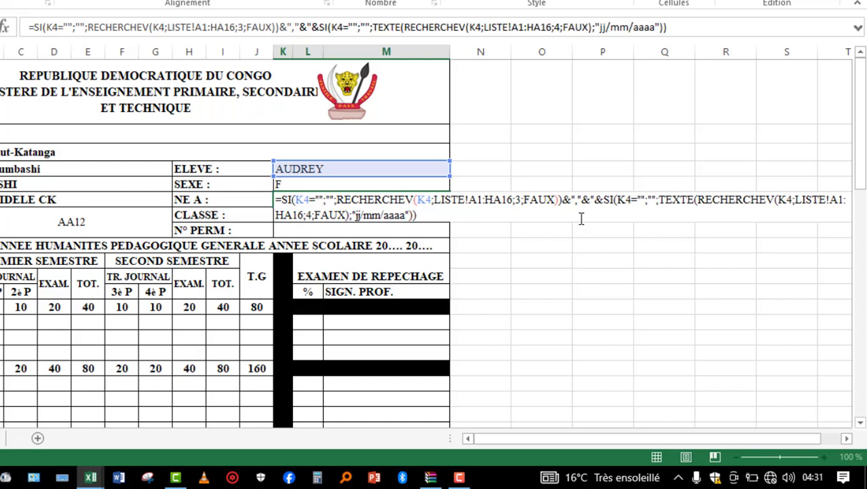
{"action": "type", "text": "Le"}
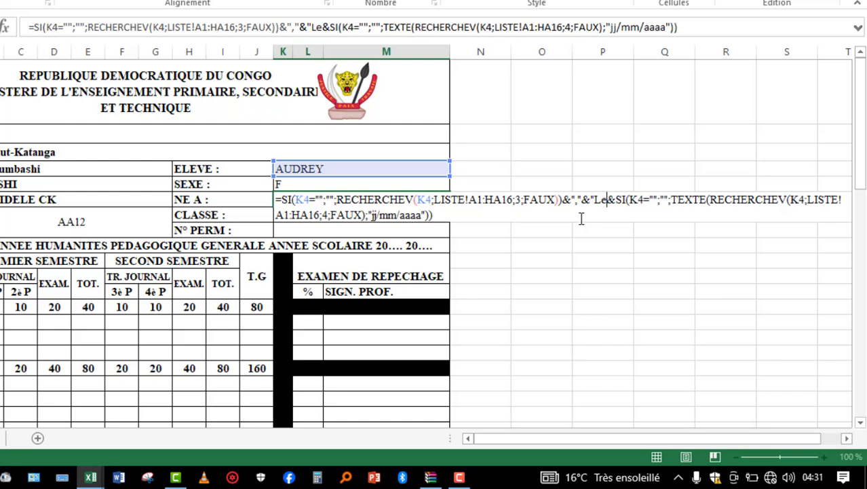
{"action": "type", "text": "\""}
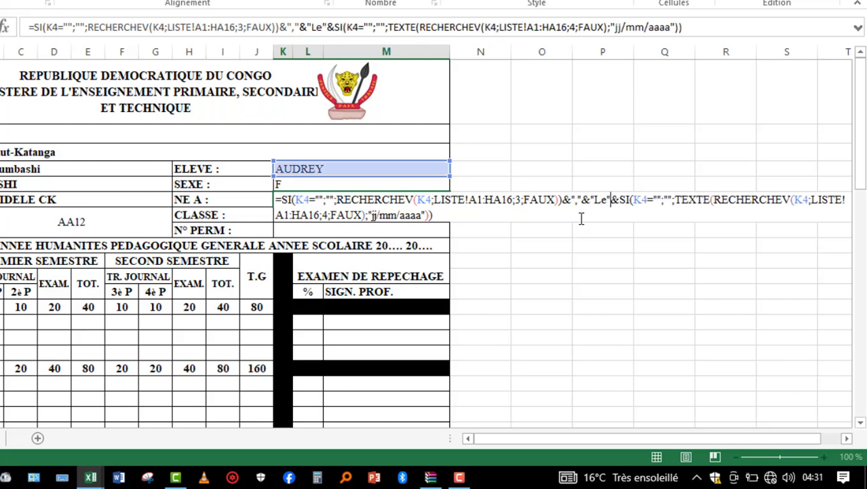
{"action": "type", "text": "&"}
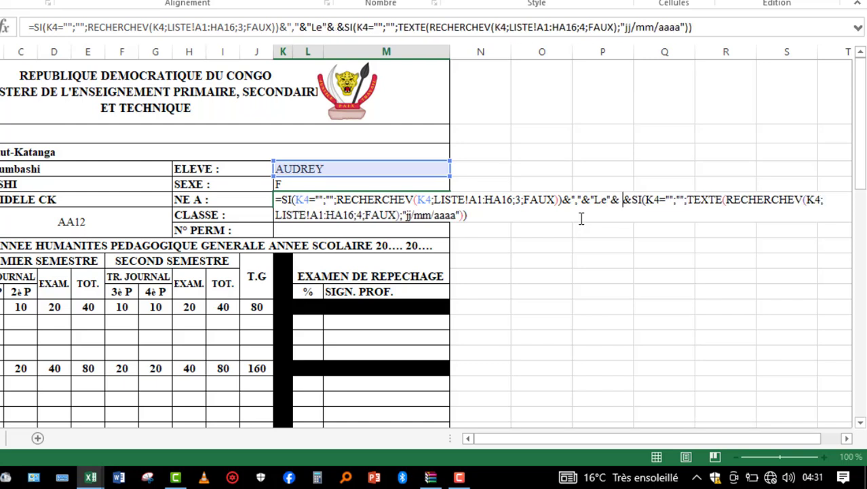
- Add a space, &" ", after "Le" in the K6 formula and validate it
{"action": "key", "text": "BackSpace"}
{"action": "type", "text": "\" \""}
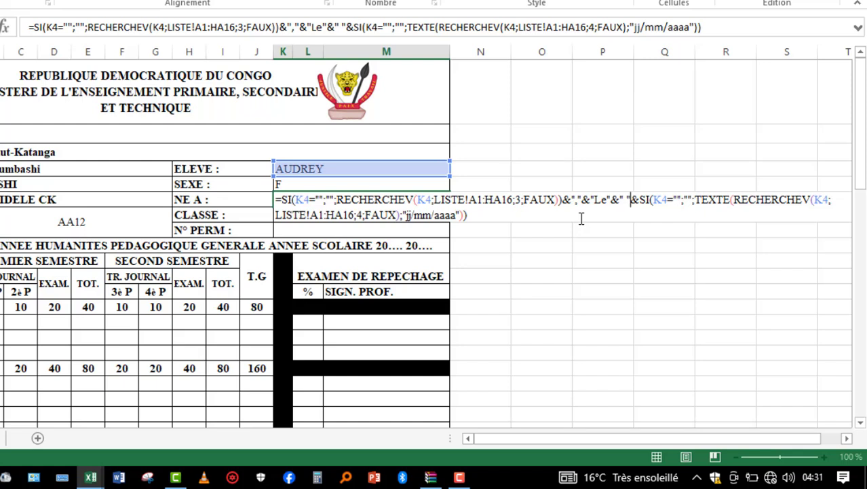
{"action": "key", "text": "Return"}
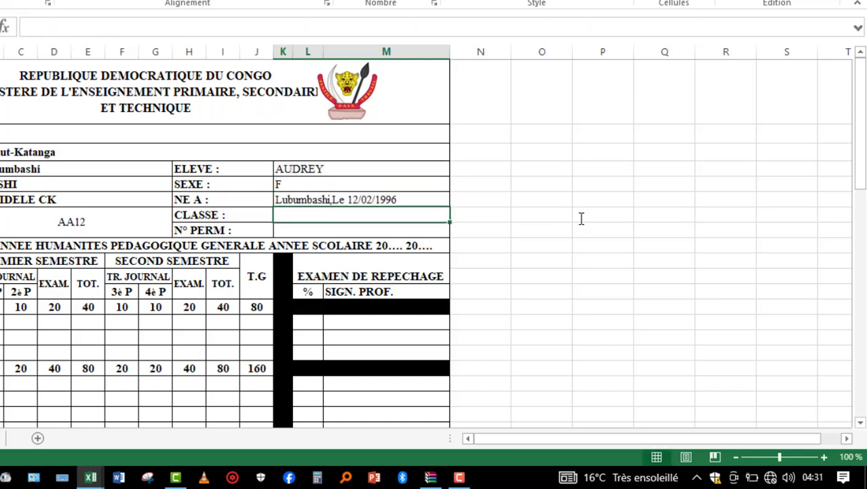
{"action": "left_click", "coordinate": [330, 198]}
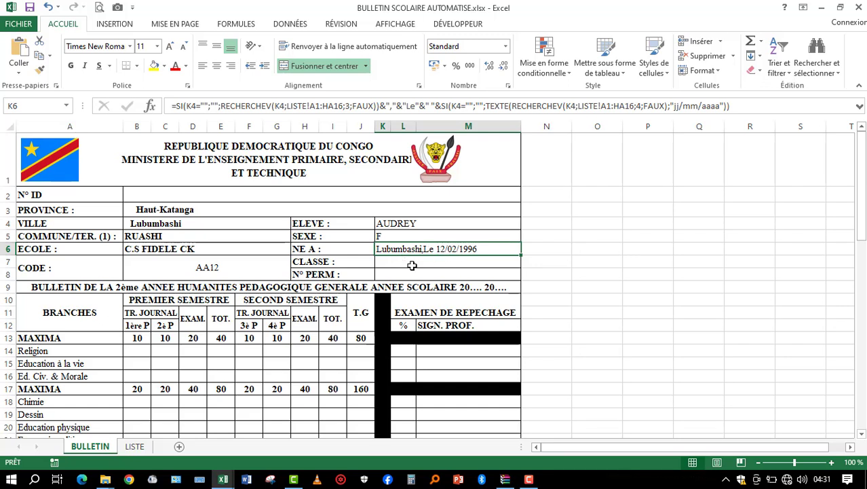
{"action": "left_click_drag", "start_coordinate": [405, 263], "coordinate": [403, 272]}
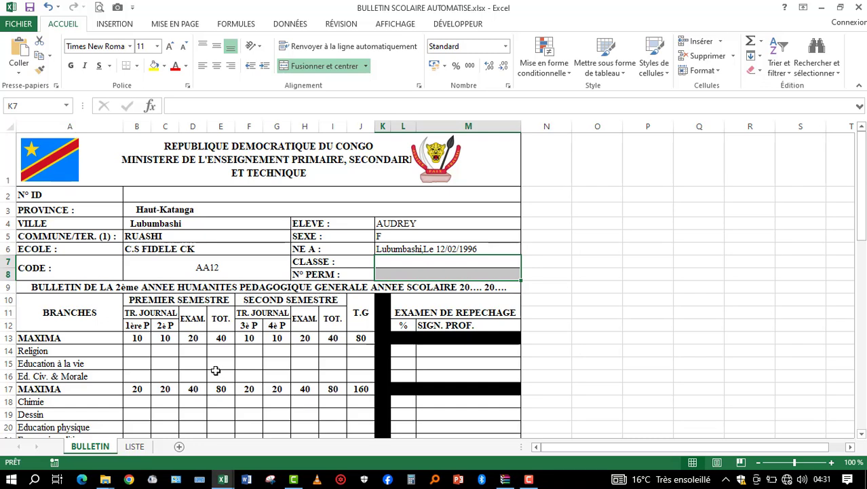
{"action": "left_click", "coordinate": [416, 263]}
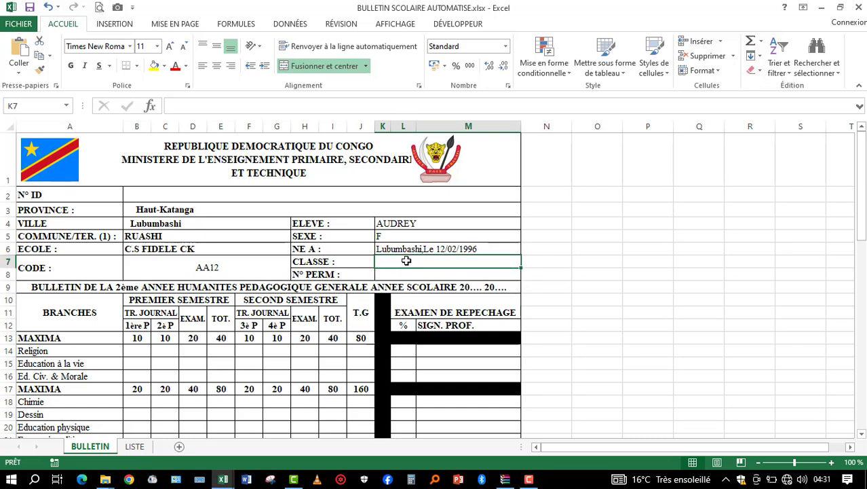
{"action": "left_click", "coordinate": [363, 110]}
{"action": "type", "text": "=SI(K4=\"\";\"\";RECHERCHEV(K4;LISTE!A1:HA16;8;FAUX))"}
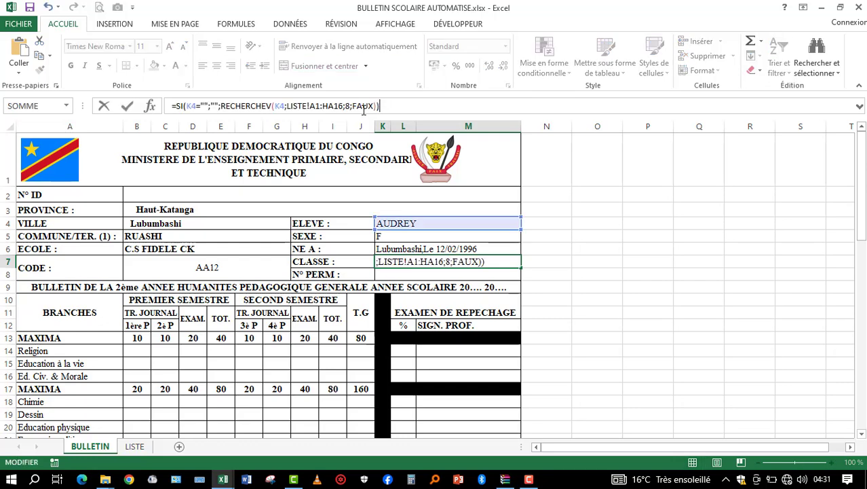
{"action": "key", "text": "Return"}
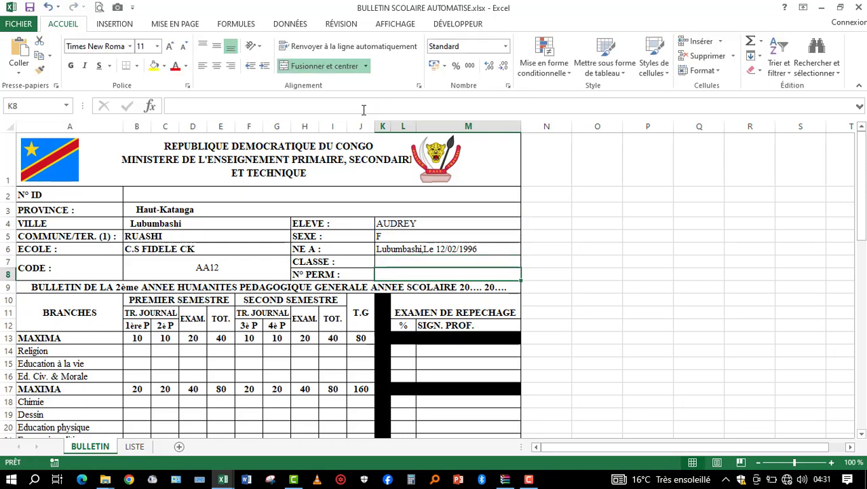
- Locate the CLASSE column in LISTE and enter the SI/RECHERCHEV formula on LISTE!A1:HA16 in K7 with column index 5
{"action": "left_click", "coordinate": [134, 446]}
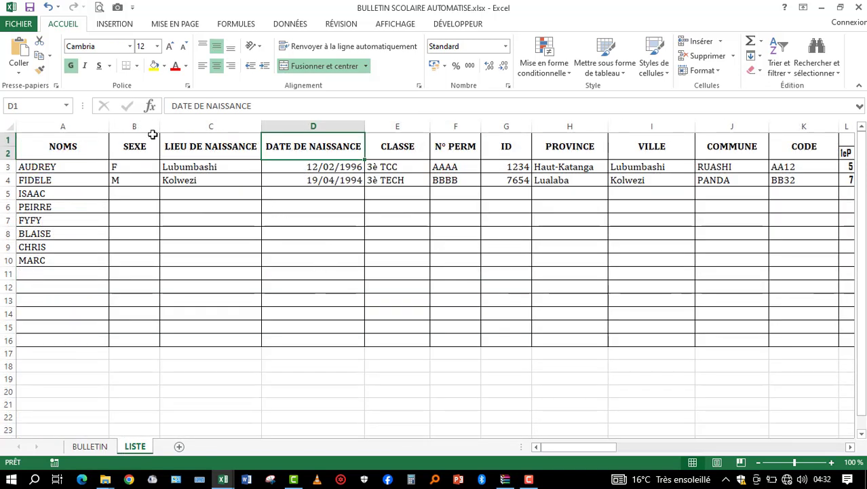
{"action": "left_click", "coordinate": [309, 126]}
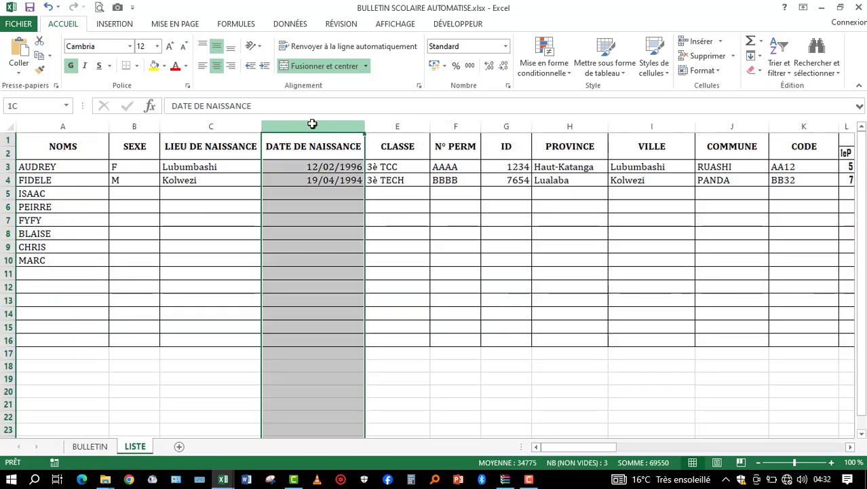
{"action": "left_click", "coordinate": [409, 124]}
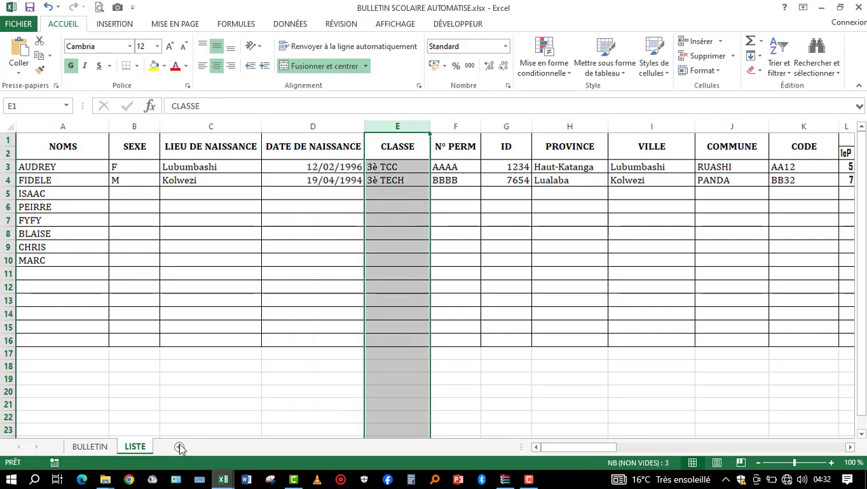
{"action": "left_click", "coordinate": [88, 447]}
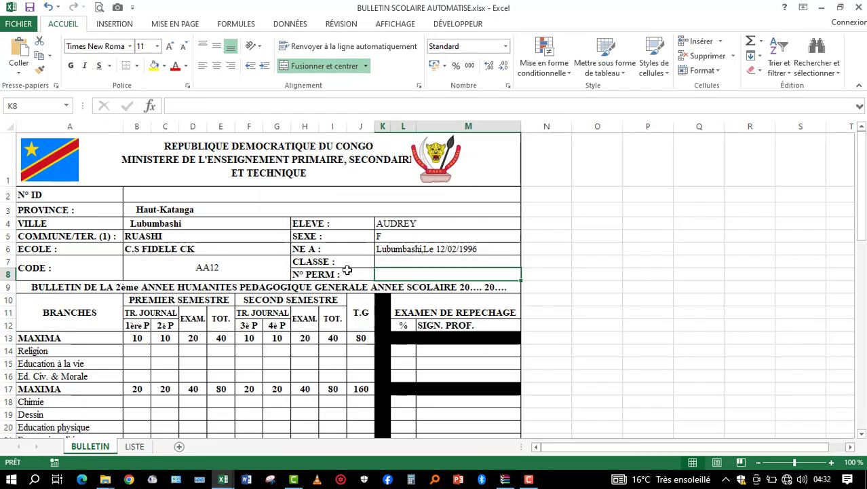
{"action": "left_click", "coordinate": [421, 263]}
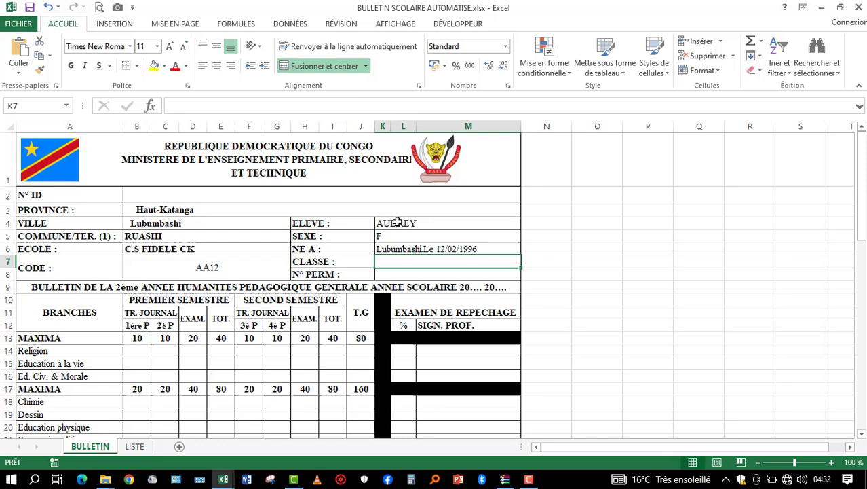
{"action": "left_click", "coordinate": [332, 109]}
{"action": "type", "text": "=SI(K4=\"\";\"\";RECHERCHEV(K4;LISTE!A1:HA16;8;FAUX))"}
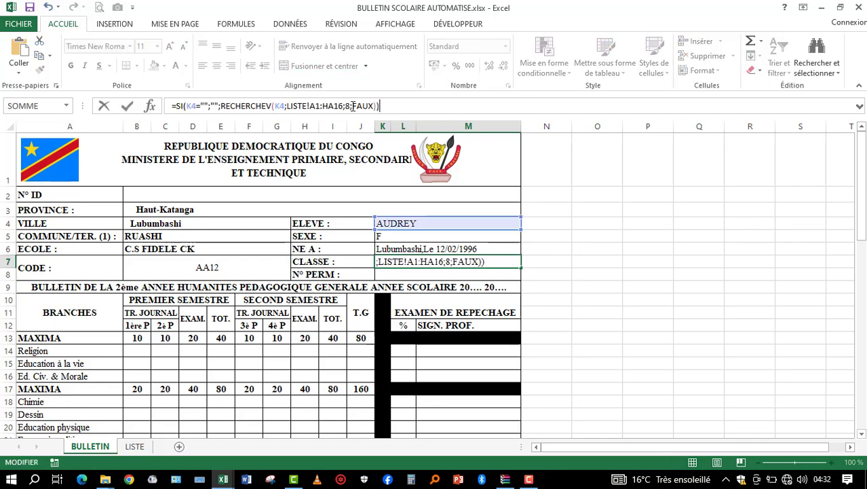
{"action": "left_click", "coordinate": [349, 106]}
{"action": "key", "text": "BackSpace"}
{"action": "type", "text": "5"}
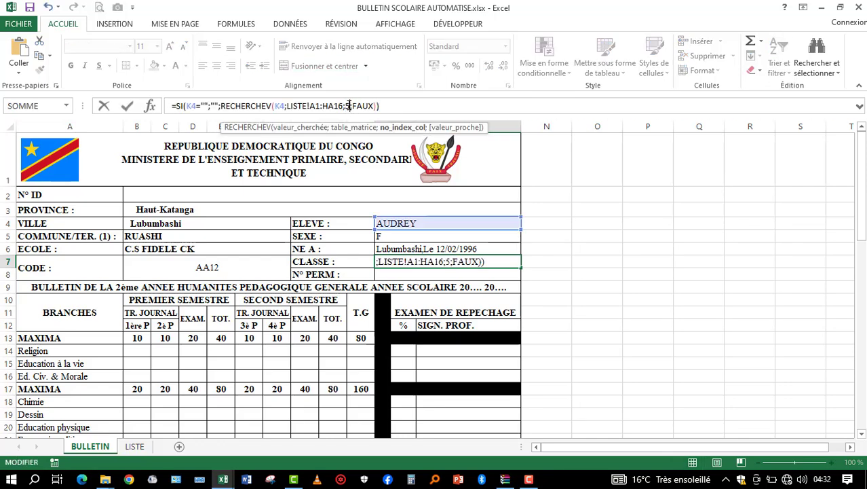
{"action": "key", "text": "Return"}
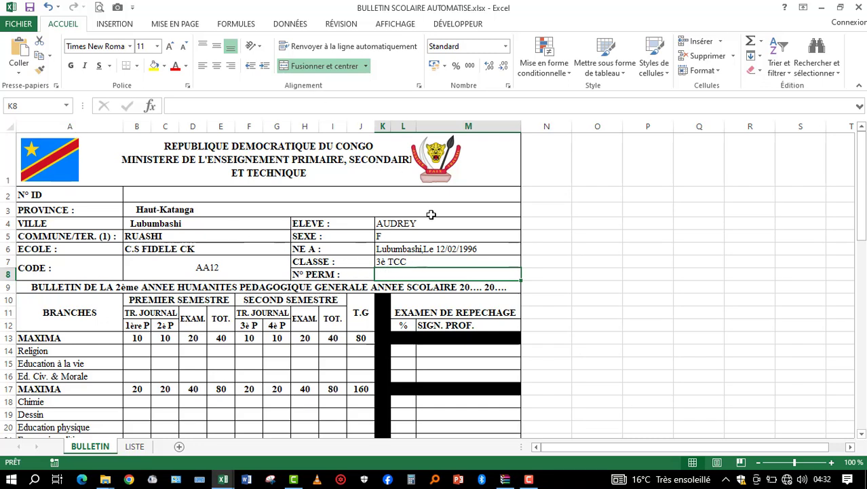
{"action": "left_click", "coordinate": [409, 259]}
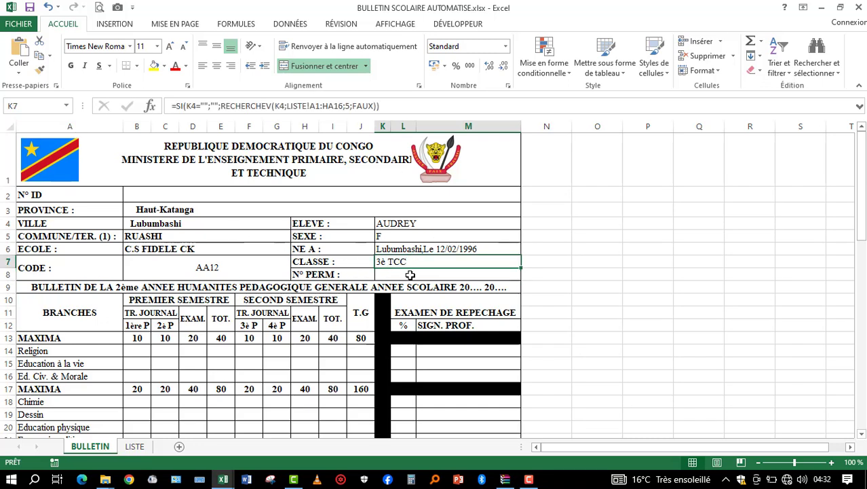
- Paste the SI/RECHERCHEV formula into the N° PERM cell K8, set its column index to 6 and validate it
{"action": "left_click", "coordinate": [410, 275]}
{"action": "left_click", "coordinate": [290, 106]}
{"action": "type", "text": "=SI(K4=\"\";\"\";RECHERCHEV(K4;LISTE!A1:HA16;8;FAUX))"}
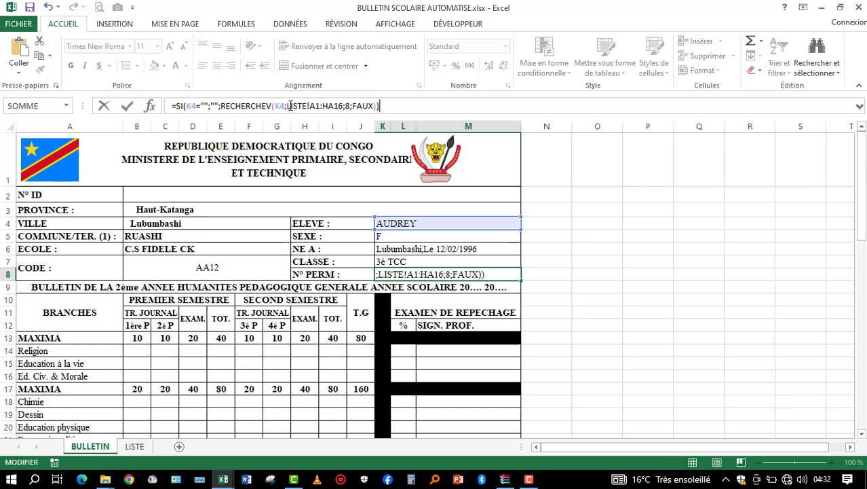
{"action": "left_click", "coordinate": [351, 105]}
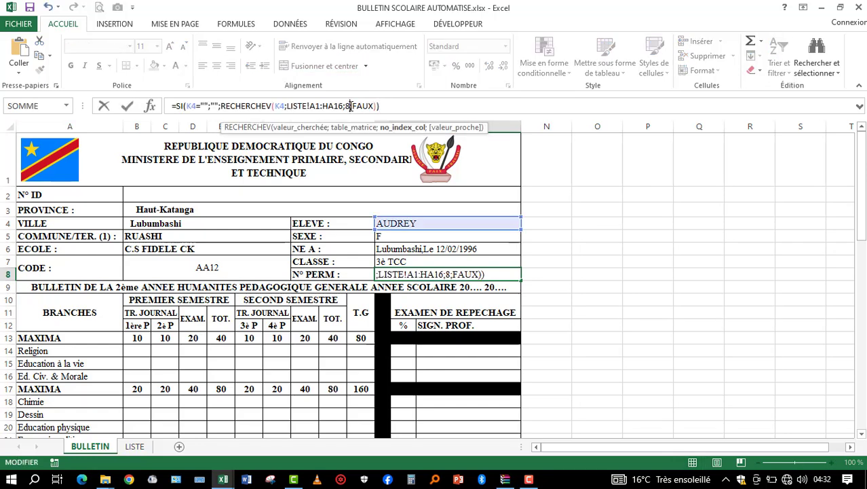
{"action": "key", "text": "BackSpace"}
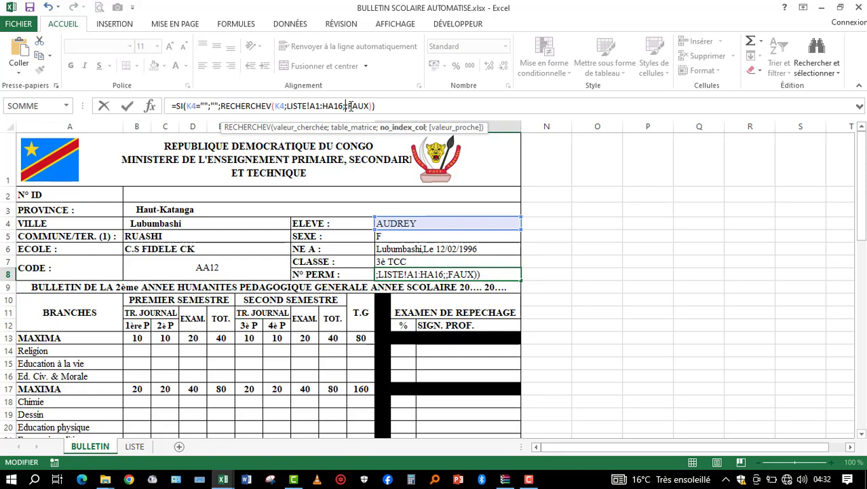
{"action": "type", "text": "6"}
{"action": "key", "text": "Return"}
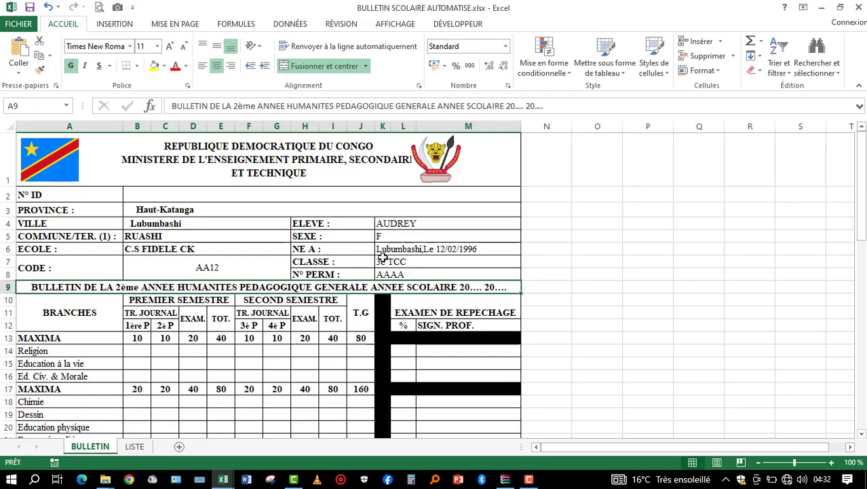
{"action": "left_click", "coordinate": [396, 276]}
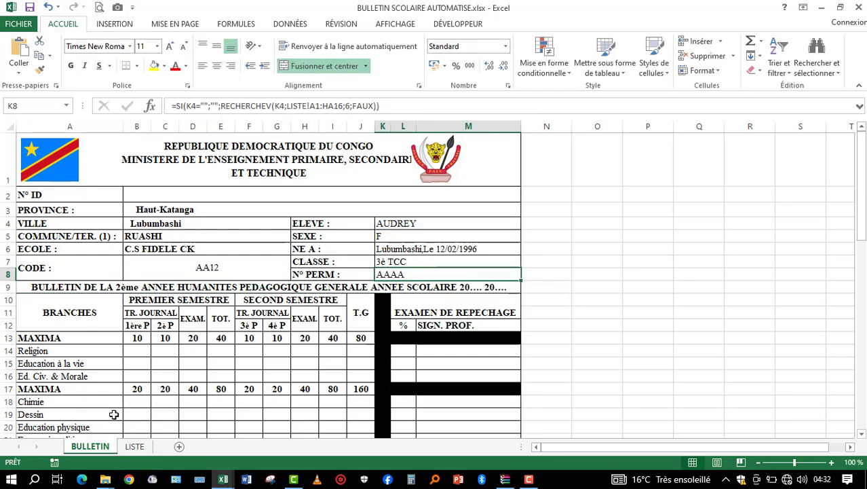
- Locate the ID column in the LISTE sheet relative to N° PERM and return to the BULLETIN sheet
{"action": "left_click", "coordinate": [134, 448]}
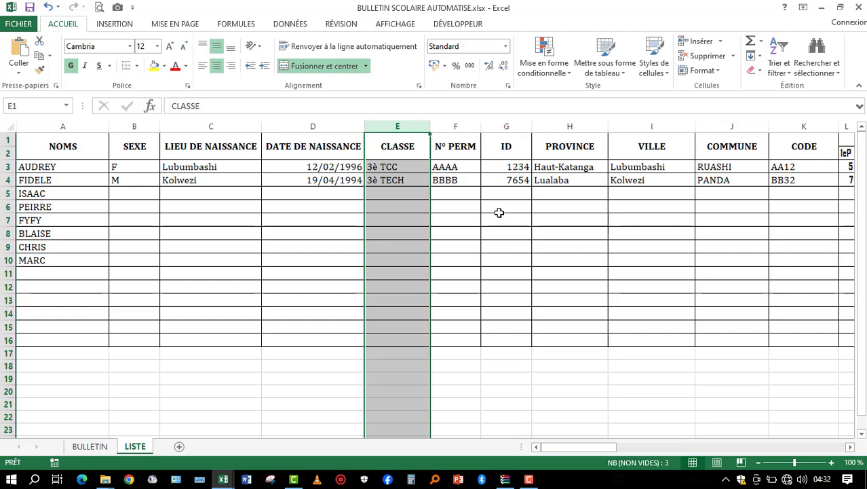
{"action": "left_click", "coordinate": [90, 448]}
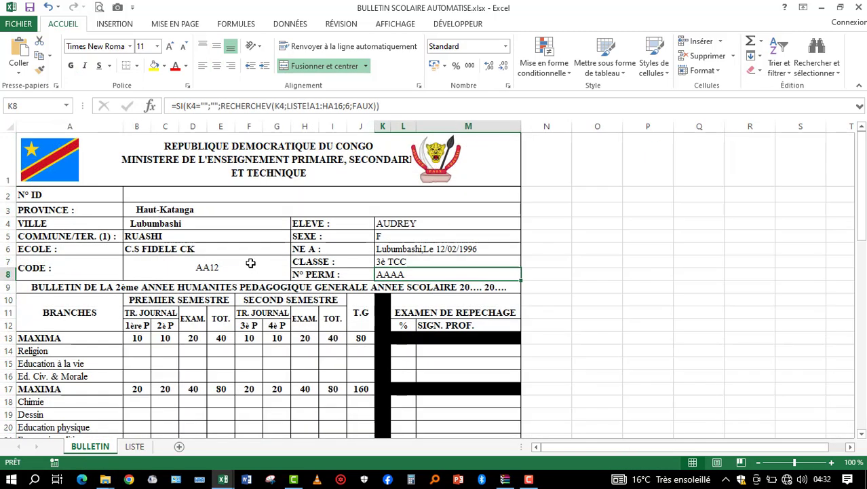
{"action": "left_click", "coordinate": [135, 446]}
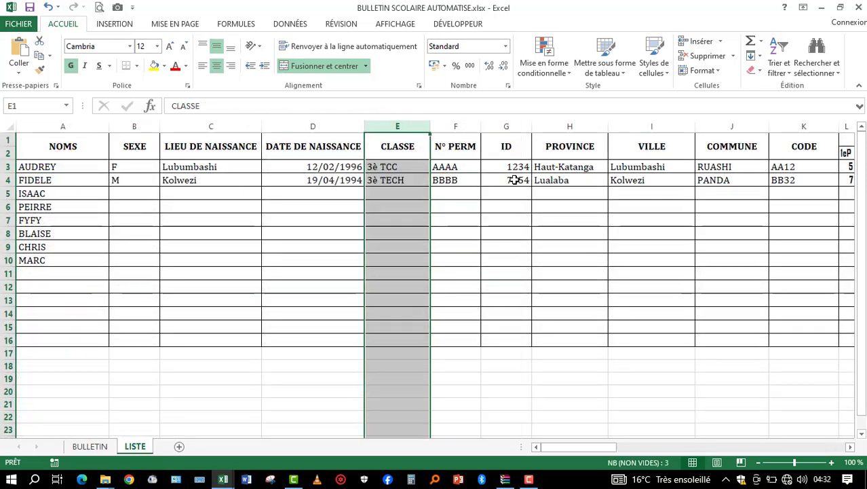
{"action": "left_click", "coordinate": [457, 152]}
{"action": "left_click", "coordinate": [506, 127]}
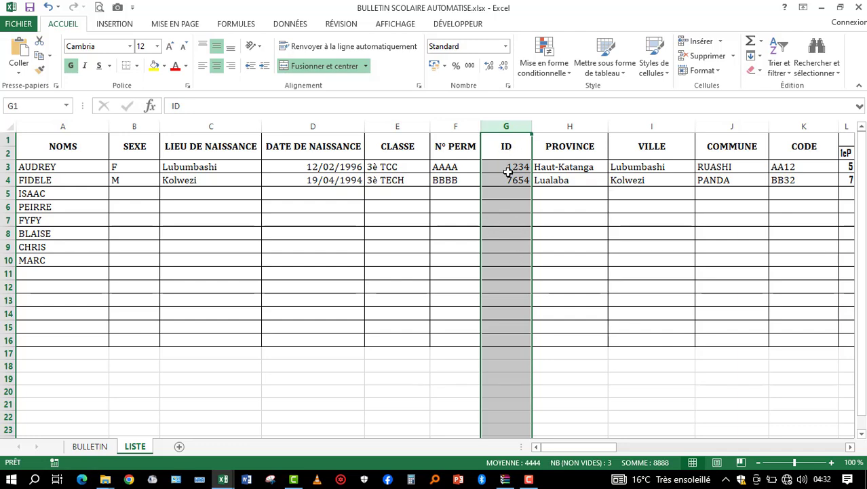
{"action": "left_click", "coordinate": [456, 207]}
{"action": "left_click", "coordinate": [91, 446]}
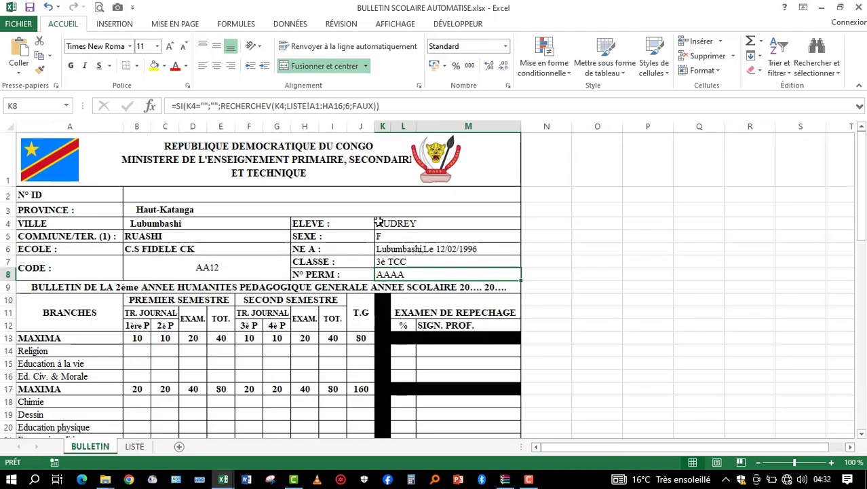
- Paste the SI/RECHERCHEV formula on LISTE!A1:HA16 into the N° ID cell B2, set its column index to 7 and validate it
{"action": "left_click", "coordinate": [218, 194]}
{"action": "left_click", "coordinate": [325, 106]}
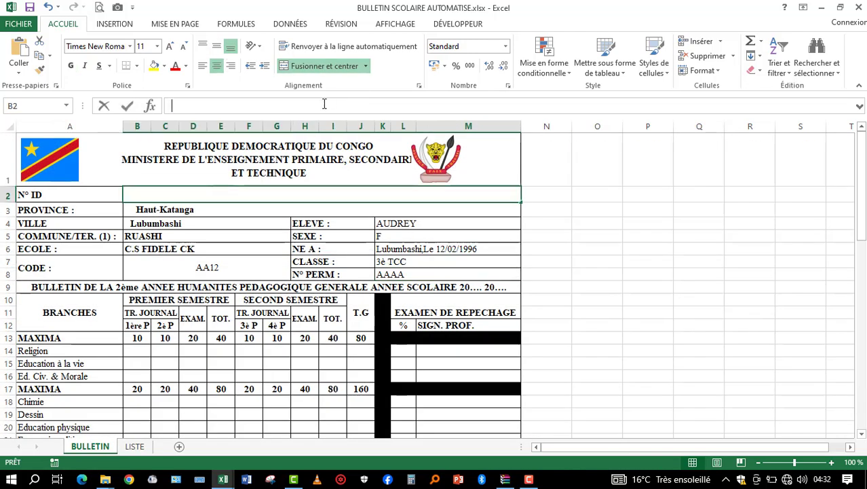
{"action": "type", "text": "=SI(K4=\"\";\"\";RECHERCHEV(K4;LISTE!A1:HA16;8;FAUX))"}
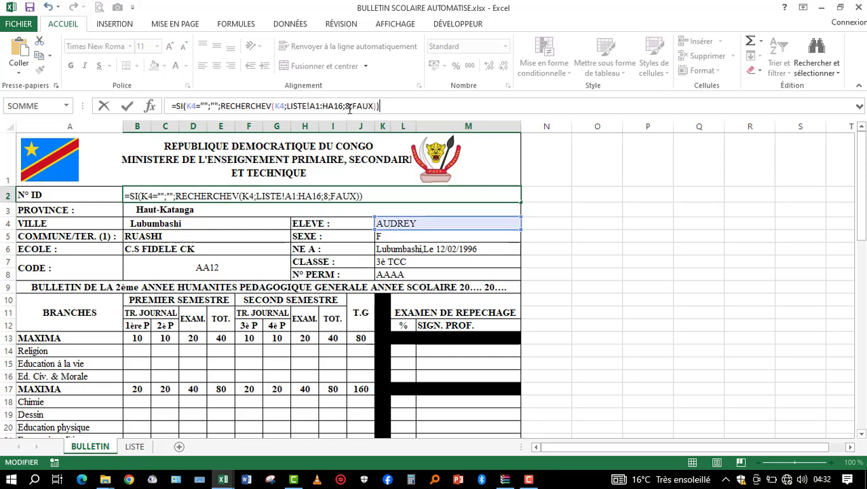
{"action": "left_click", "coordinate": [349, 107]}
{"action": "key", "text": "BackSpace"}
{"action": "type", "text": "7"}
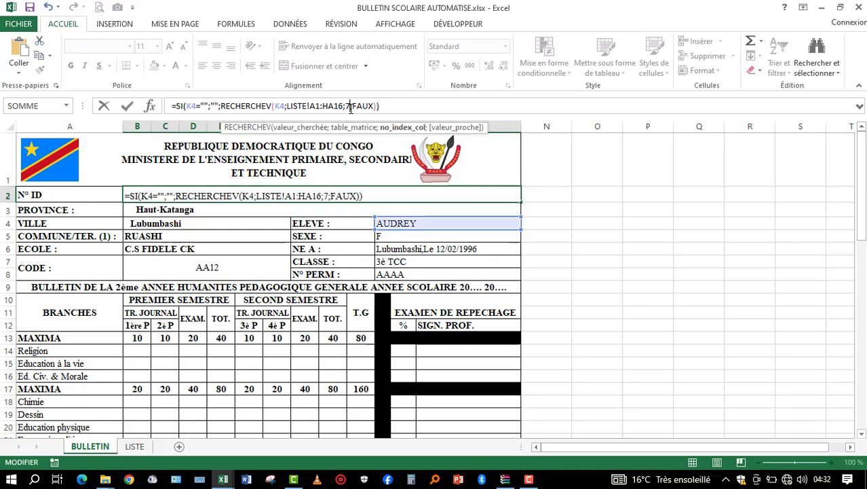
{"action": "key", "text": "Return"}
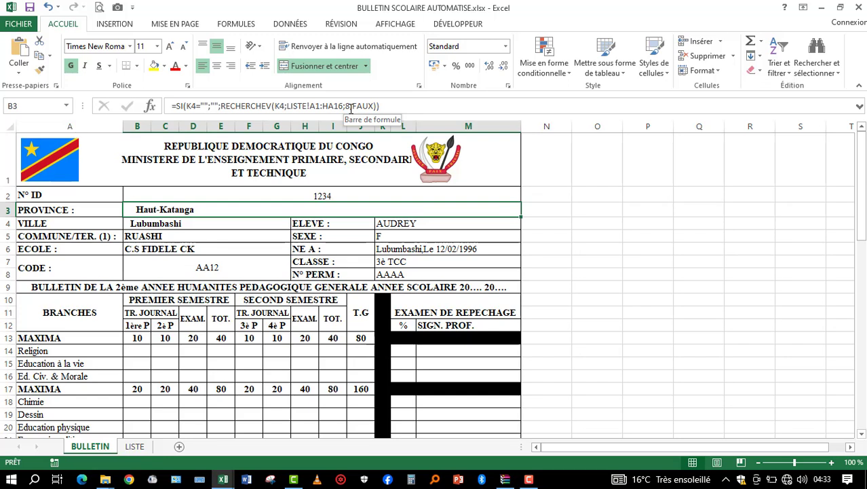
{"action": "left_click", "coordinate": [282, 195]}
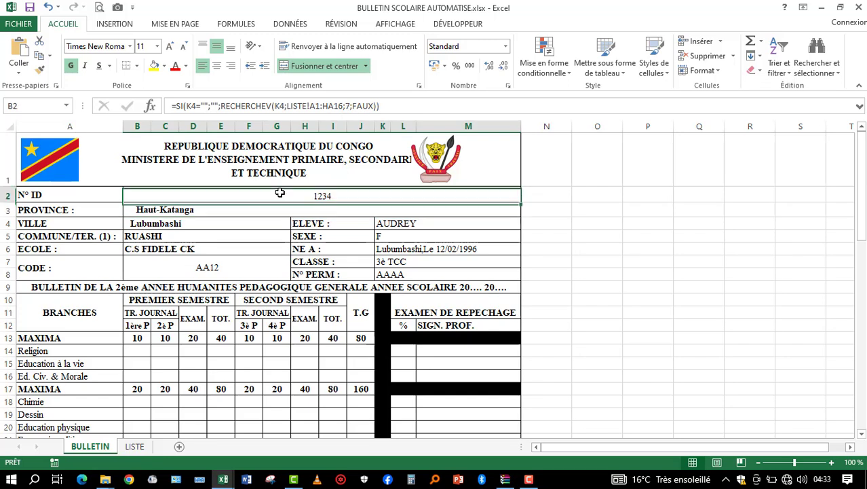
- Test the lookups by alternating the ELEVE list in K4 between the first two students, ending on the second, and inspect the N° ID cell
{"action": "left_click", "coordinate": [496, 224]}
{"action": "left_click", "coordinate": [527, 226]}
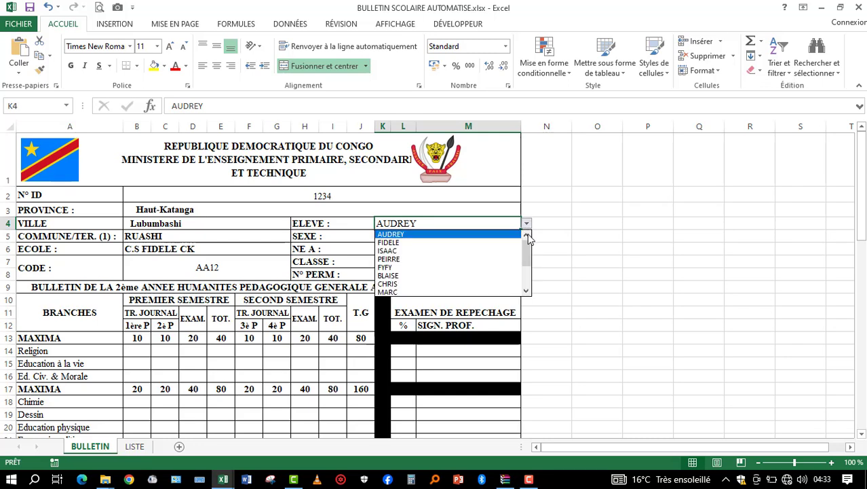
{"action": "left_click", "coordinate": [458, 243]}
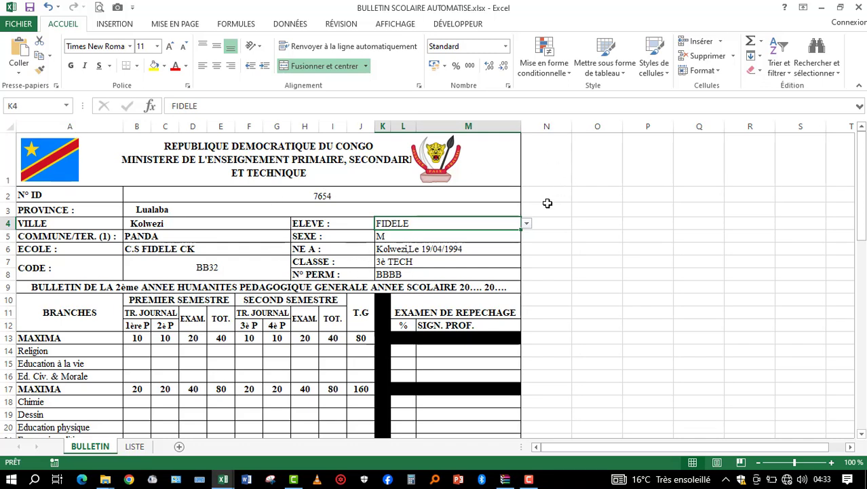
{"action": "left_click", "coordinate": [527, 227]}
{"action": "left_click", "coordinate": [514, 226]}
{"action": "left_click", "coordinate": [527, 225]}
{"action": "left_click", "coordinate": [509, 233]}
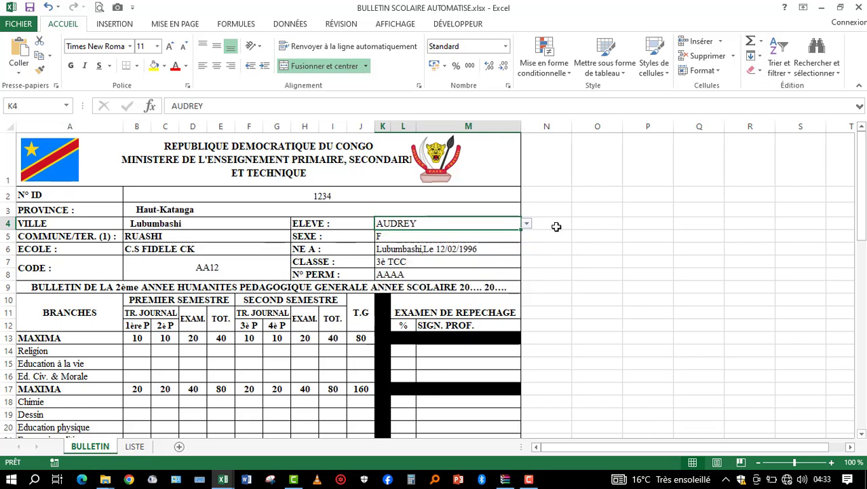
{"action": "left_click", "coordinate": [526, 224]}
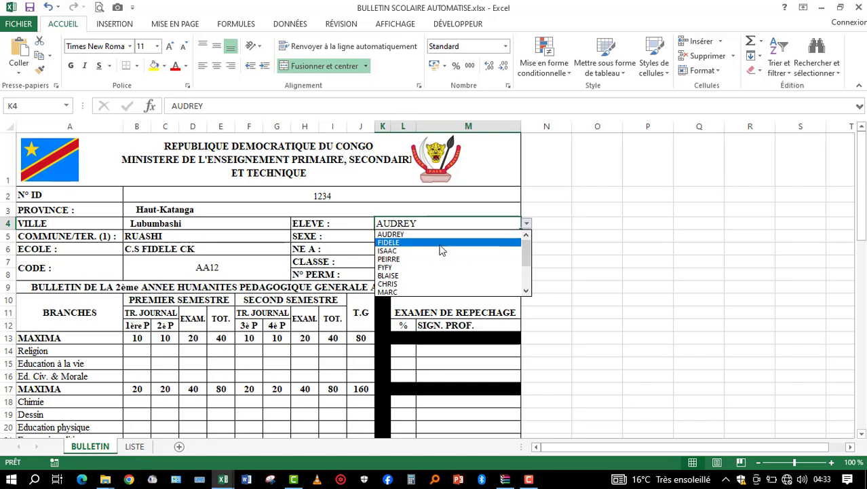
{"action": "left_click", "coordinate": [440, 245]}
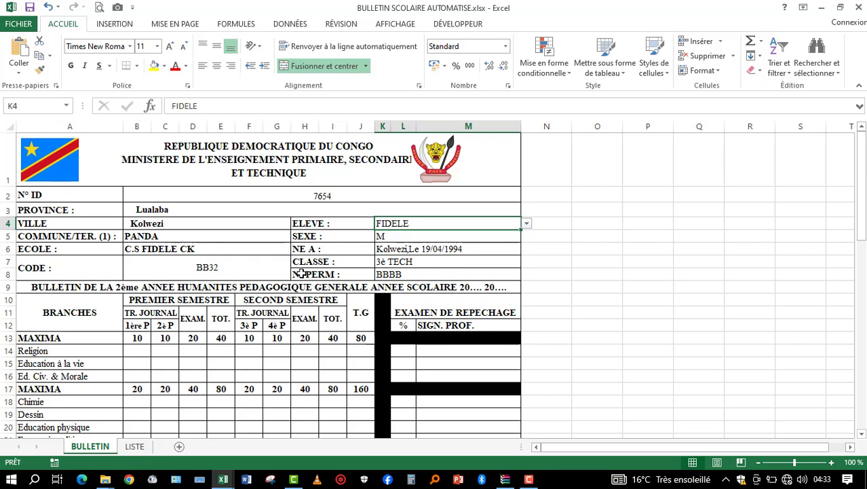
{"action": "left_click", "coordinate": [211, 191]}
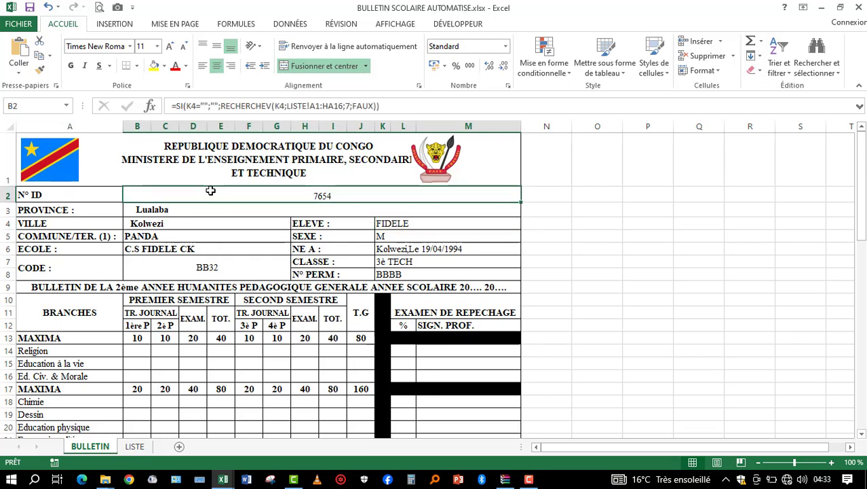